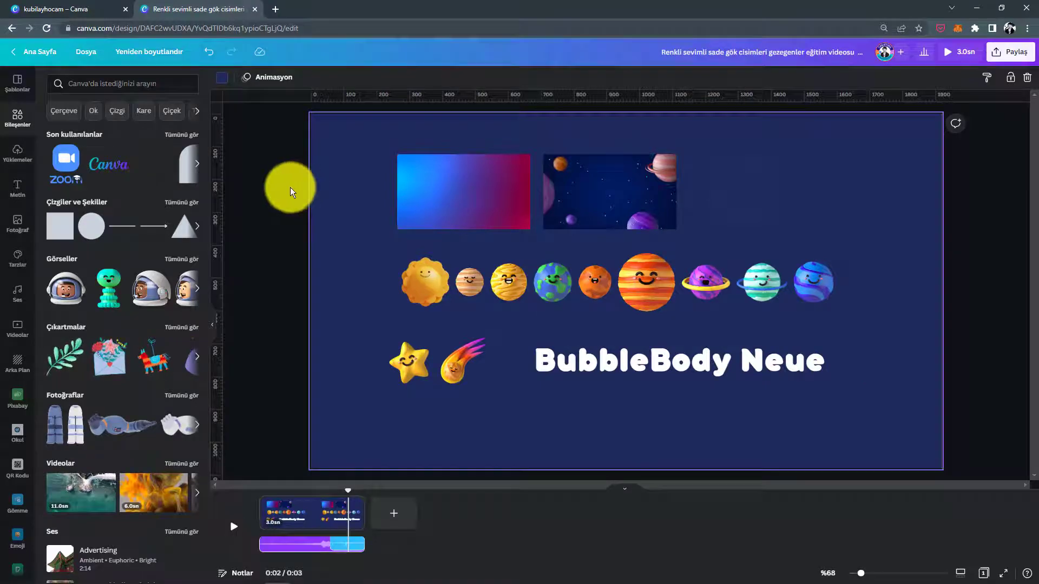
Look up the Video format in the create-design list on the Canva creator profile, and return to the planets video design
{"action": "left_click", "coordinate": [108, 5]}
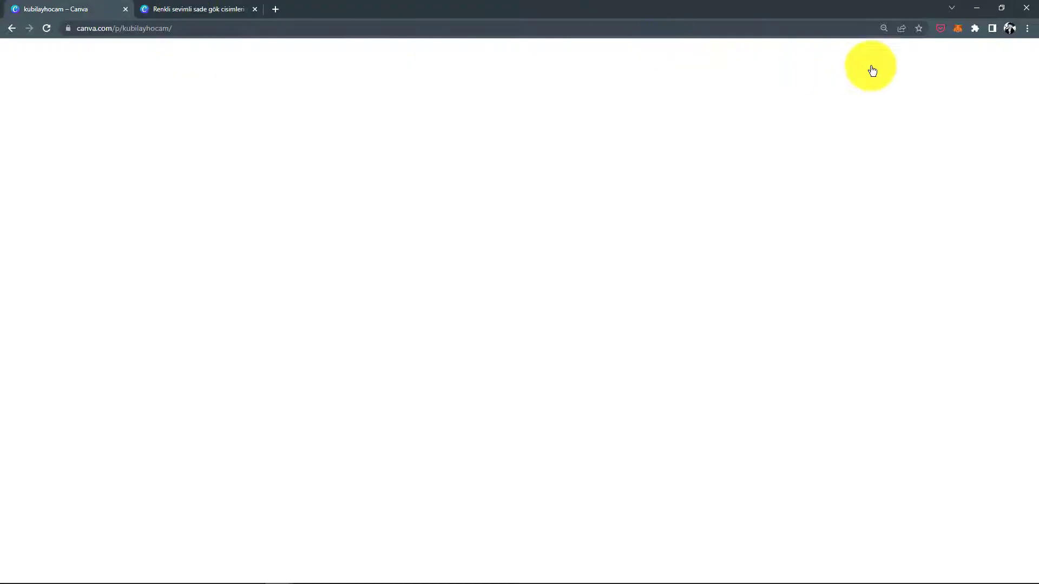
{"action": "left_click", "coordinate": [972, 57]}
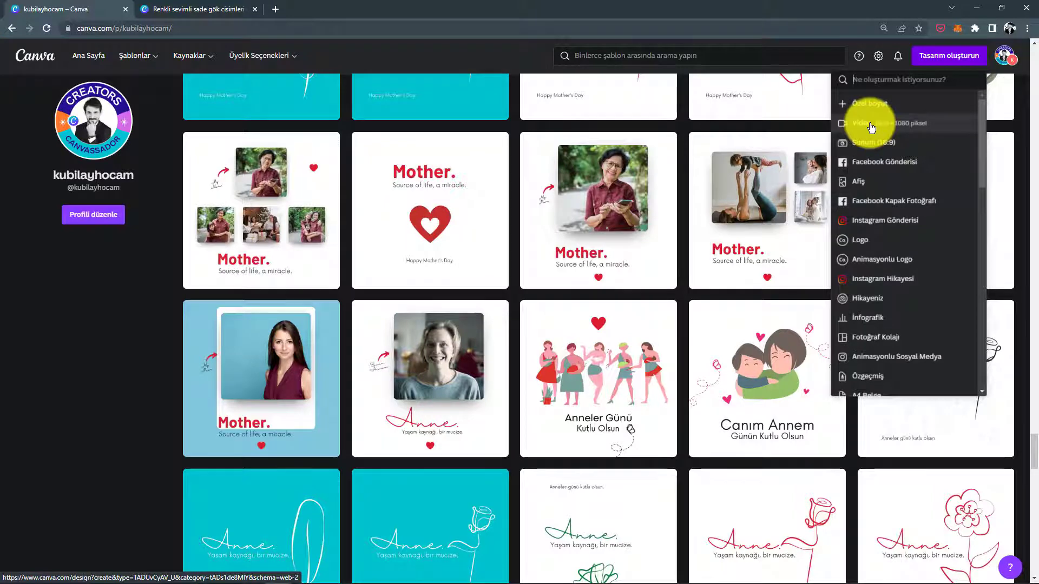
{"action": "left_click", "coordinate": [213, 6]}
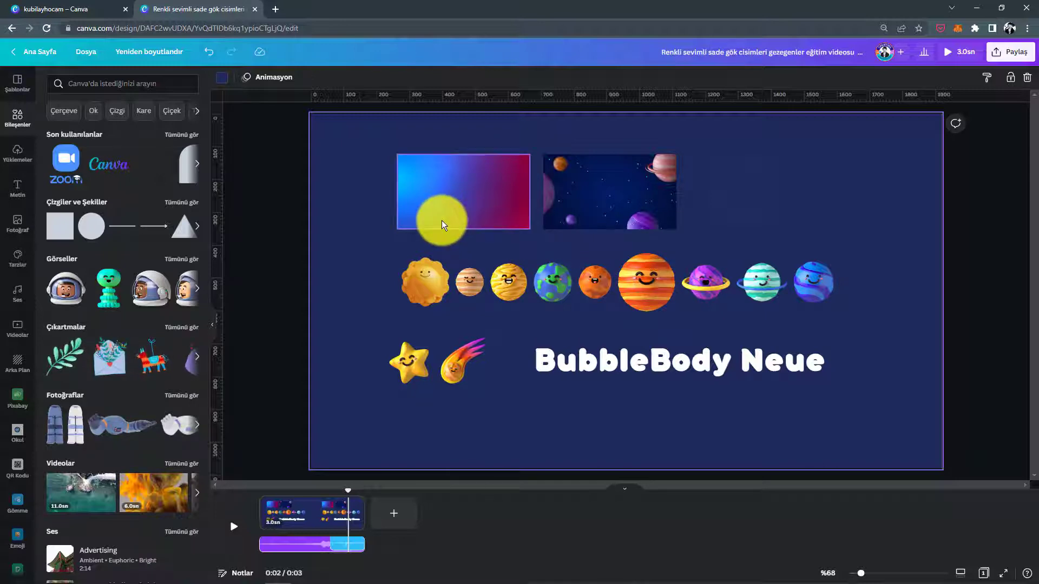
Add a second page, paste the planets space video from page 1 and set it as the page background
{"action": "left_click", "coordinate": [395, 514]}
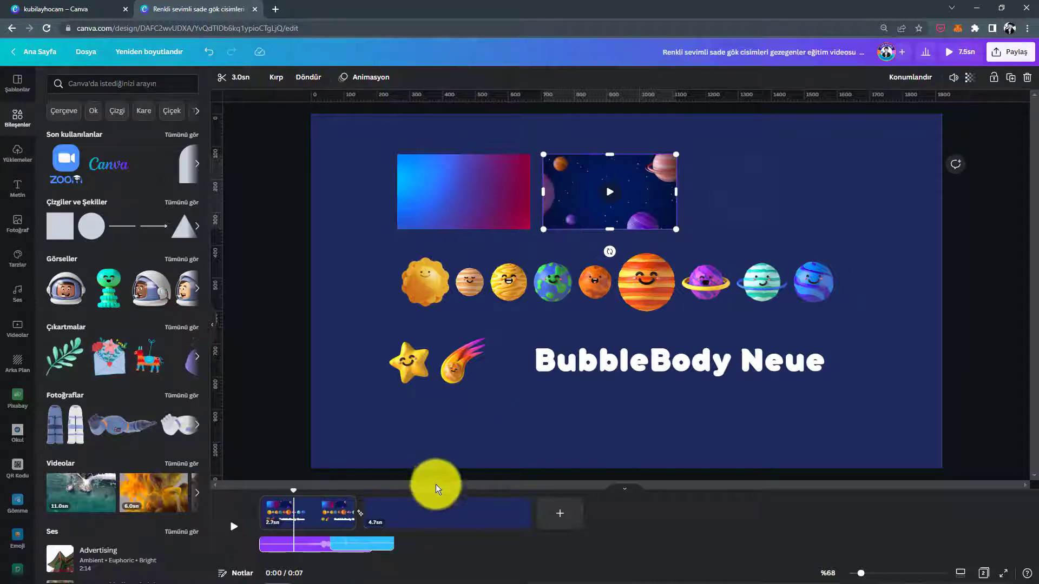
{"action": "left_click", "coordinate": [447, 508]}
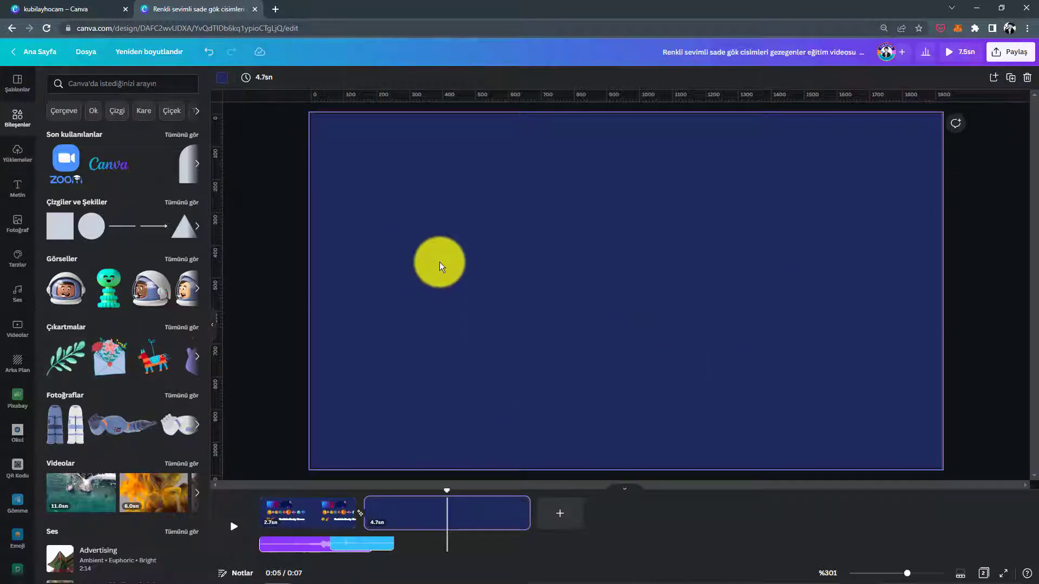
{"action": "key", "text": "ctrl+v"}
{"action": "right_click", "coordinate": [579, 208]}
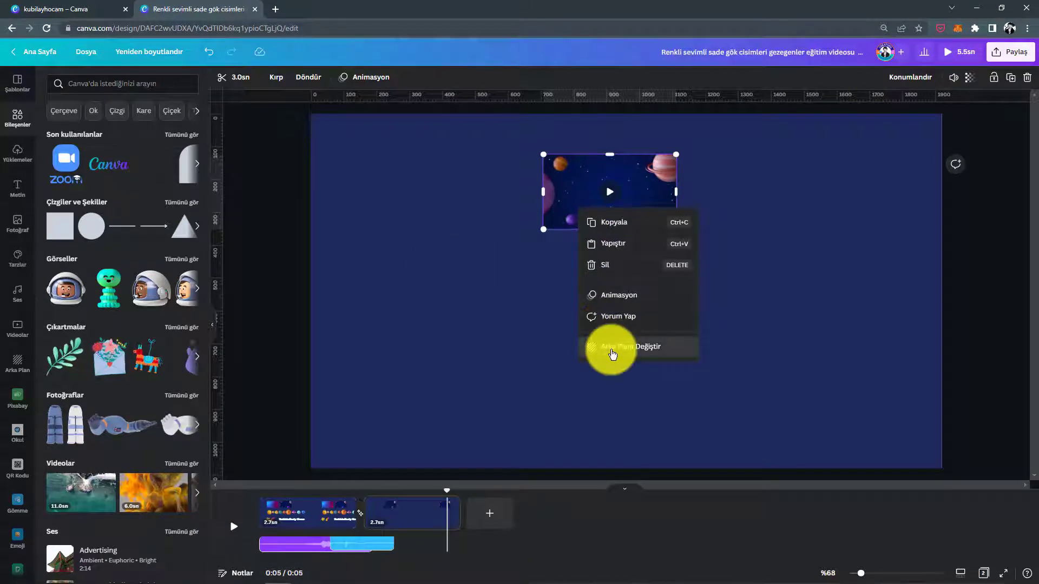
{"action": "left_click", "coordinate": [609, 348]}
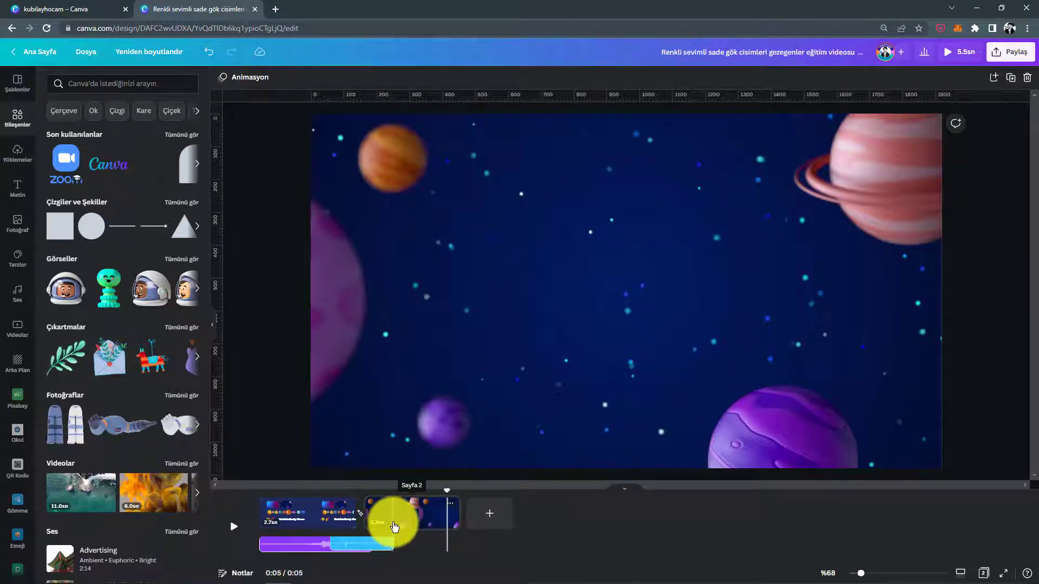
{"action": "left_click_drag", "start_coordinate": [447, 486], "coordinate": [430, 512]}
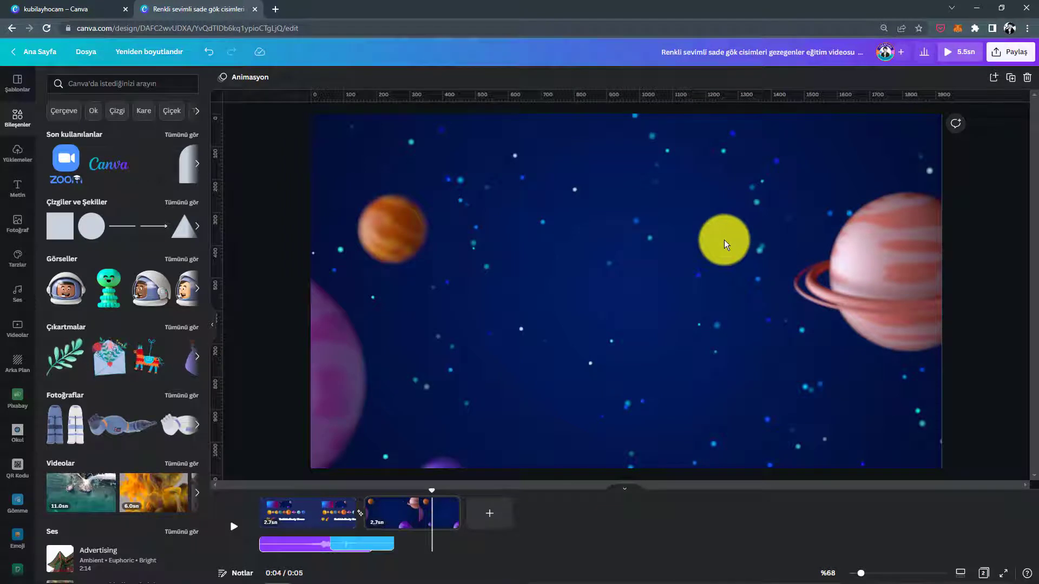
Add a third page, copy the blue-red gradient video from page 1 onto it and set it as the page background
{"action": "left_click", "coordinate": [489, 513]}
{"action": "left_click", "coordinate": [308, 518]}
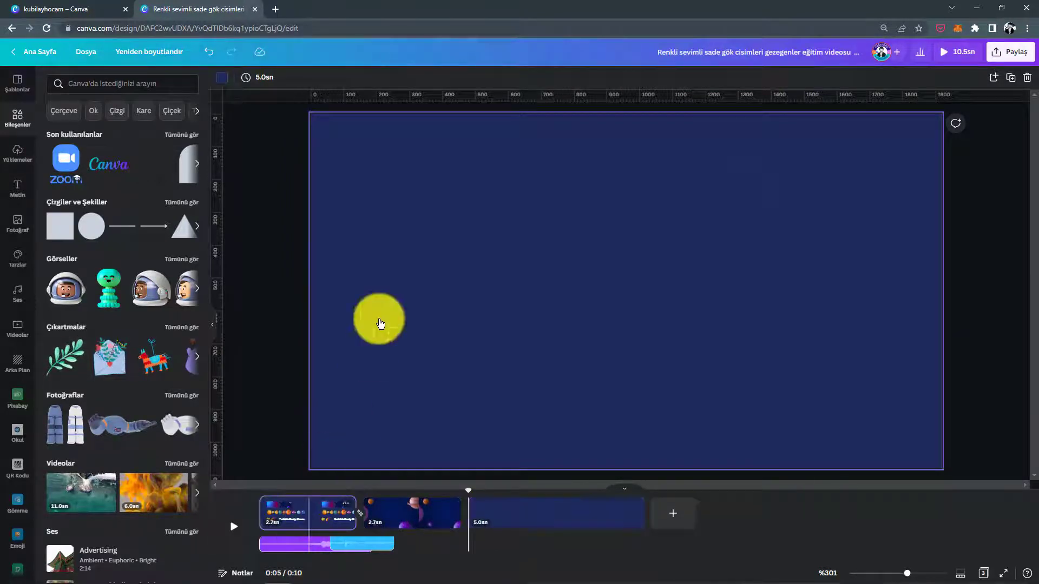
{"action": "left_click", "coordinate": [450, 204]}
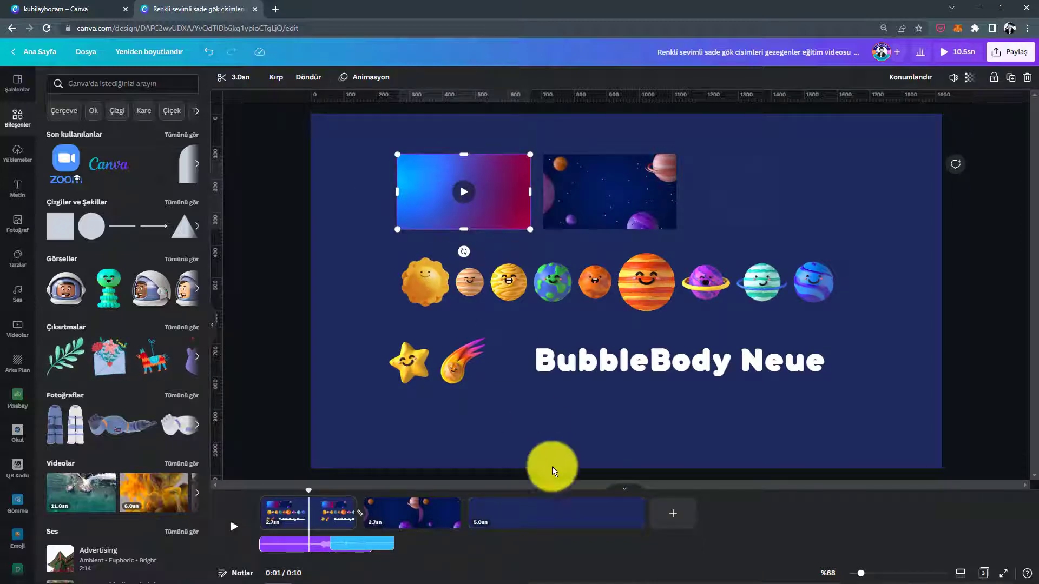
{"action": "left_click", "coordinate": [562, 514]}
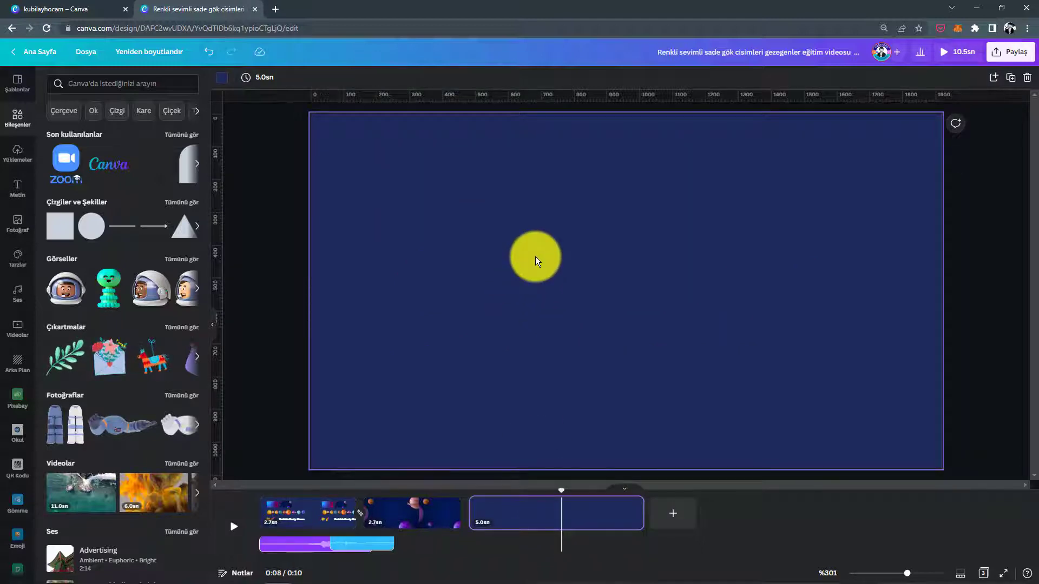
{"action": "key", "text": "ctrl+v"}
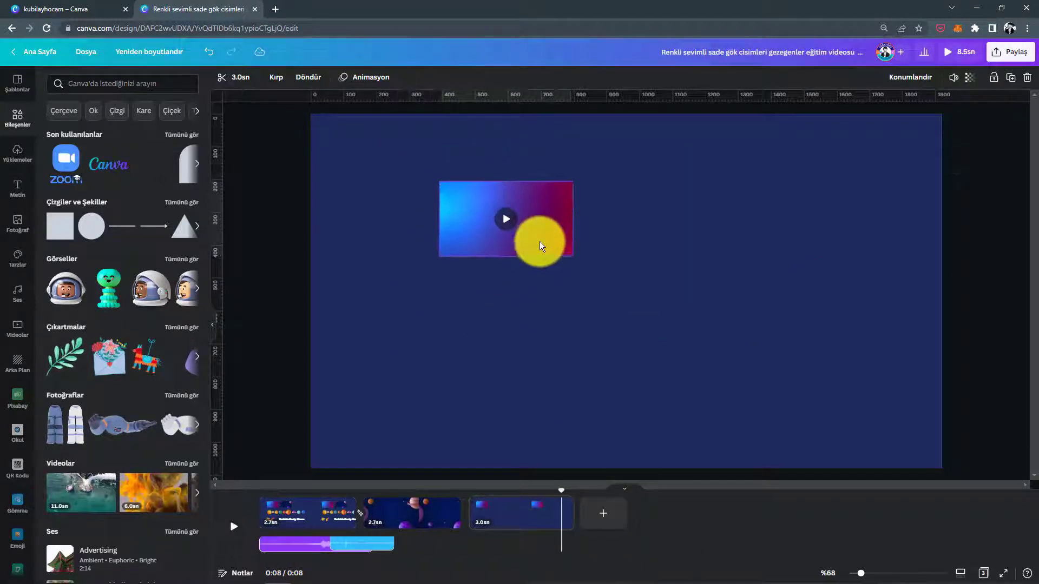
{"action": "right_click", "coordinate": [538, 239]}
{"action": "left_click", "coordinate": [578, 379]}
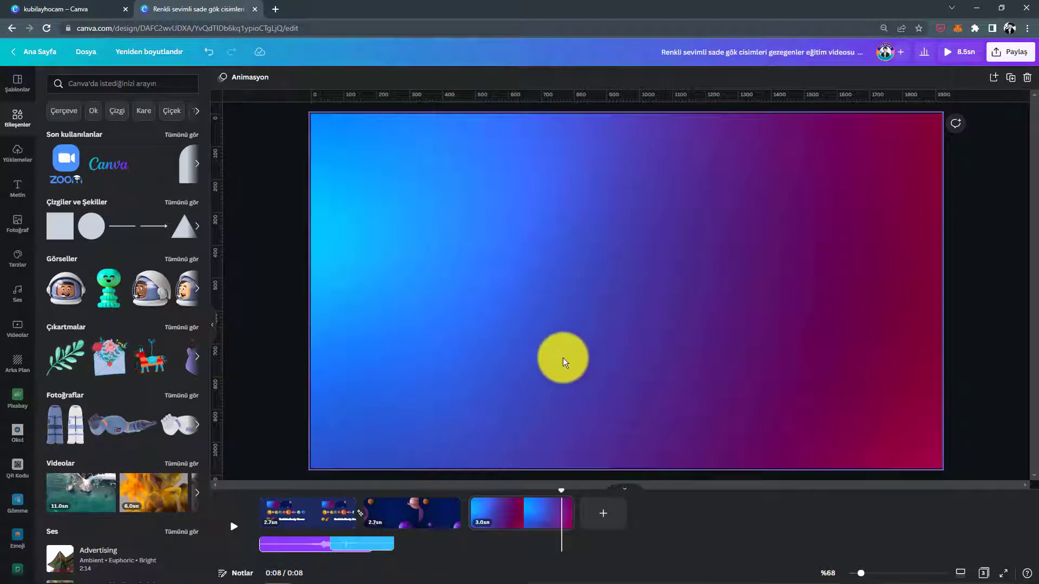
{"action": "left_click", "coordinate": [514, 507]}
{"action": "mouse_move", "coordinate": [489, 521]}
{"action": "left_mouse_down"}
{"action": "mouse_move", "coordinate": [575, 519]}
{"action": "mouse_move", "coordinate": [495, 520]}
{"action": "mouse_move", "coordinate": [491, 511]}
{"action": "mouse_move", "coordinate": [501, 532]}
{"action": "left_mouse_up"}
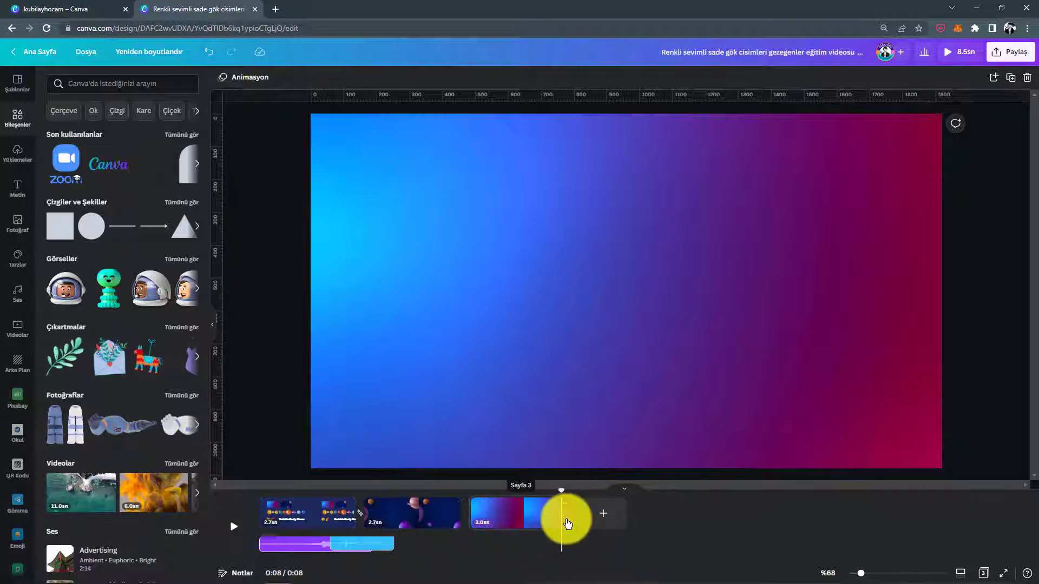
{"action": "left_click_drag", "start_coordinate": [592, 520], "coordinate": [568, 522]}
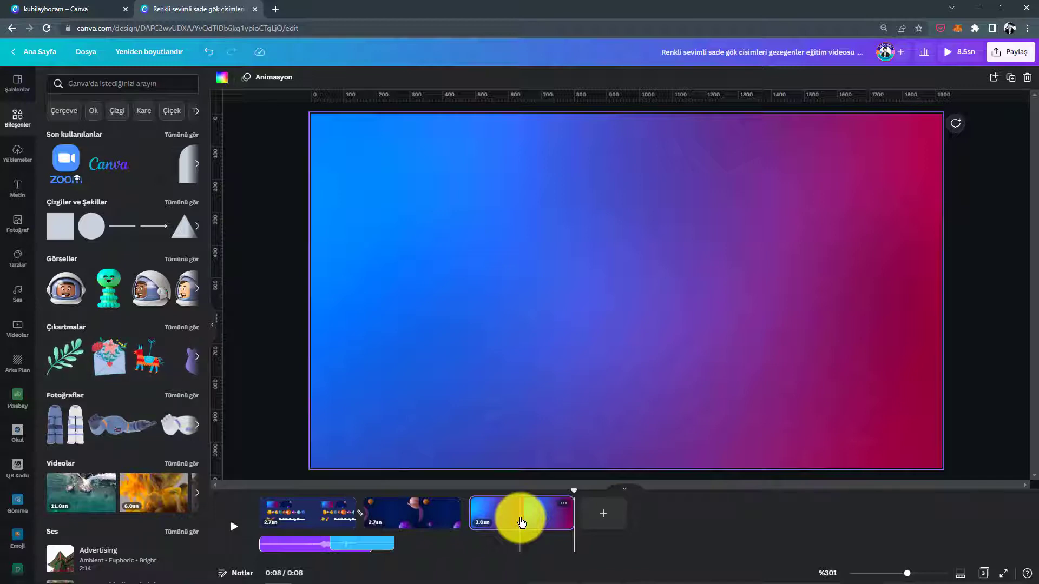
{"action": "left_click", "coordinate": [285, 520]}
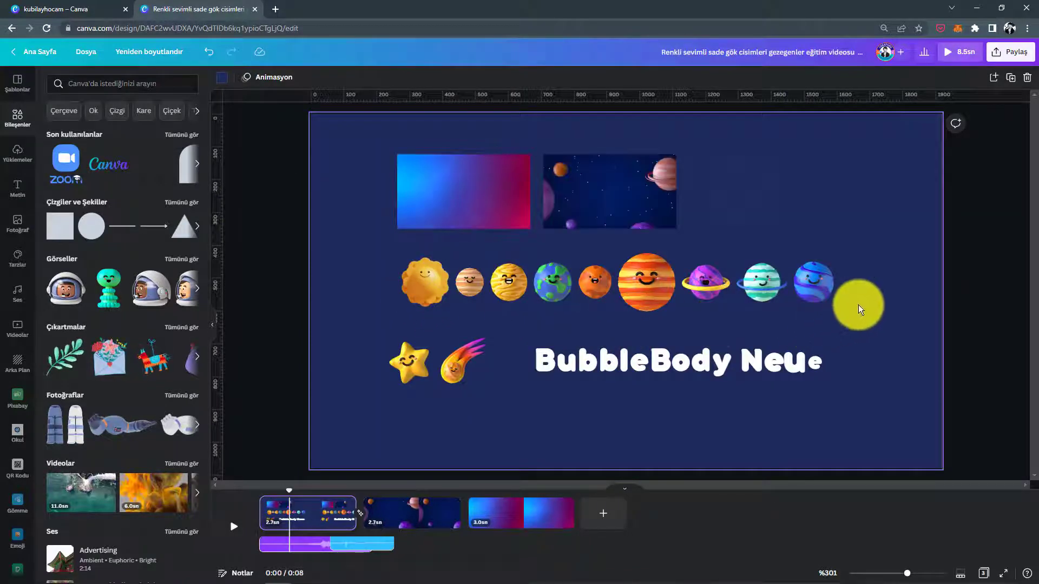
{"action": "left_click", "coordinate": [430, 514]}
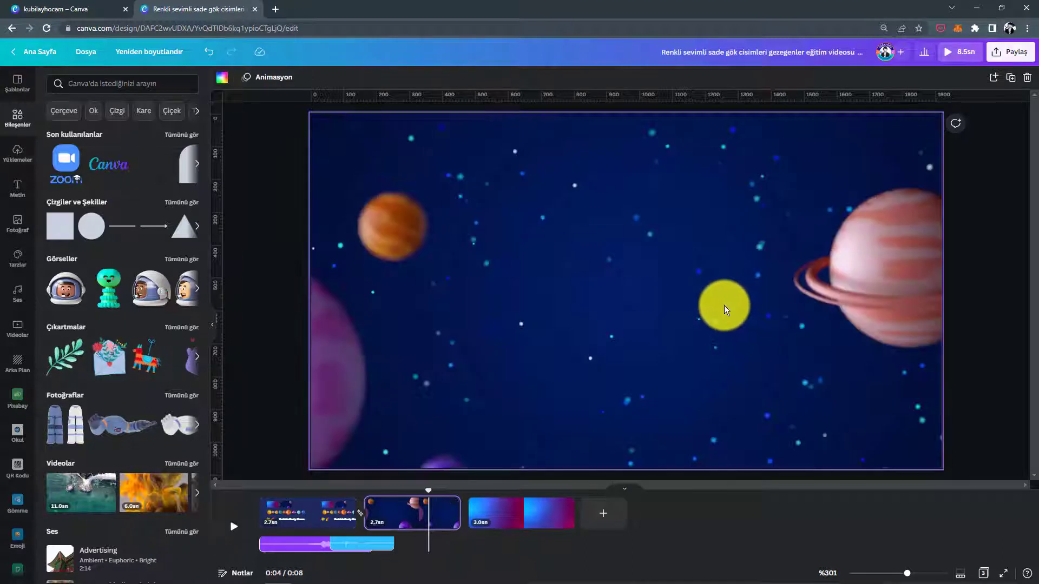
Copy the faint concentric-rings graphic from page 1 to page 2, enlarge it and place it partly beyond the page's upper edge
{"action": "left_click", "coordinate": [331, 506]}
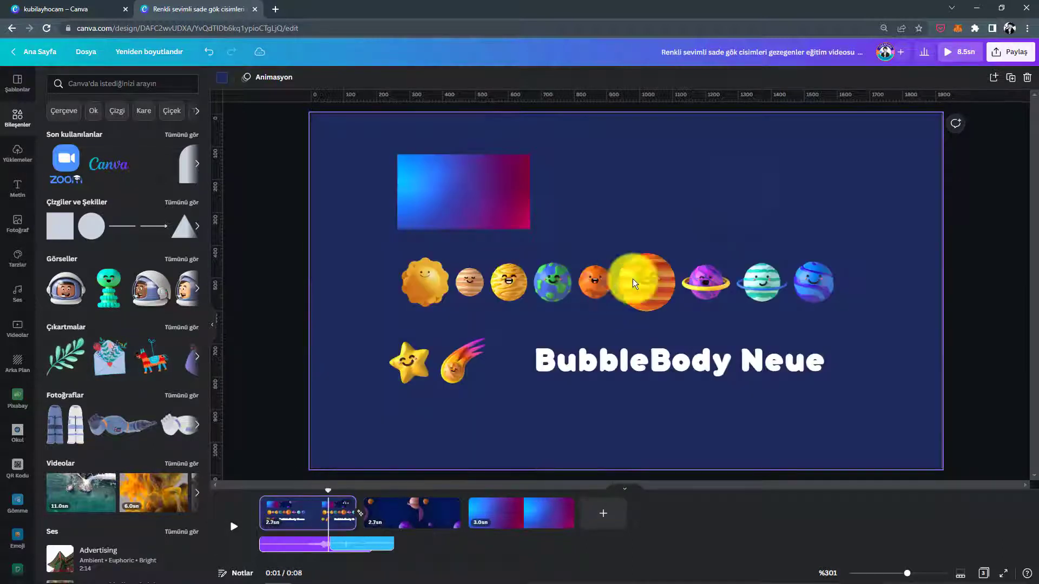
{"action": "left_click", "coordinate": [743, 197]}
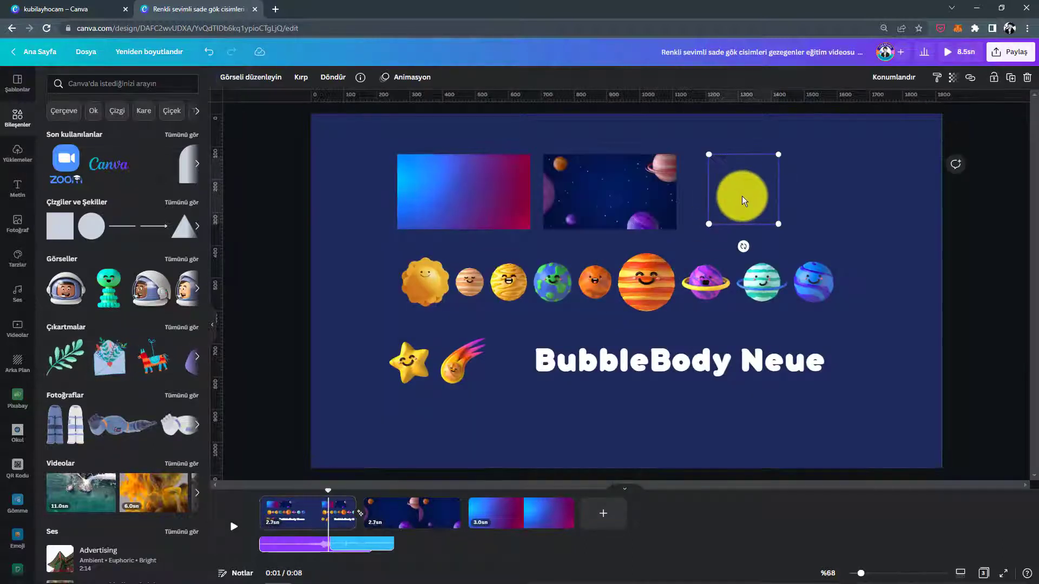
{"action": "left_click", "coordinate": [417, 510]}
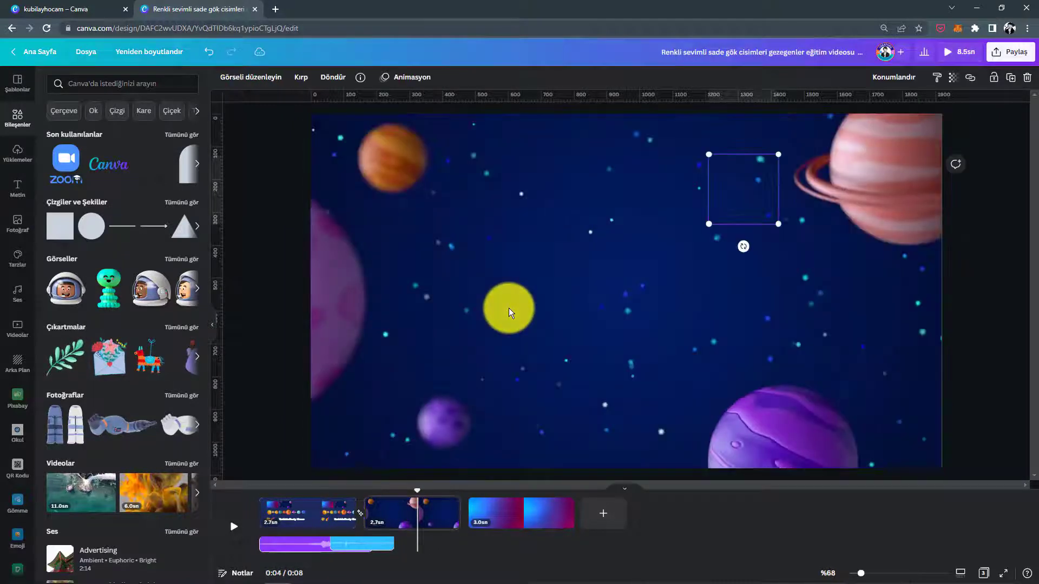
{"action": "left_click_drag", "start_coordinate": [777, 224], "coordinate": [852, 299]}
{"action": "left_click_drag", "start_coordinate": [788, 254], "coordinate": [745, 164]}
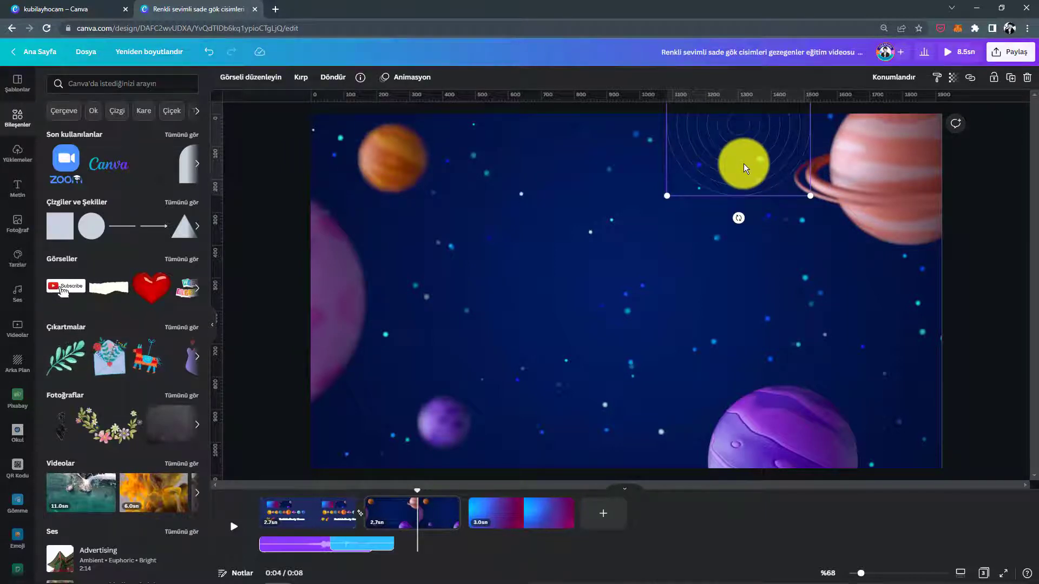
Duplicate the rings graphic on page 2, placing an enlarged copy around the small purple planet and a smaller one across the page's right edge
{"action": "left_click_drag", "start_coordinate": [744, 163], "coordinate": [453, 409]}
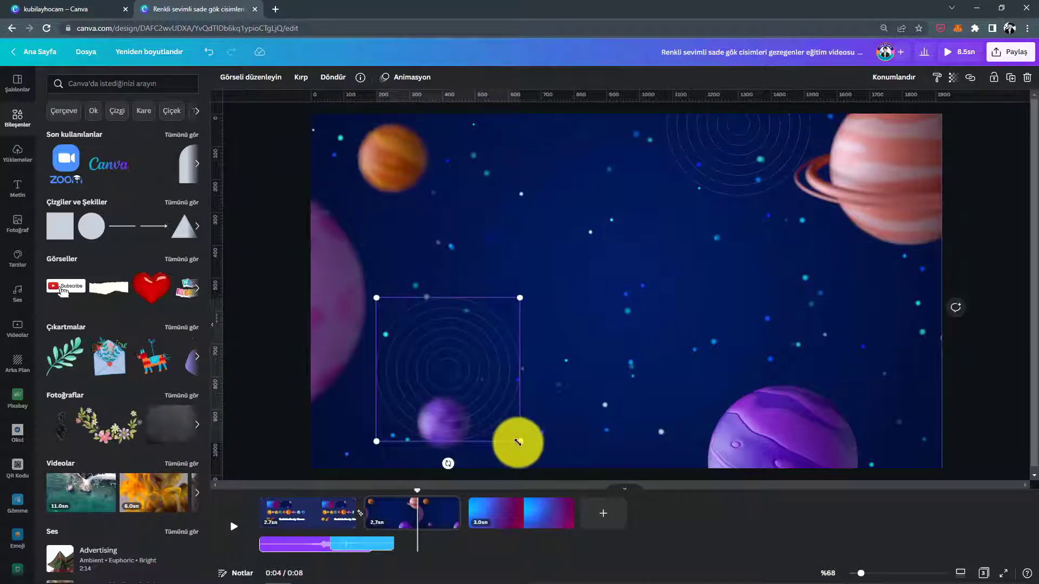
{"action": "left_click_drag", "start_coordinate": [518, 442], "coordinate": [587, 506]}
{"action": "left_click_drag", "start_coordinate": [559, 385], "coordinate": [503, 441]}
{"action": "left_click", "coordinate": [478, 245]}
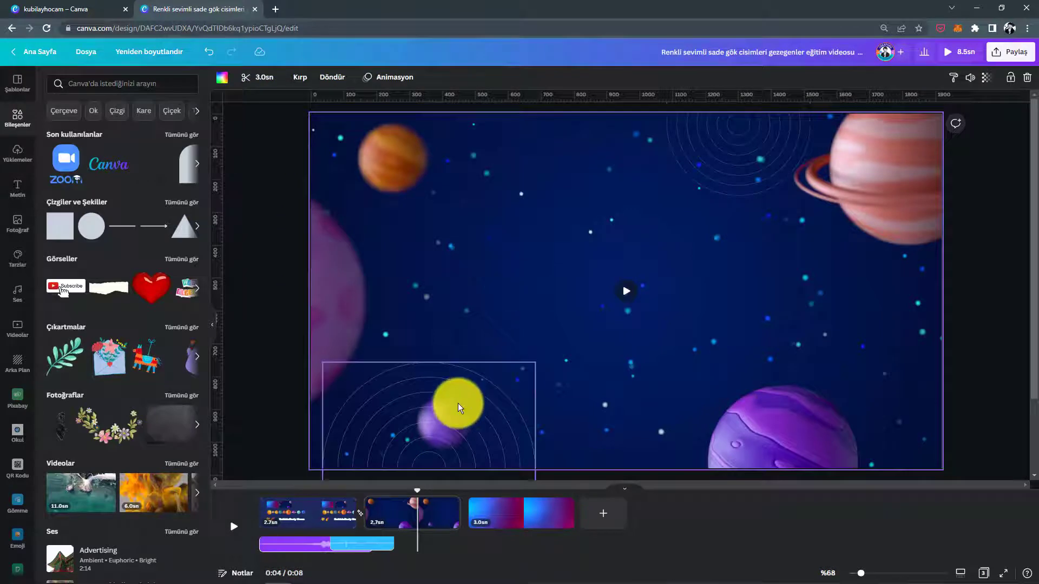
{"action": "left_click_drag", "start_coordinate": [458, 404], "coordinate": [933, 346]}
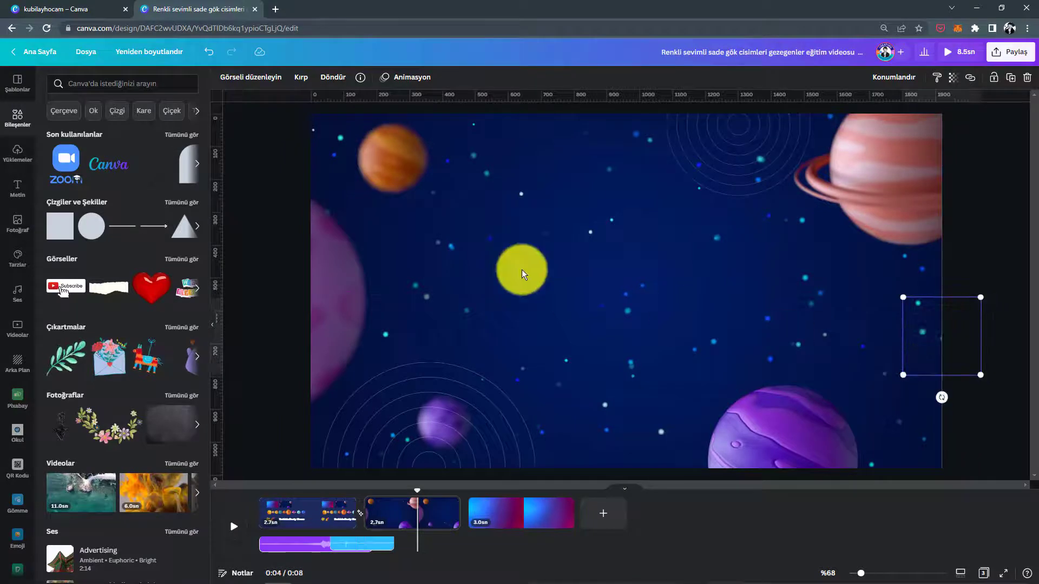
{"action": "left_click", "coordinate": [517, 251]}
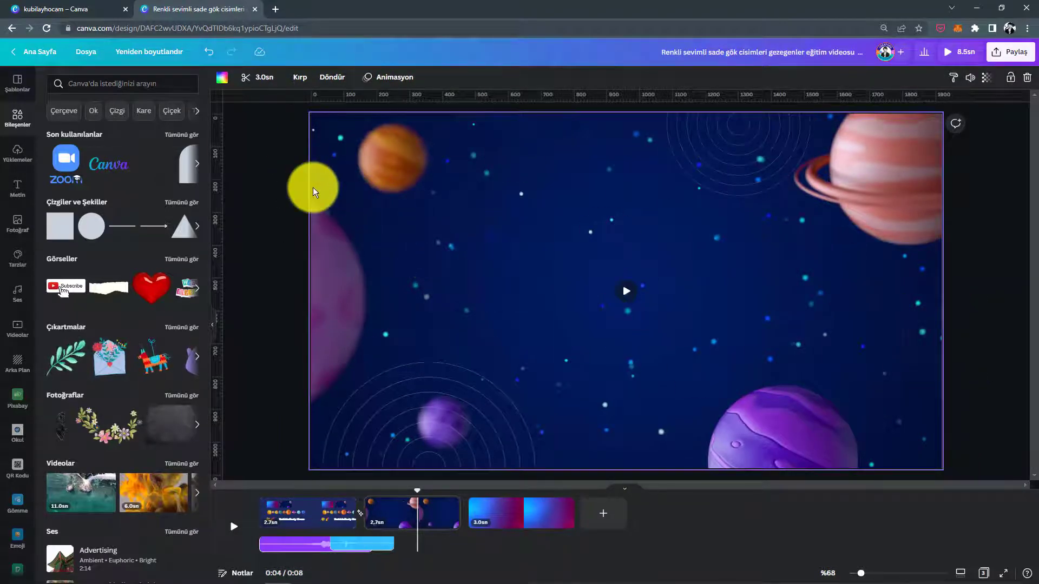
Copy the star and comet from page 1 to page 2, placing the comet beside the ringed planet and the star below the orange planet
{"action": "left_click", "coordinate": [311, 519]}
{"action": "left_click", "coordinate": [415, 368]}
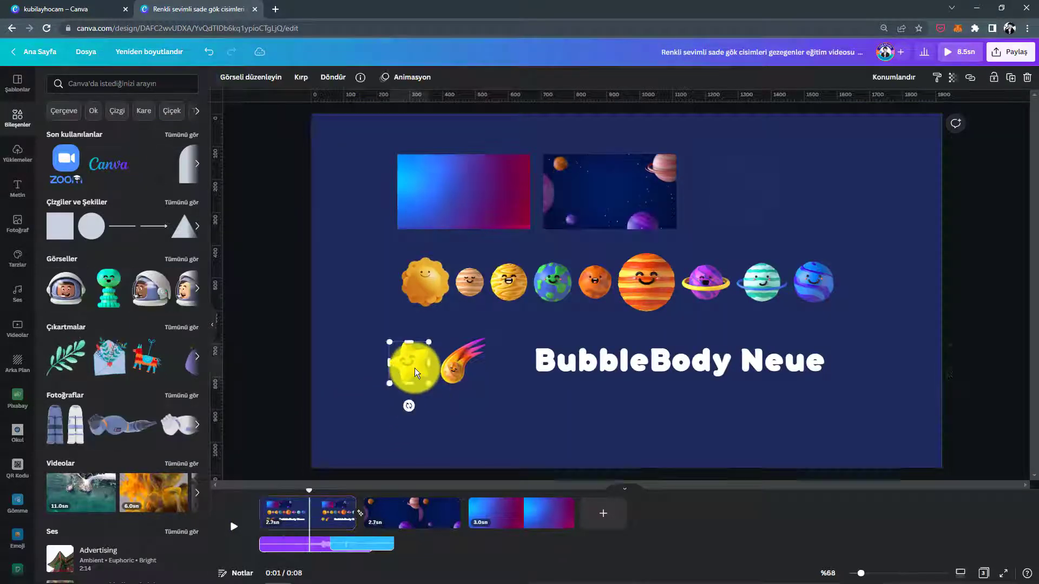
{"action": "left_click", "coordinate": [455, 372], "text": "shift"}
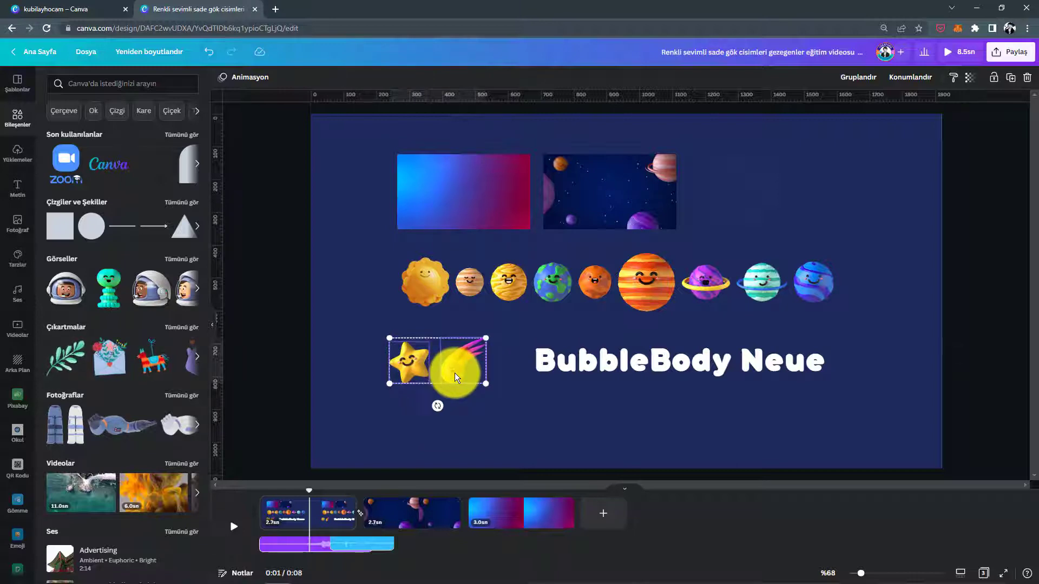
{"action": "left_click", "coordinate": [389, 514]}
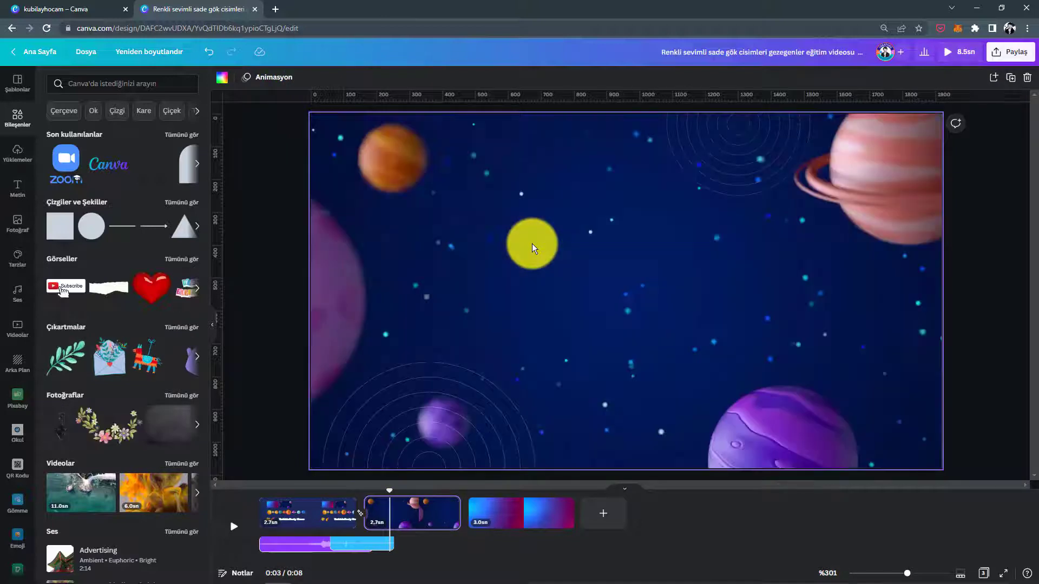
{"action": "left_click_drag", "start_coordinate": [531, 243], "coordinate": [787, 206]}
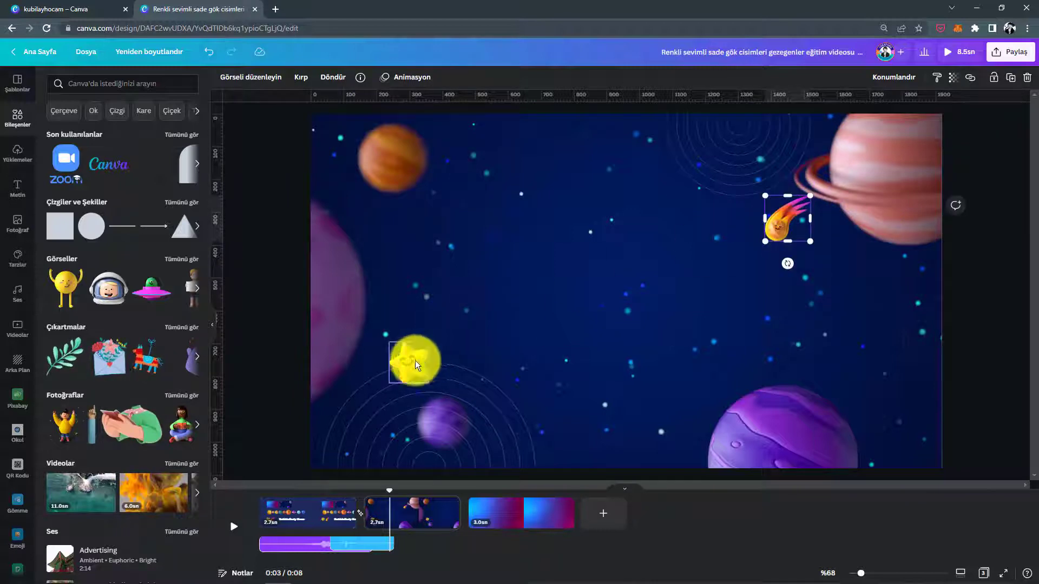
{"action": "left_click_drag", "start_coordinate": [414, 360], "coordinate": [419, 209]}
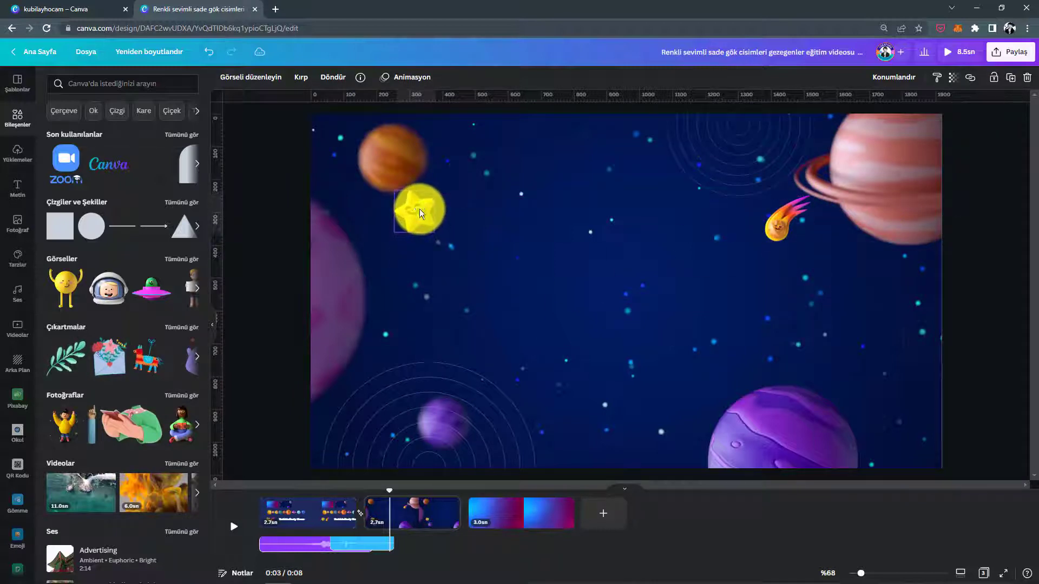
Stagger the planet row on page 1 by lowering Mercury, Earth and Saturn and raising Jupiter and Uranus
{"action": "left_click", "coordinate": [294, 507]}
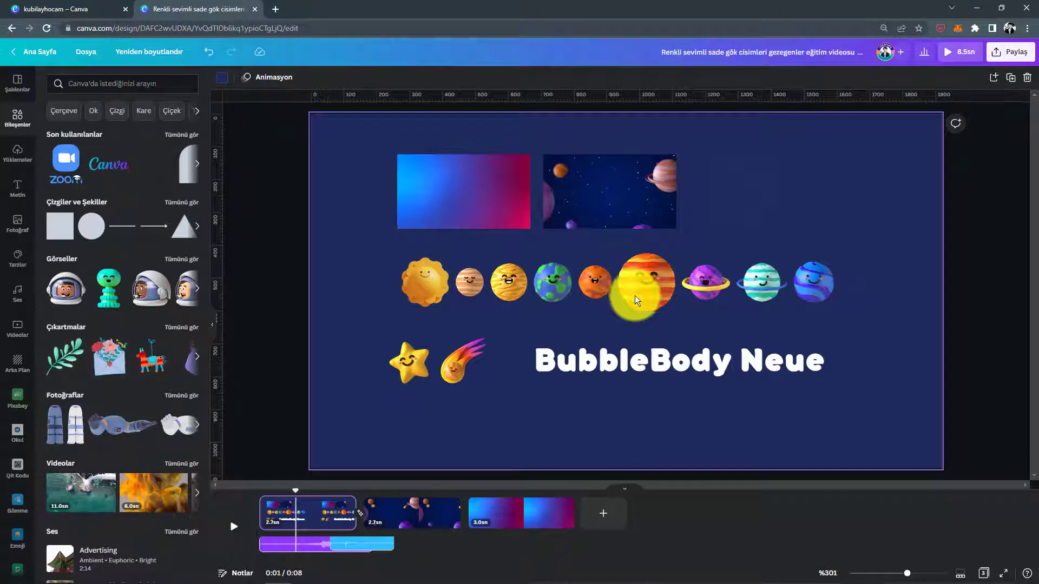
{"action": "left_click_drag", "start_coordinate": [470, 285], "coordinate": [491, 310]}
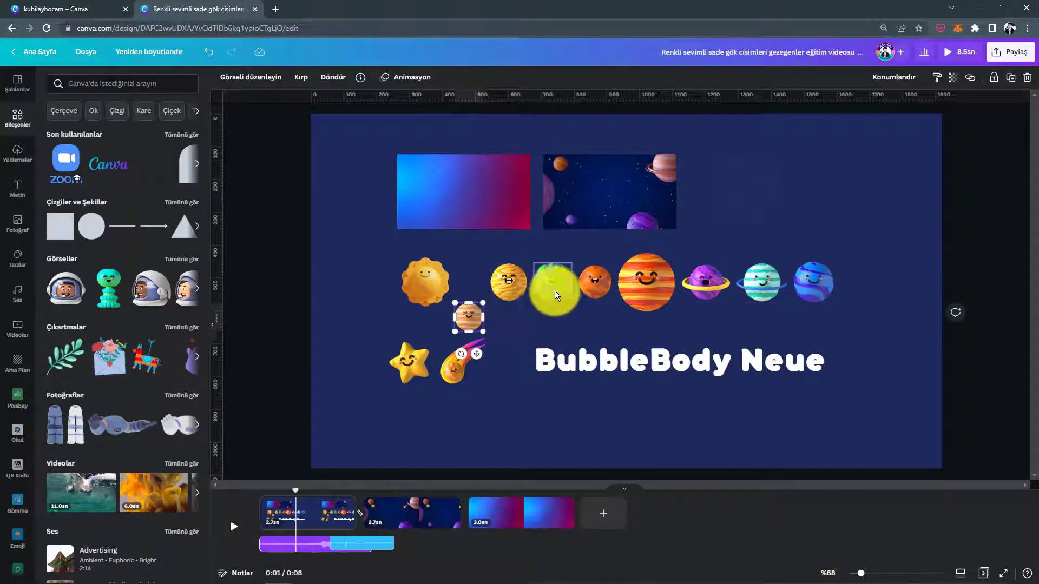
{"action": "left_click_drag", "start_coordinate": [555, 291], "coordinate": [554, 321]}
{"action": "left_click_drag", "start_coordinate": [638, 290], "coordinate": [764, 267]}
{"action": "left_click_drag", "start_coordinate": [705, 282], "coordinate": [709, 308]}
{"action": "left_click", "coordinate": [765, 268]}
{"action": "left_click_drag", "start_coordinate": [765, 268], "coordinate": [759, 267]}
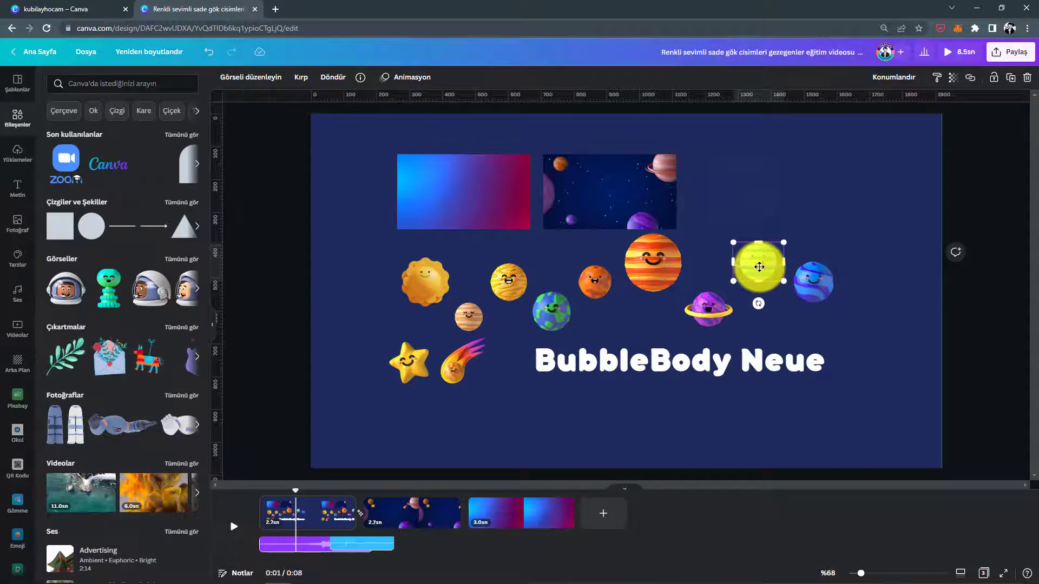
{"action": "left_click_drag", "start_coordinate": [759, 267], "coordinate": [657, 100]}
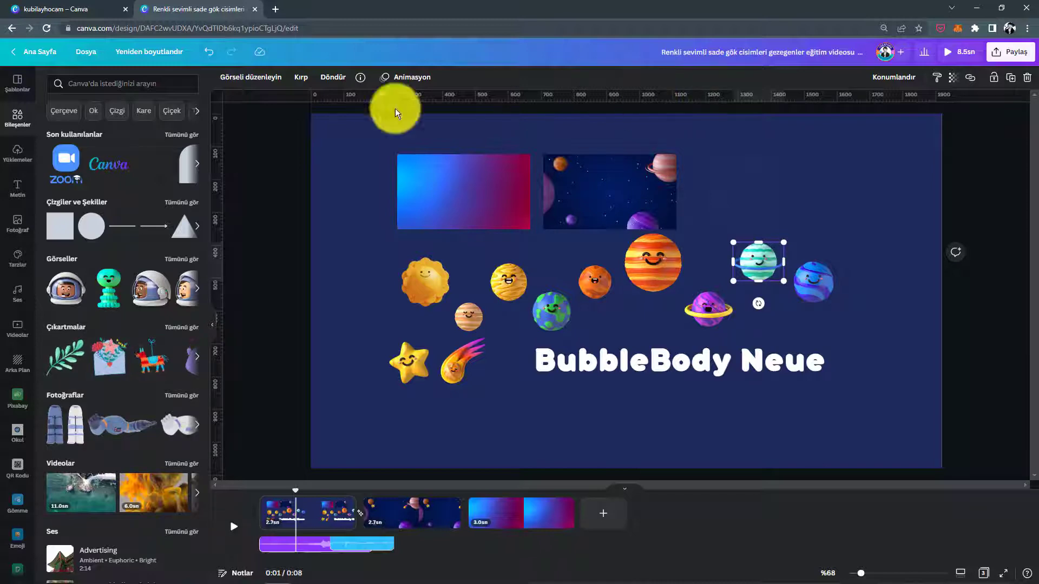
Switch the rulers and guides off and back on
{"action": "left_click", "coordinate": [83, 58]}
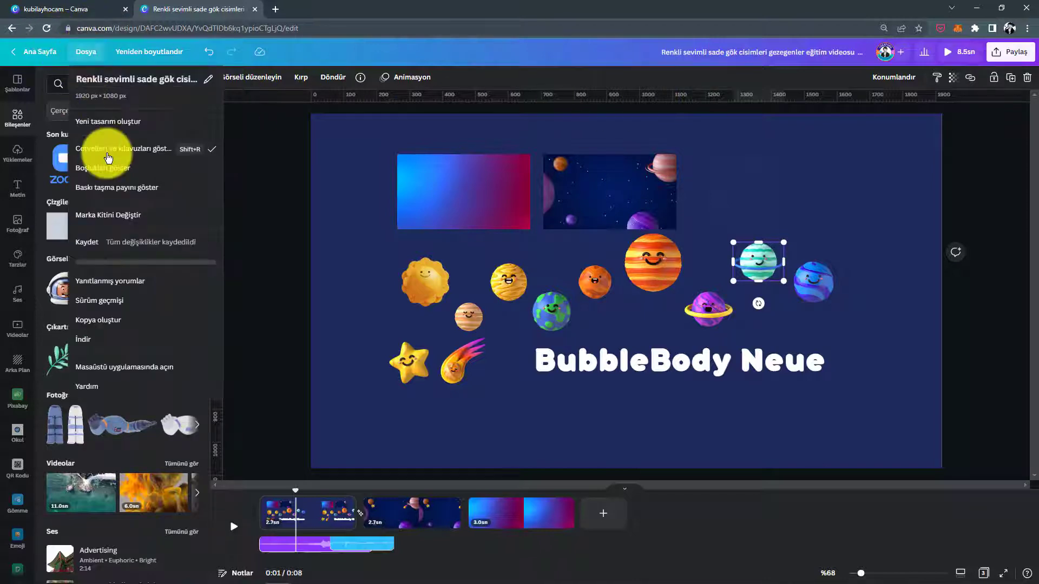
{"action": "left_click", "coordinate": [116, 151]}
{"action": "left_click", "coordinate": [85, 54]}
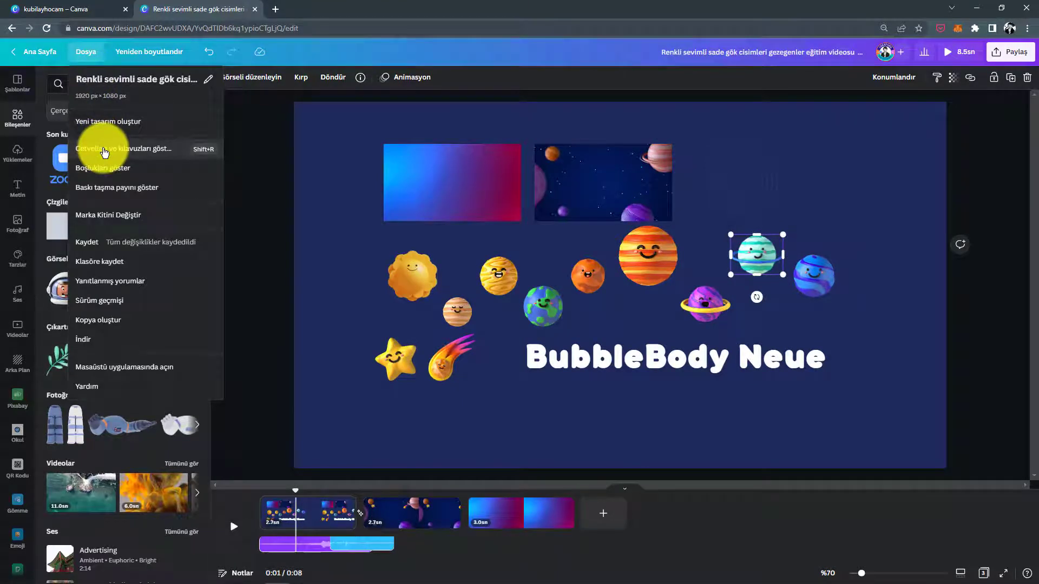
{"action": "left_click", "coordinate": [105, 151]}
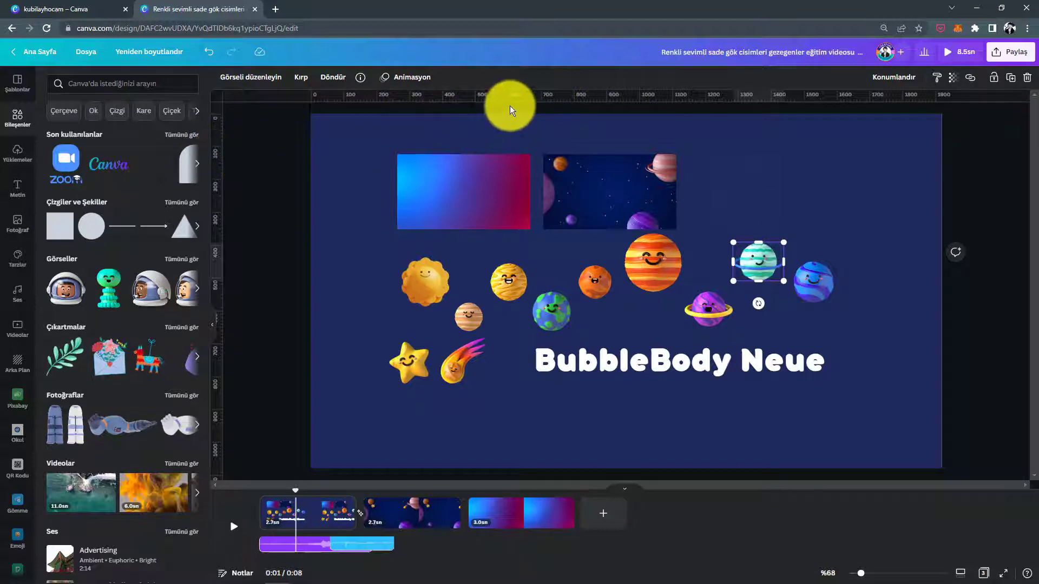
Add a horizontal guide slightly below the middle of page 1 and line up the sun, Mercury and Venus on it
{"action": "left_click_drag", "start_coordinate": [509, 101], "coordinate": [515, 307]}
{"action": "left_click", "coordinate": [432, 288]}
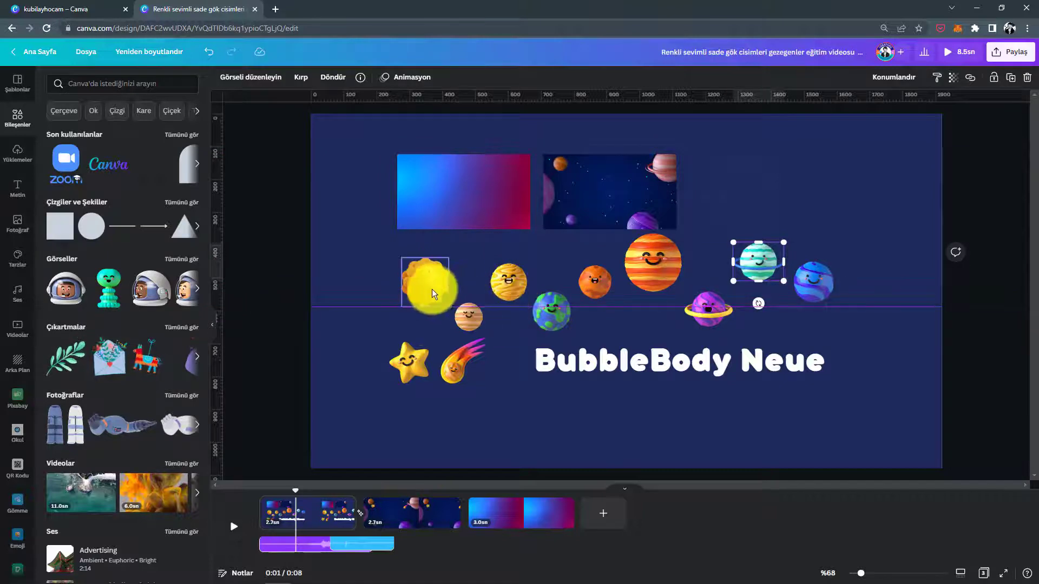
{"action": "left_click_drag", "start_coordinate": [432, 288], "coordinate": [501, 297]}
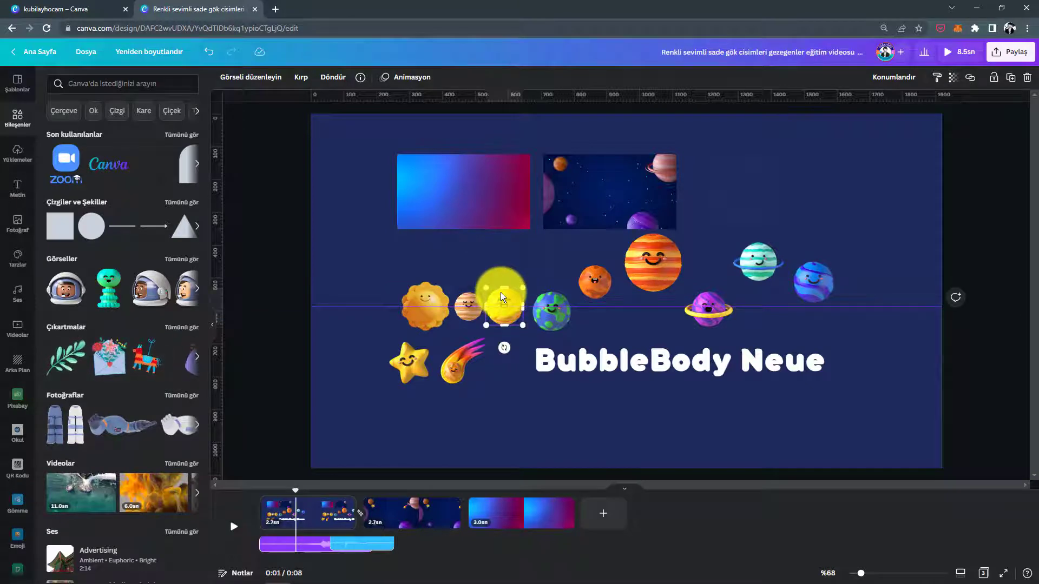
Tidy the sun and all the planets on page 1 into one evenly spaced, aligned row
{"action": "left_click_drag", "start_coordinate": [900, 323], "coordinate": [391, 259]}
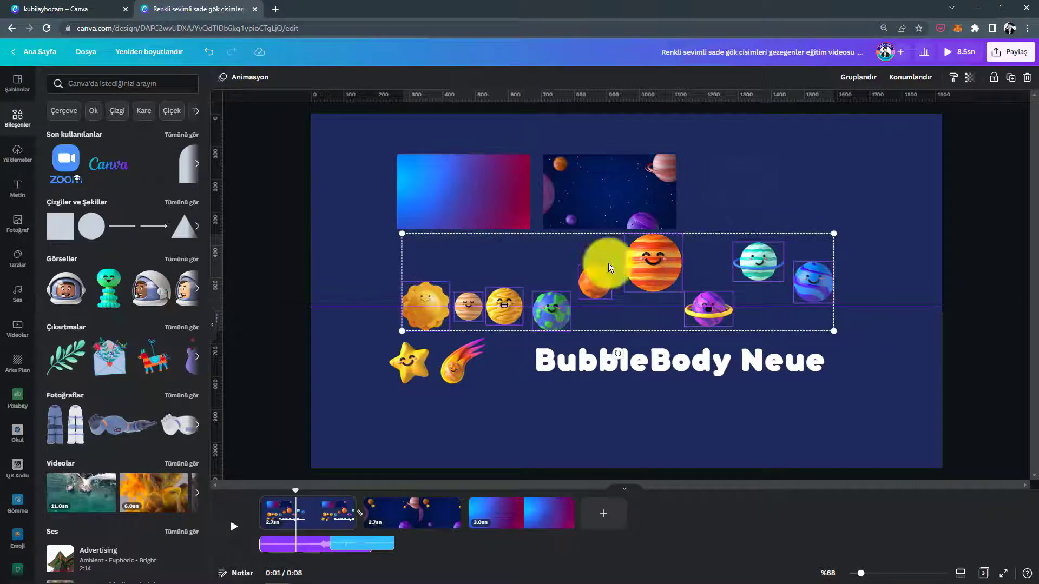
{"action": "left_click", "coordinate": [902, 82]}
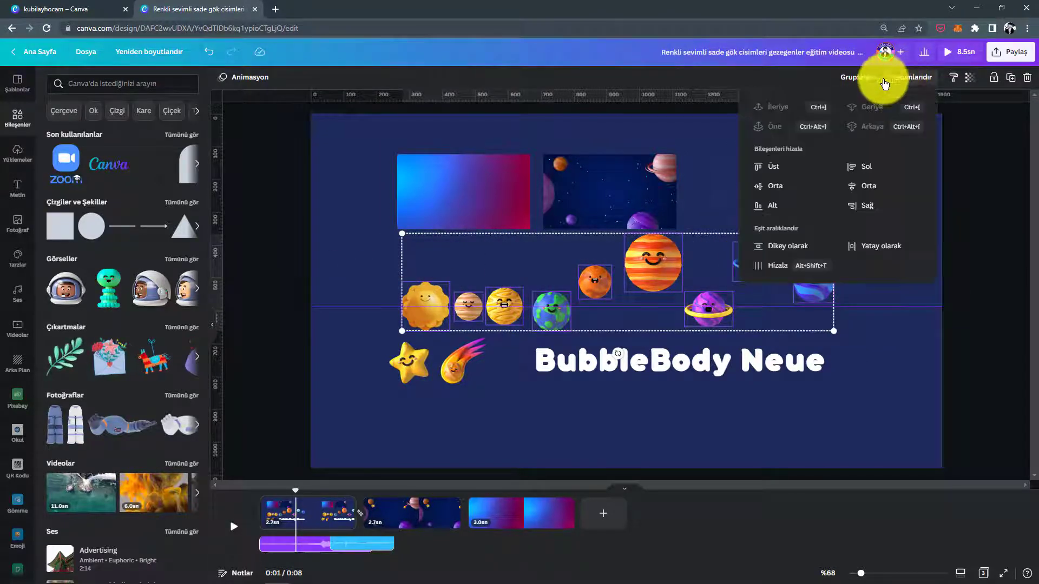
{"action": "left_click", "coordinate": [778, 265]}
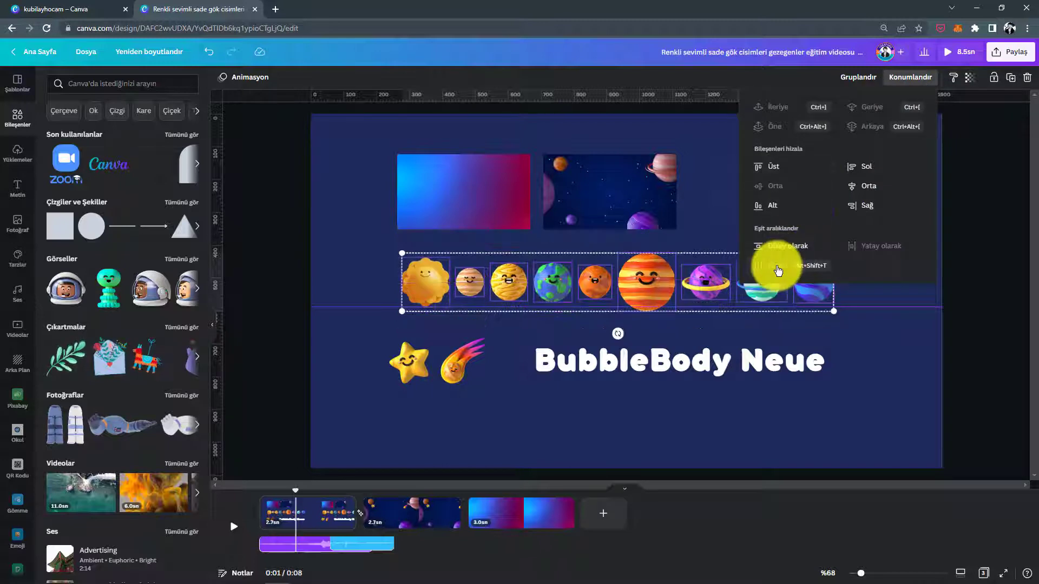
{"action": "left_click", "coordinate": [865, 326]}
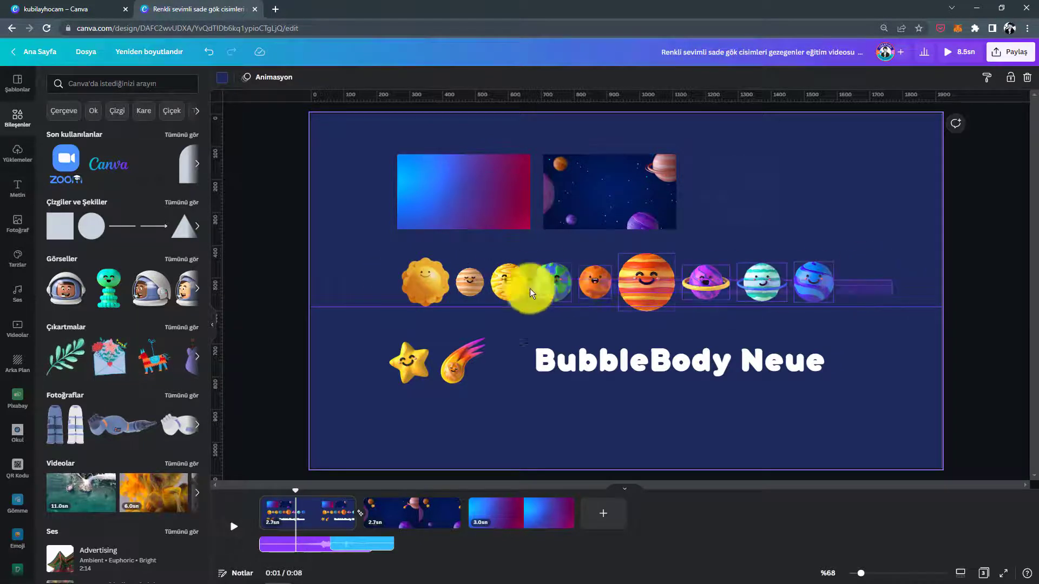
Copy the sun and planet row from page 1 to page 2 and place it below the horizontal guide
{"action": "left_click", "coordinate": [429, 269]}
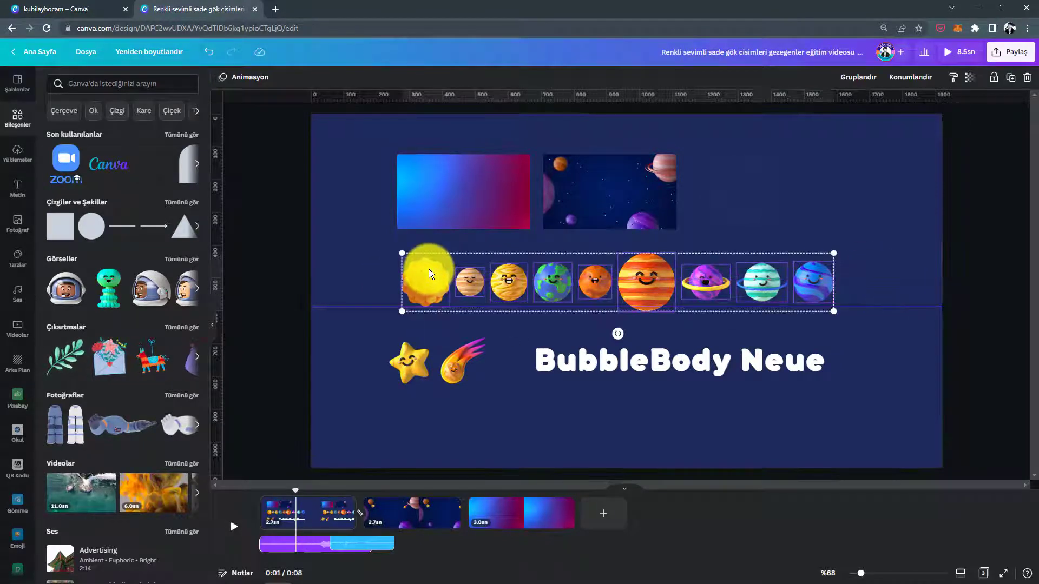
{"action": "left_click", "coordinate": [405, 509]}
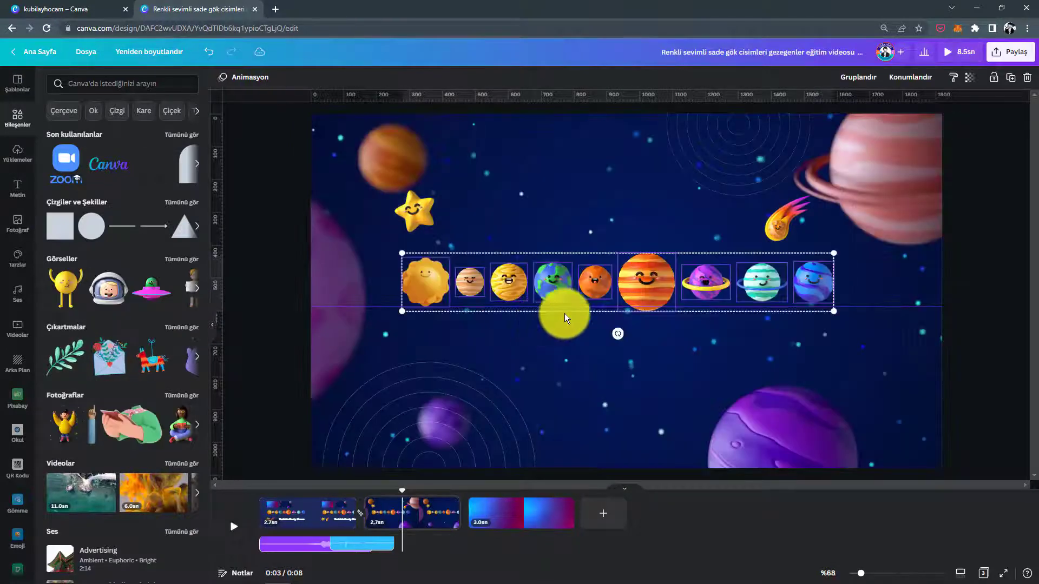
{"action": "left_click_drag", "start_coordinate": [641, 311], "coordinate": [638, 369]}
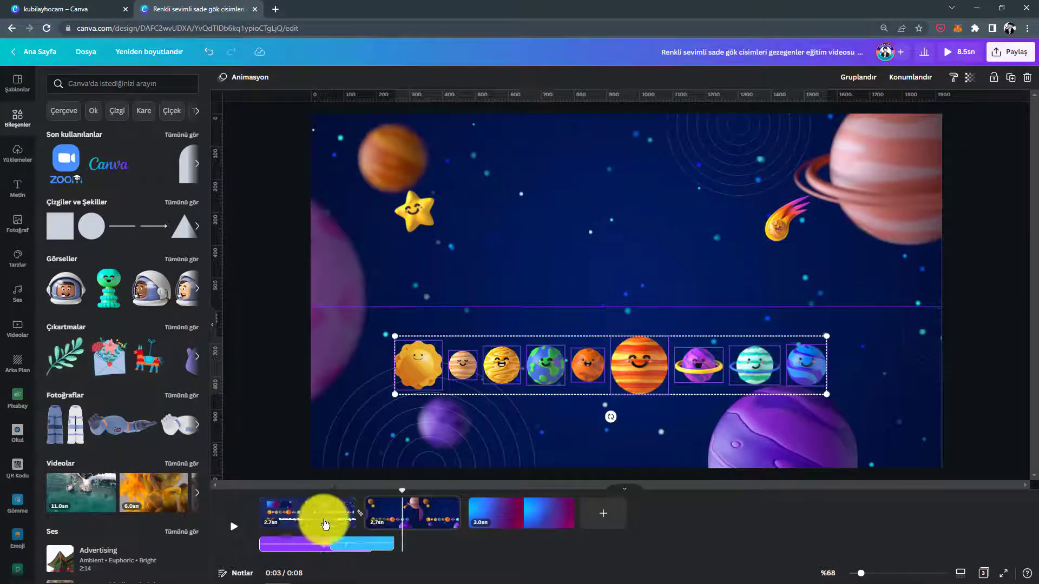
Copy the "BubbleBody Neue" text from page 1 to page 2 and place it above the planet row
{"action": "left_click", "coordinate": [301, 511]}
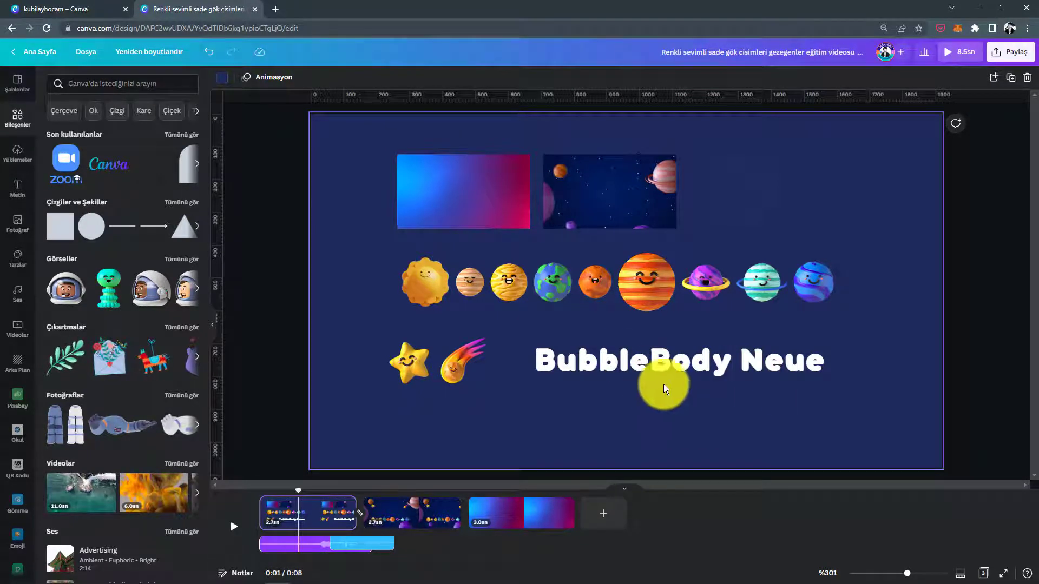
{"action": "left_click", "coordinate": [655, 368]}
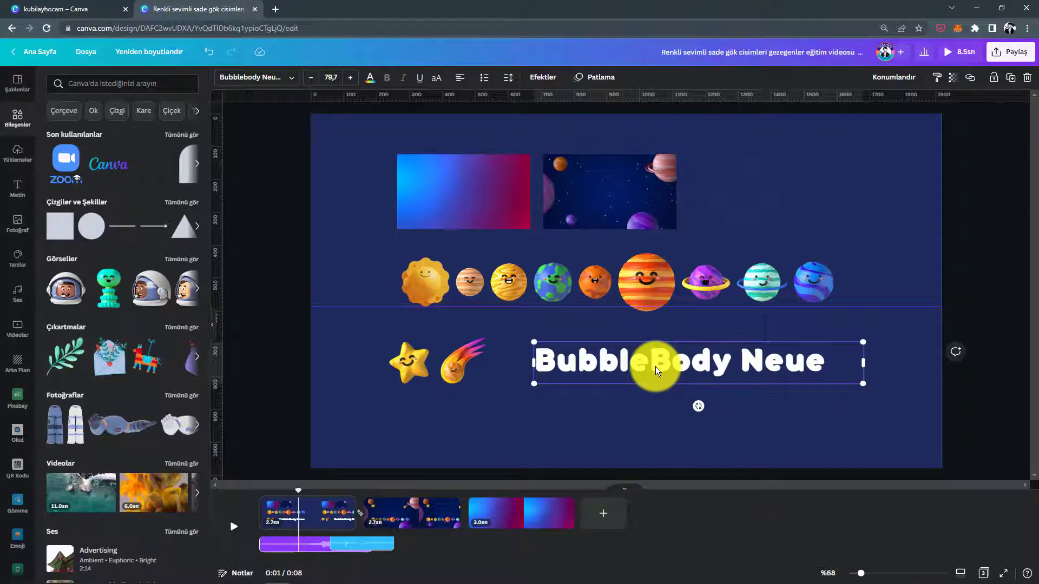
{"action": "left_click", "coordinate": [413, 512]}
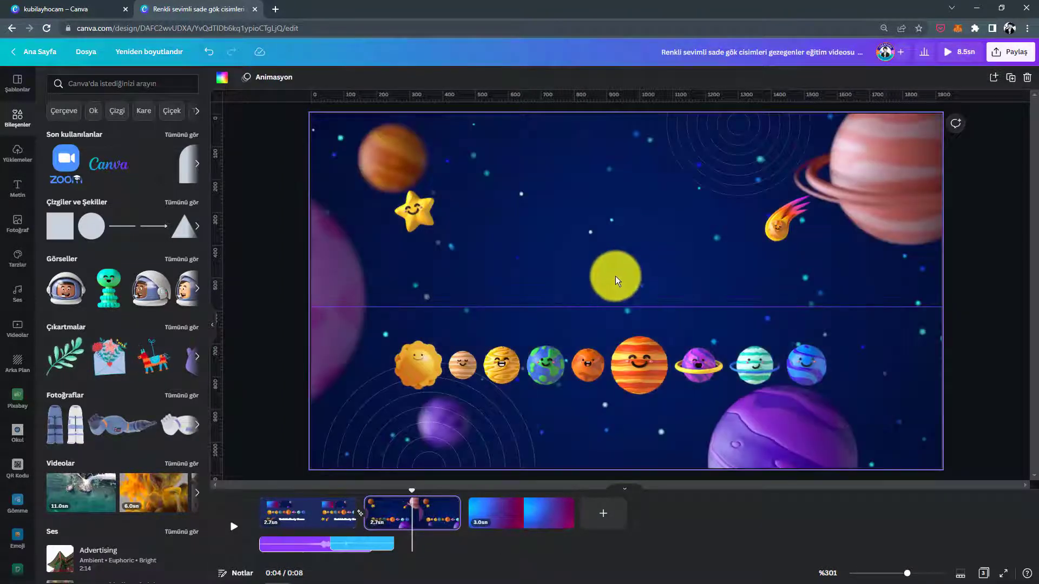
{"action": "left_click", "coordinate": [680, 368]}
{"action": "left_click_drag", "start_coordinate": [692, 307], "coordinate": [699, 284]}
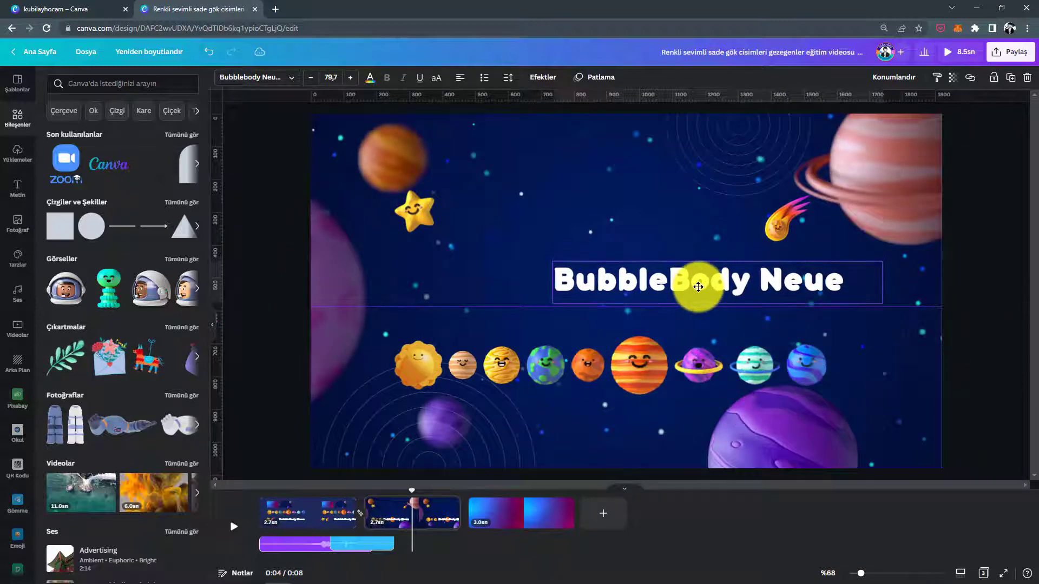
Change the copied text to "Gezegenler", enlarge it to size 102 and place it centrally above the planets
{"action": "double_click", "coordinate": [699, 286]}
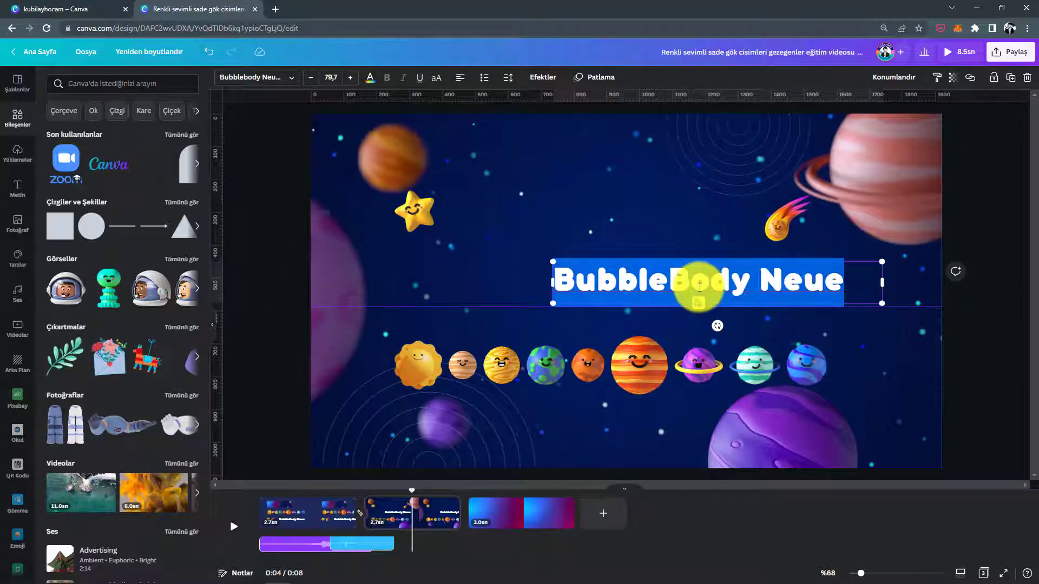
{"action": "type", "text": "Gezegenler"}
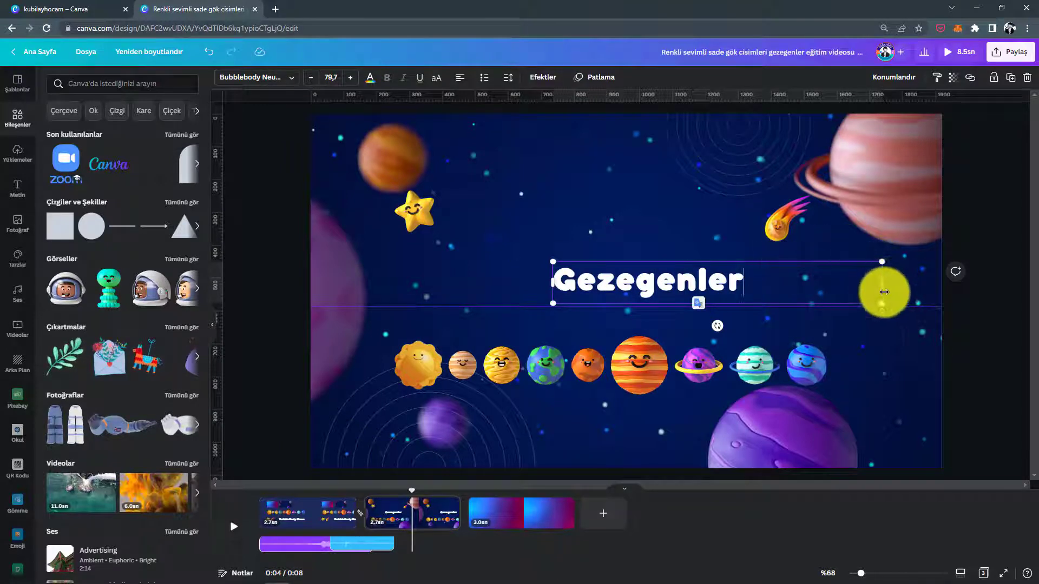
{"action": "left_click_drag", "start_coordinate": [882, 284], "coordinate": [756, 322]}
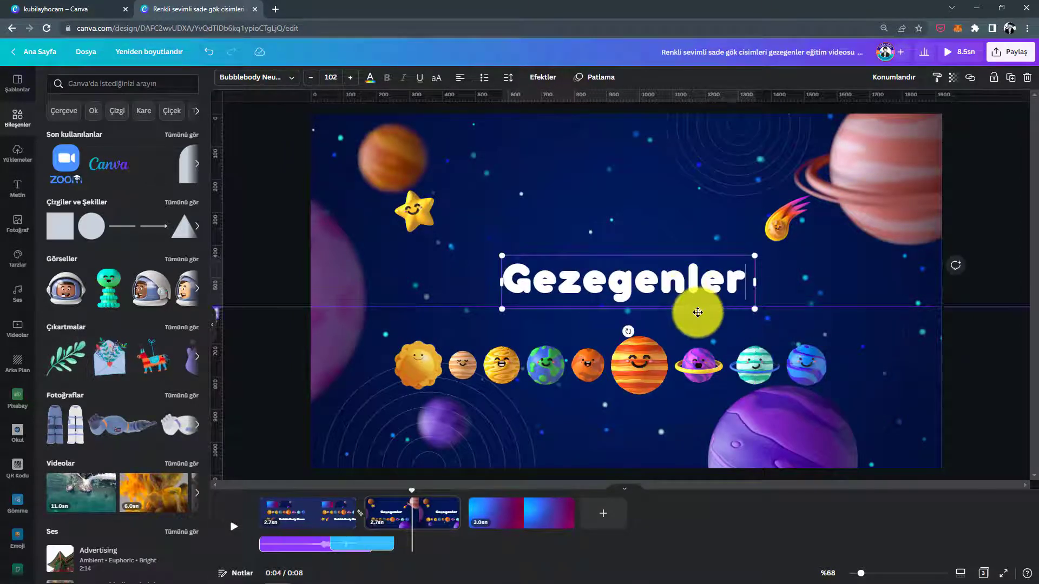
{"action": "left_click_drag", "start_coordinate": [684, 310], "coordinate": [674, 311]}
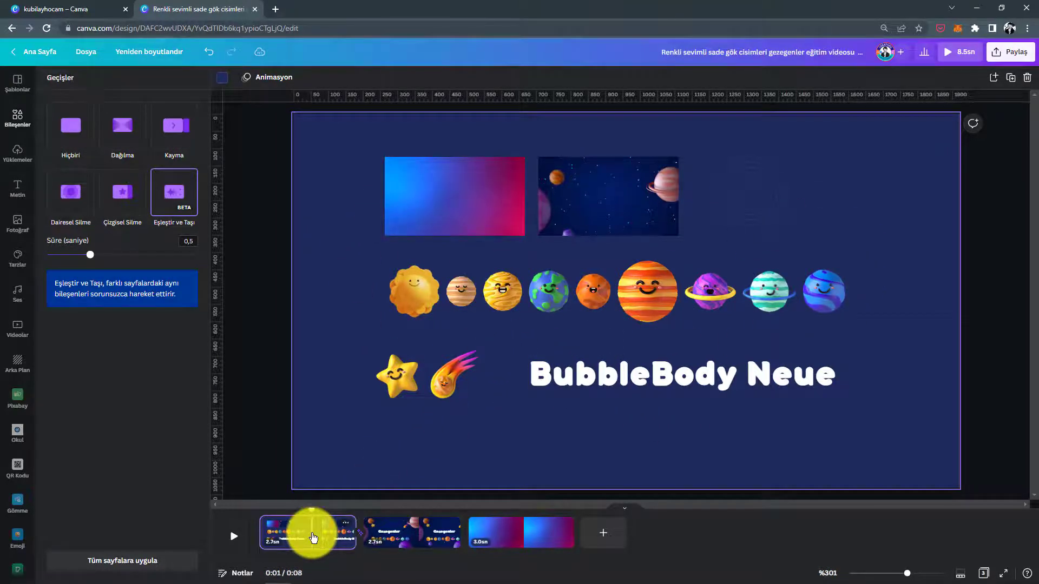
Delete the first page holding the source elements and play the video from the start
{"action": "key", "text": "Delete"}
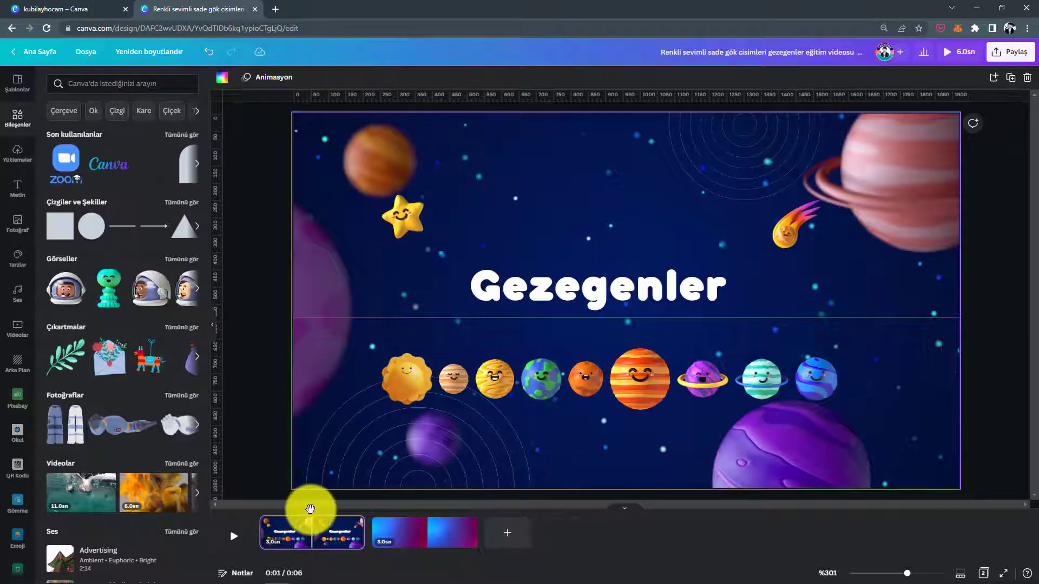
{"action": "left_click_drag", "start_coordinate": [310, 509], "coordinate": [256, 518]}
{"action": "key", "text": "space"}
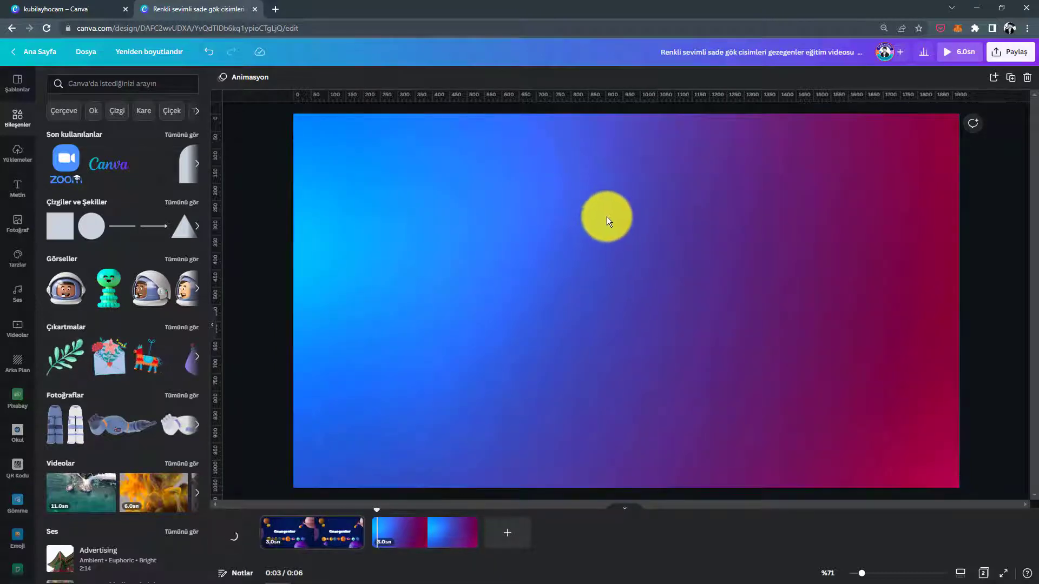
{"action": "left_click_drag", "start_coordinate": [375, 507], "coordinate": [262, 510]}
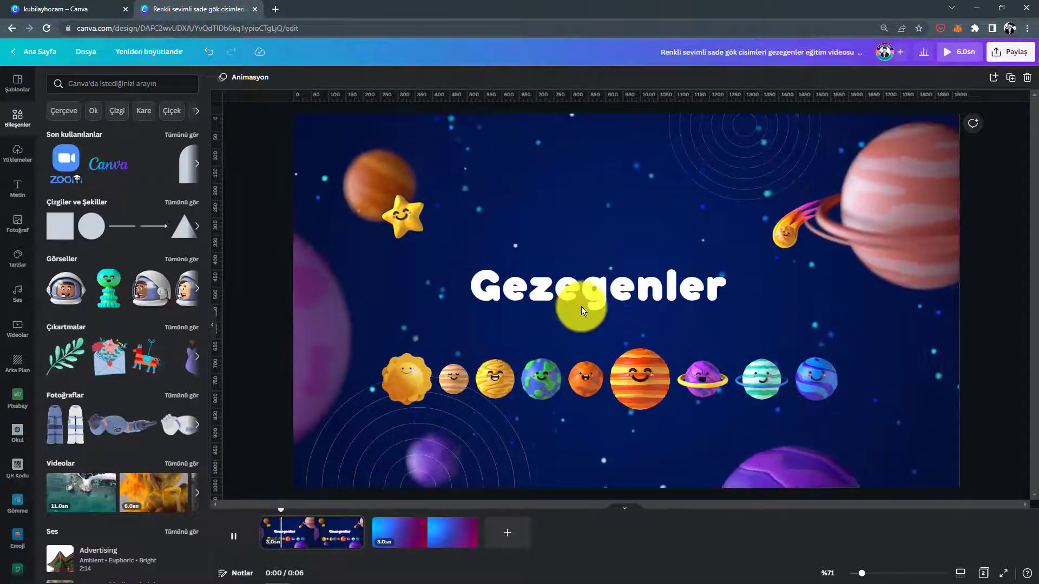
Apply the Patlama text animation to the "Gezegenler" title and play the video to preview it
{"action": "left_click", "coordinate": [600, 294]}
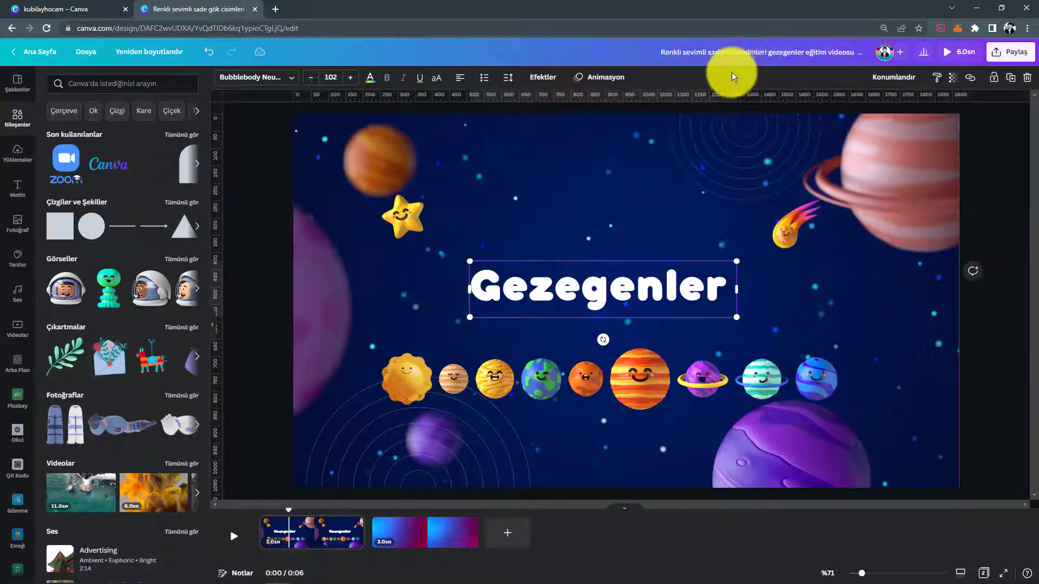
{"action": "left_click", "coordinate": [602, 78]}
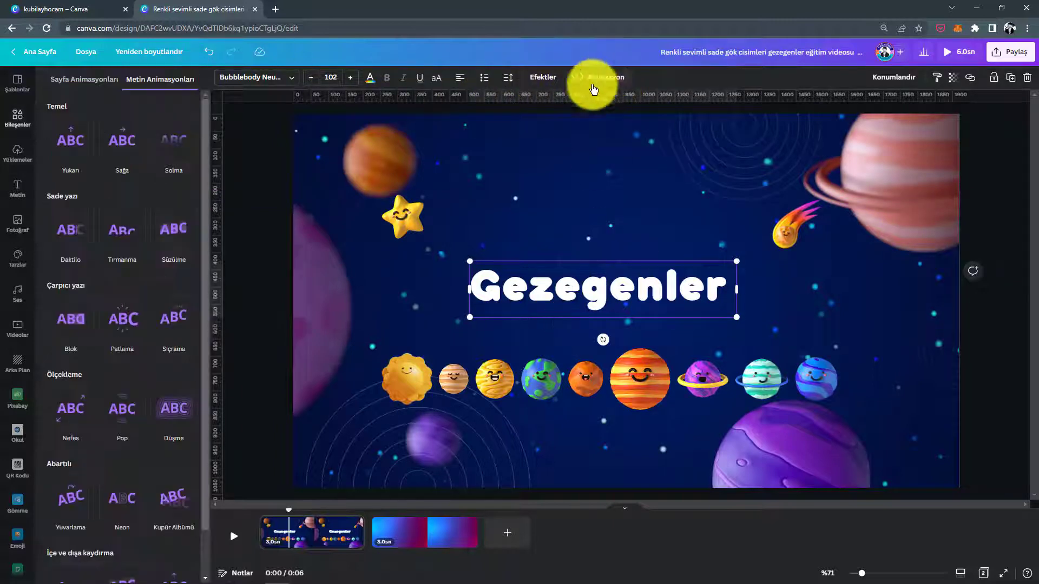
{"action": "left_click", "coordinate": [125, 328]}
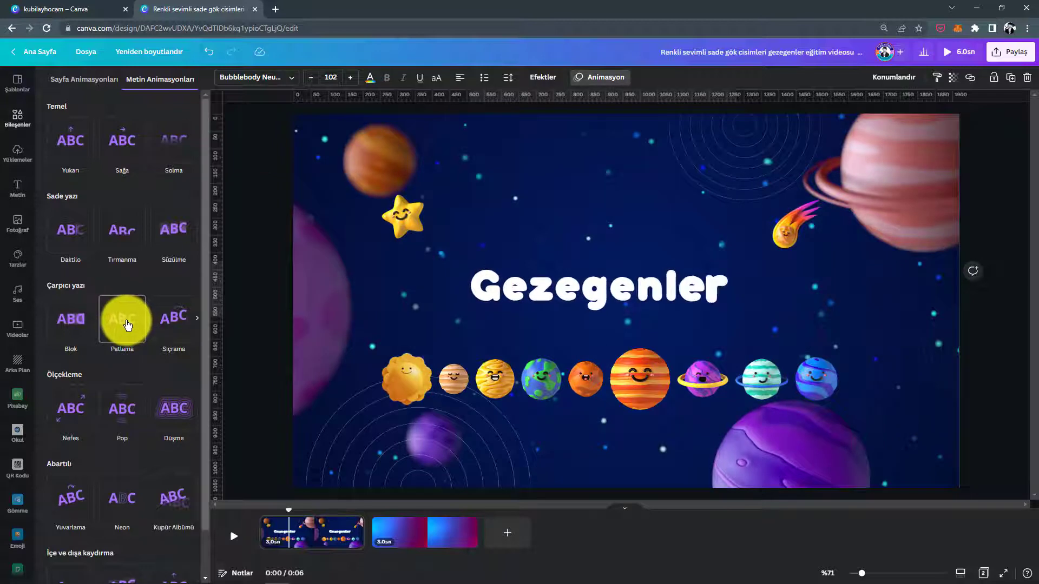
{"action": "left_click", "coordinate": [122, 324]}
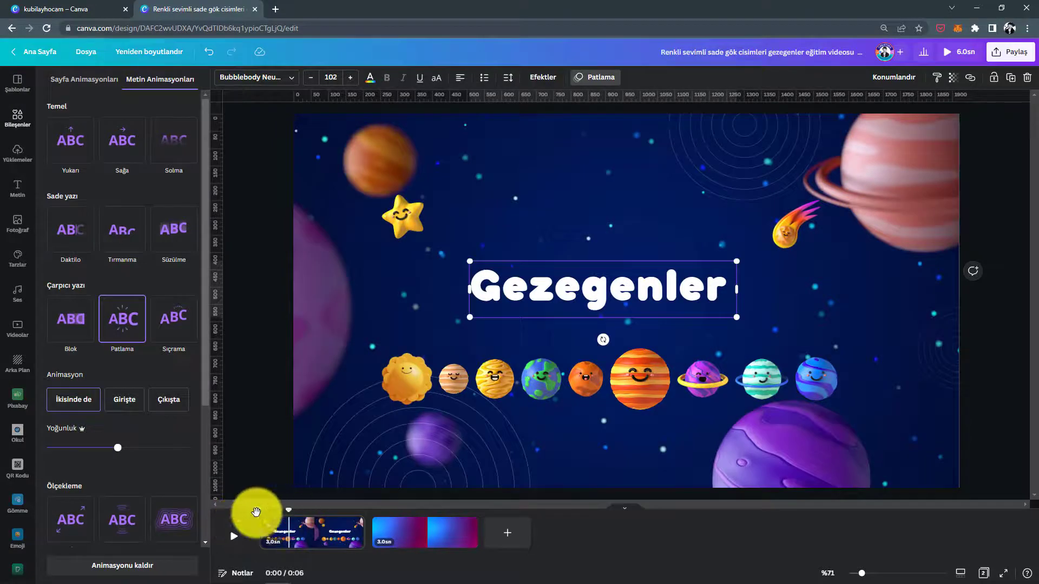
{"action": "left_click", "coordinate": [253, 527]}
{"action": "left_click", "coordinate": [242, 538]}
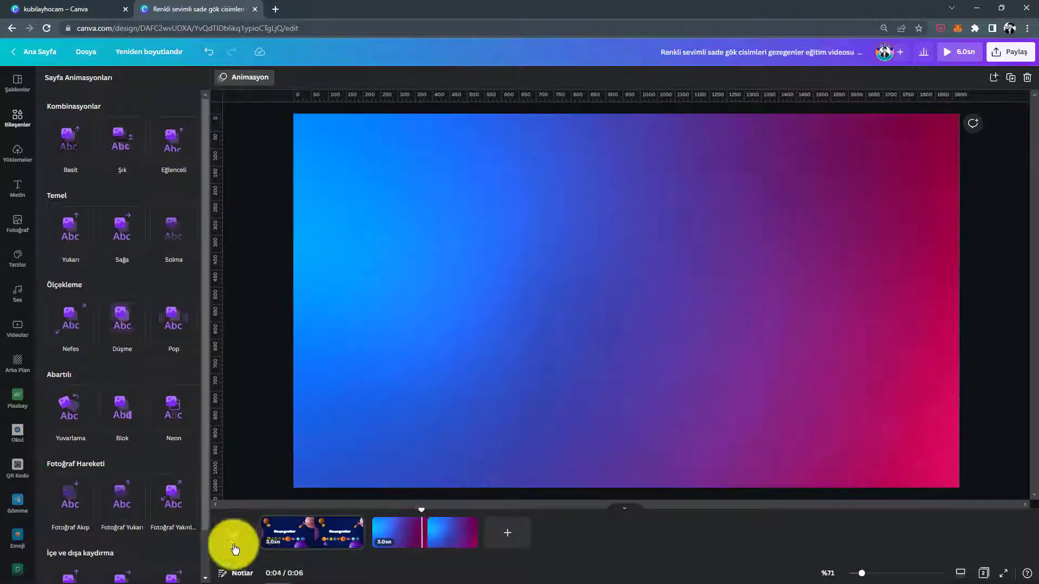
Set the title's Patlama animation to run on both entry and exit (İkisinde de) and lower its intensity to about one third
{"action": "left_click", "coordinate": [322, 538]}
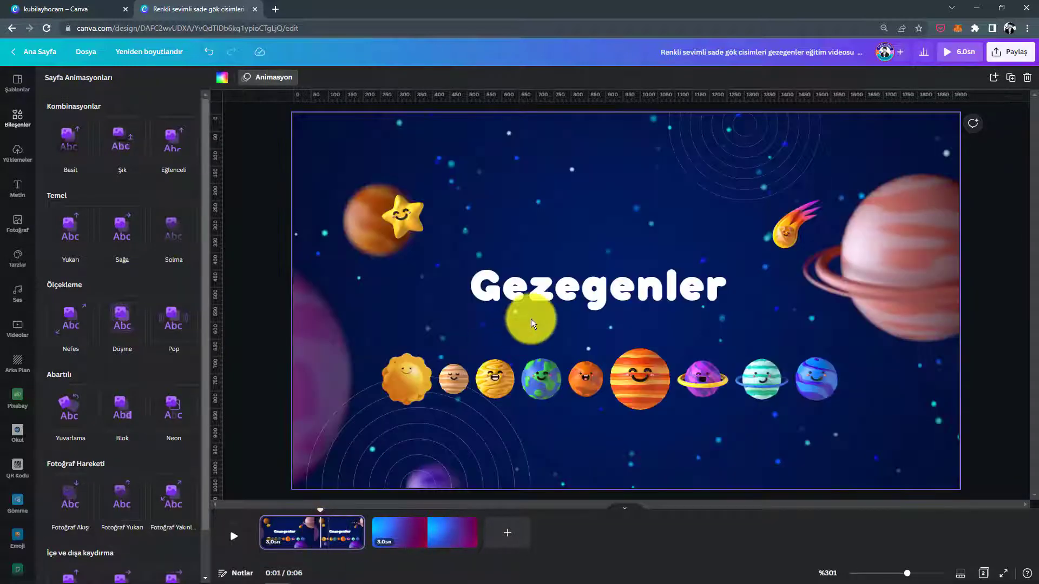
{"action": "left_click", "coordinate": [555, 289]}
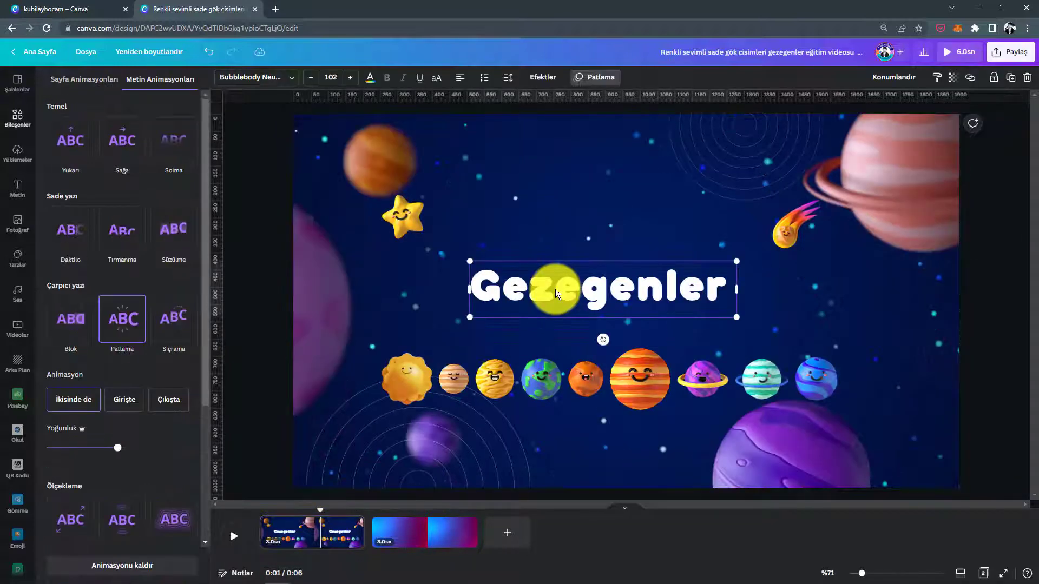
{"action": "left_click", "coordinate": [138, 314]}
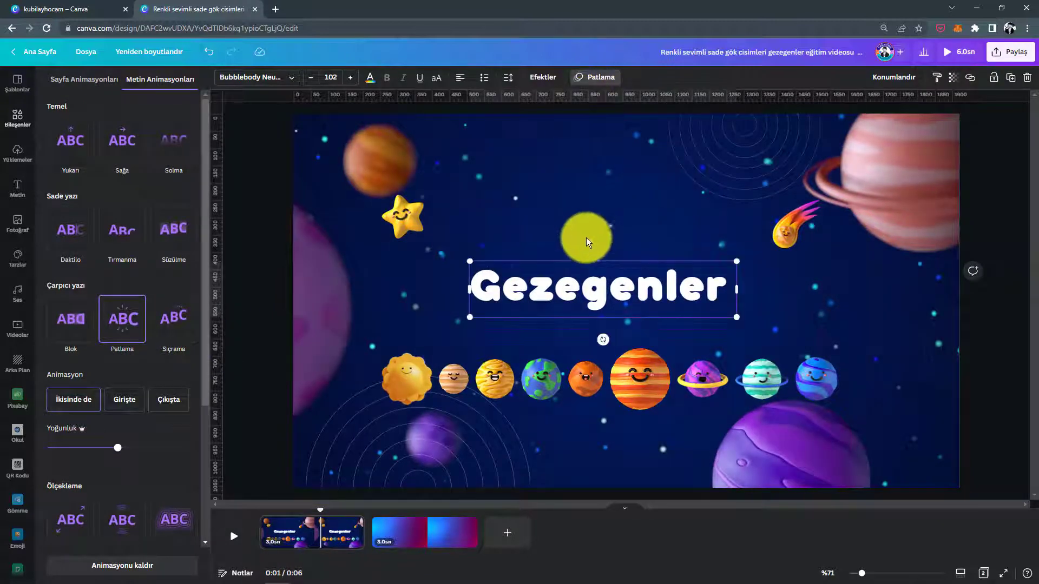
{"action": "left_click", "coordinate": [121, 324]}
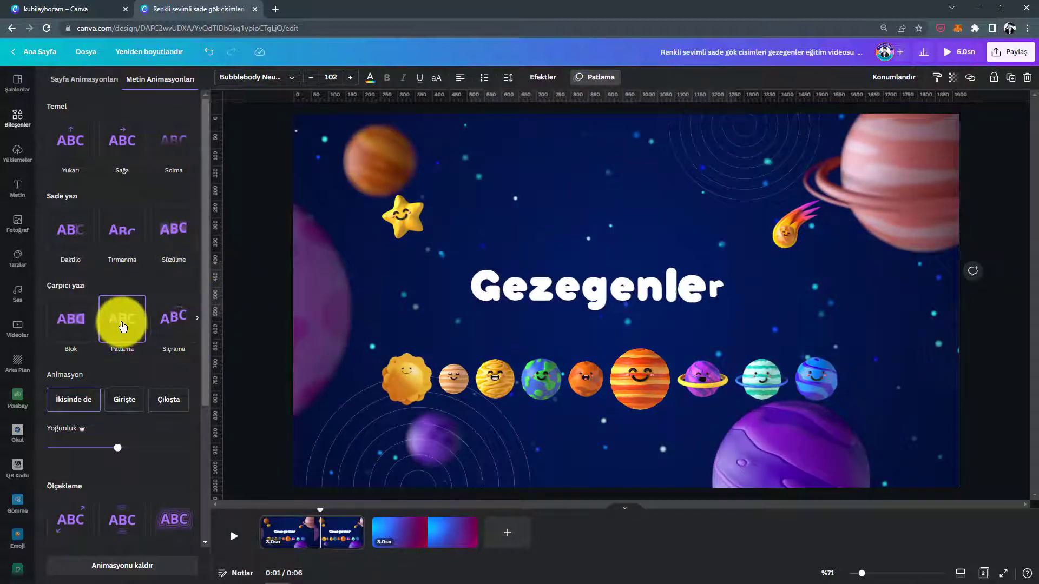
{"action": "left_click", "coordinate": [70, 398]}
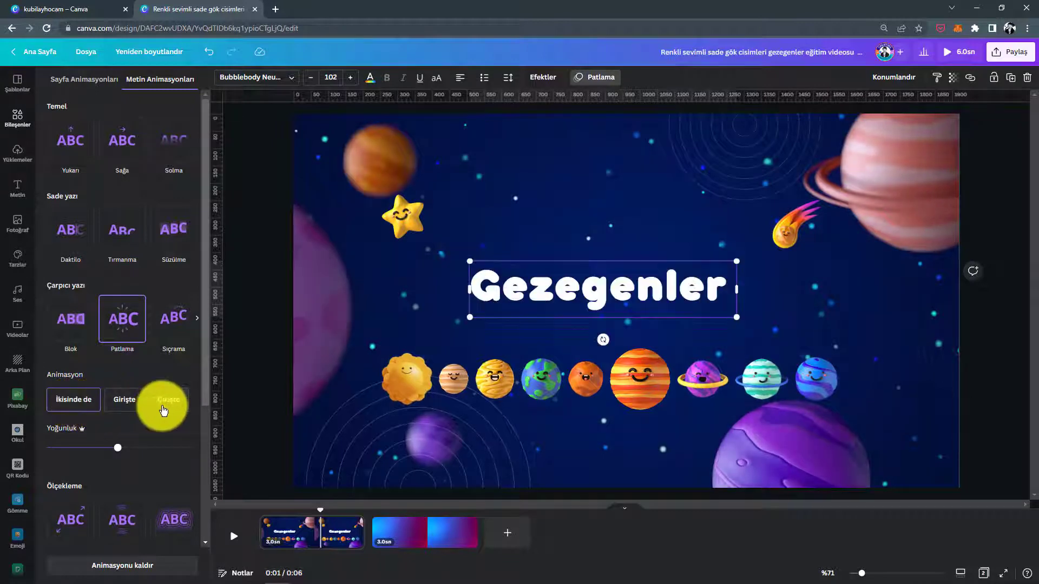
{"action": "left_click", "coordinate": [133, 403]}
{"action": "left_click", "coordinate": [72, 400]}
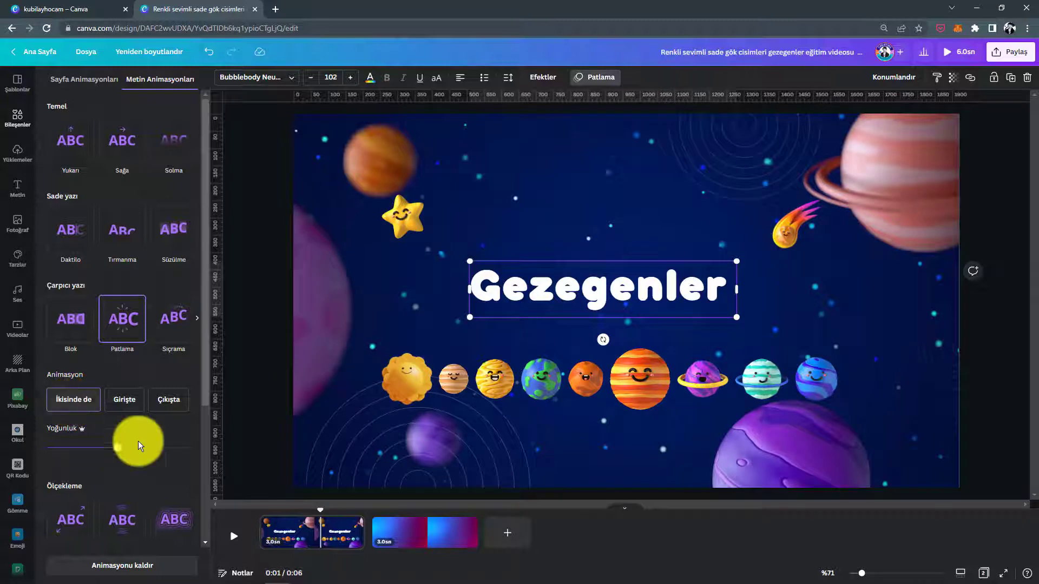
{"action": "left_click_drag", "start_coordinate": [112, 453], "coordinate": [93, 453]}
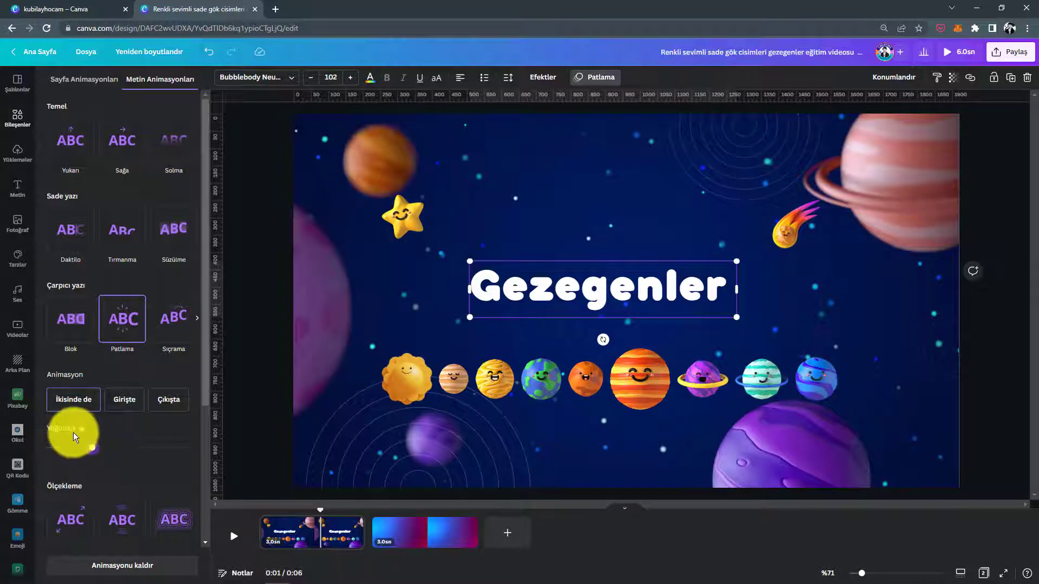
Select all the elements on the first page and copy them, including the title, planets, star, comet and rings
{"action": "left_click", "coordinate": [127, 325]}
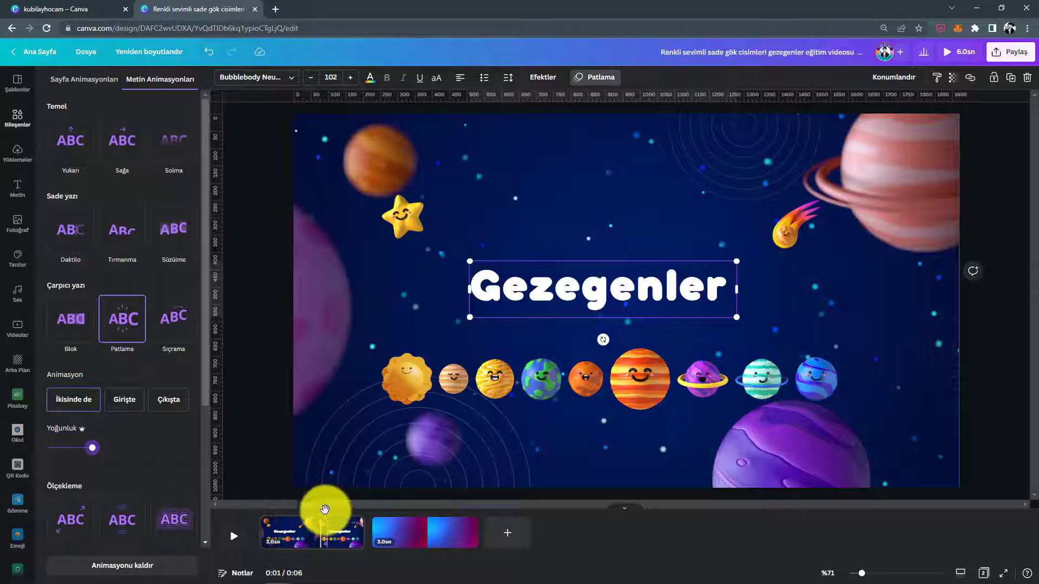
{"action": "left_click", "coordinate": [256, 517]}
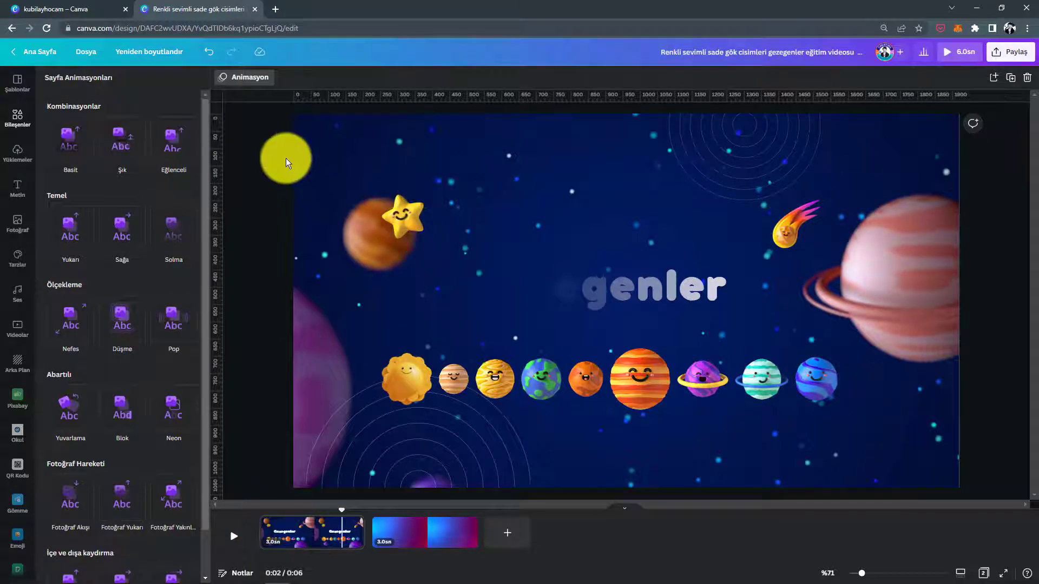
{"action": "left_click", "coordinate": [449, 145]}
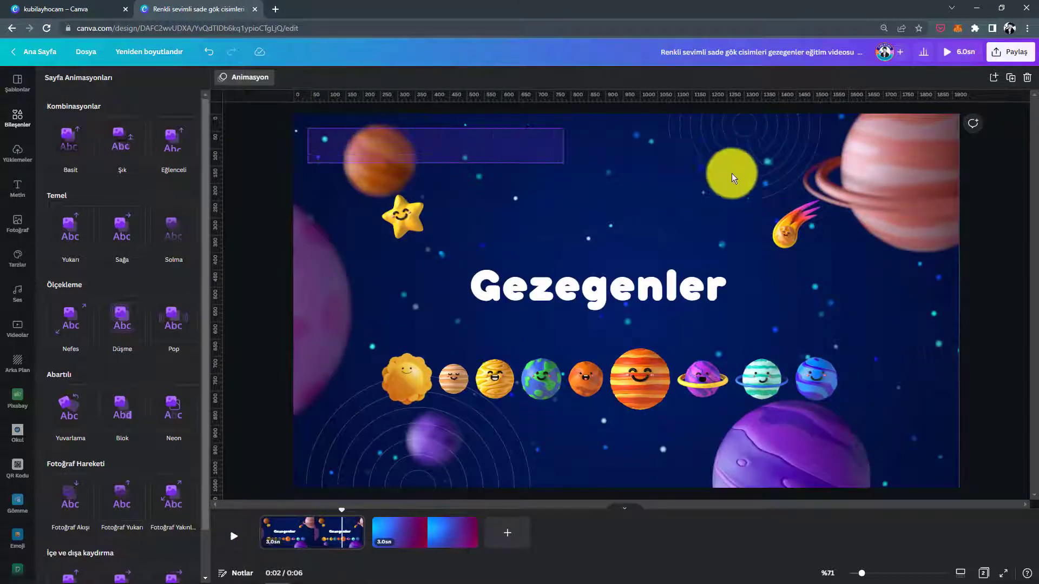
{"action": "left_click_drag", "start_coordinate": [732, 173], "coordinate": [953, 484]}
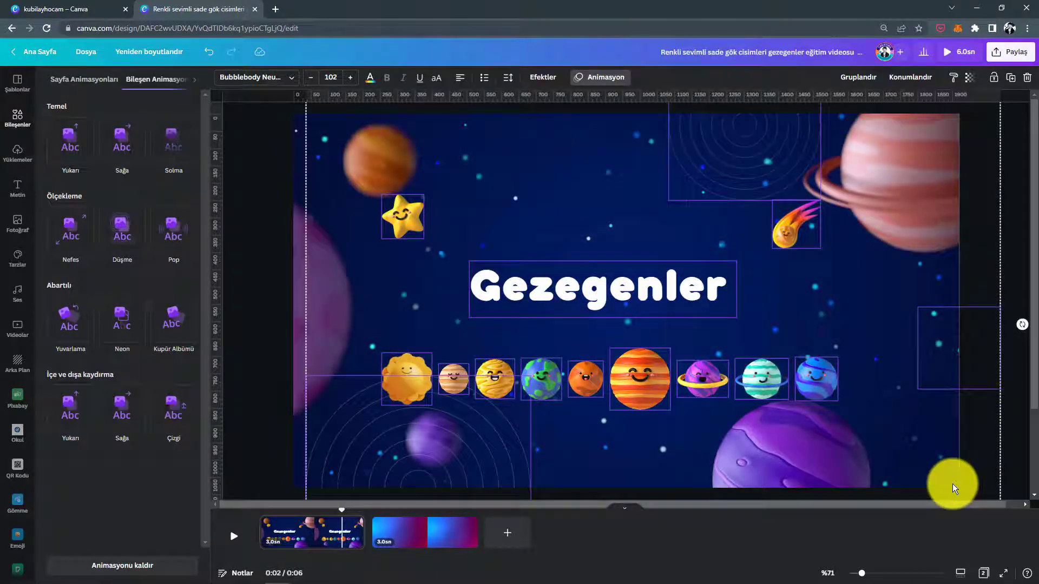
Shorten the gradient page to 2.0 seconds and paste the copied title, planets, star, comet and rings onto it
{"action": "left_click", "coordinate": [419, 539]}
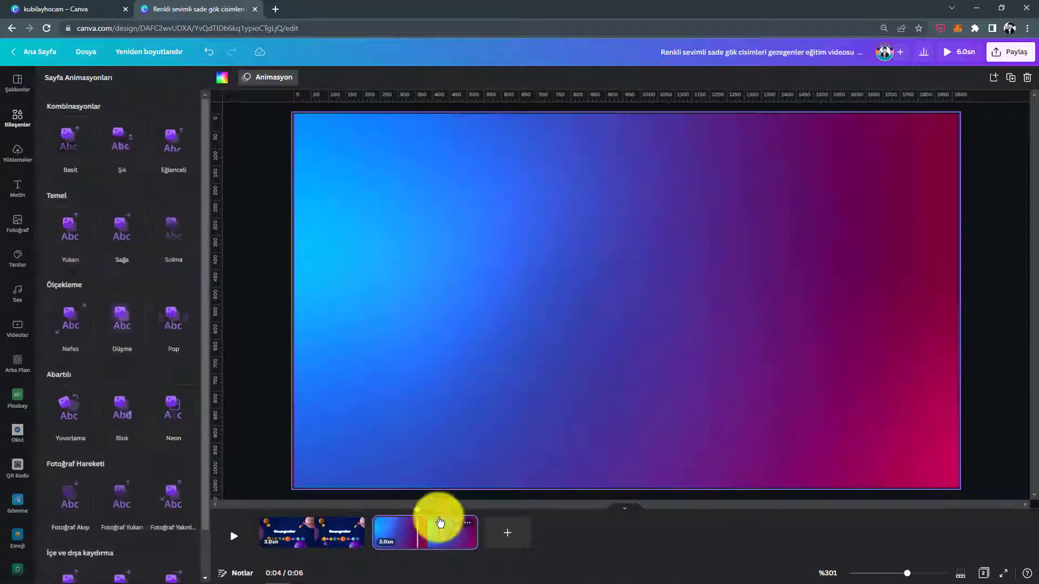
{"action": "left_click_drag", "start_coordinate": [476, 538], "coordinate": [437, 535]}
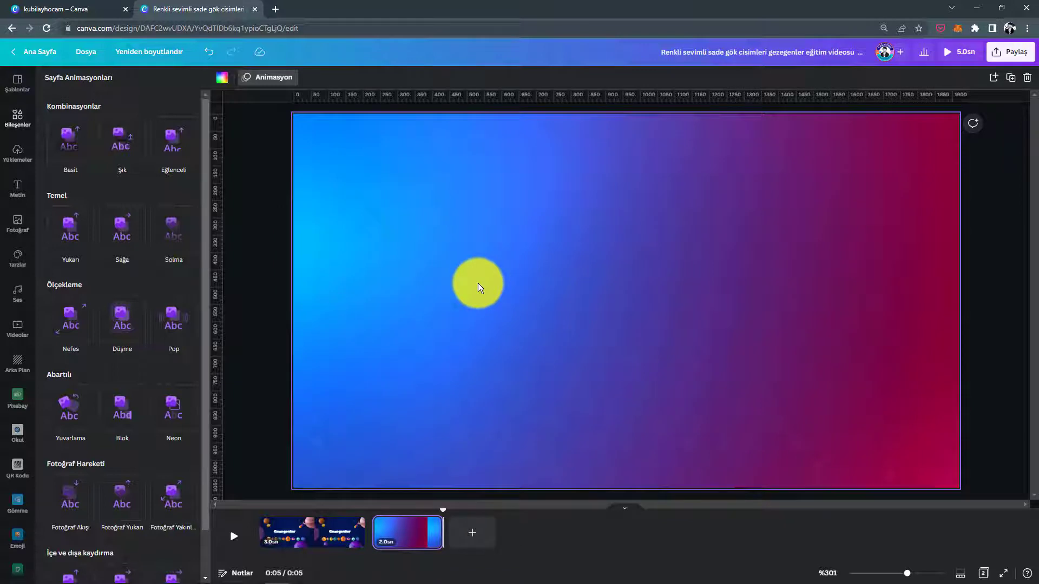
{"action": "left_click", "coordinate": [478, 283]}
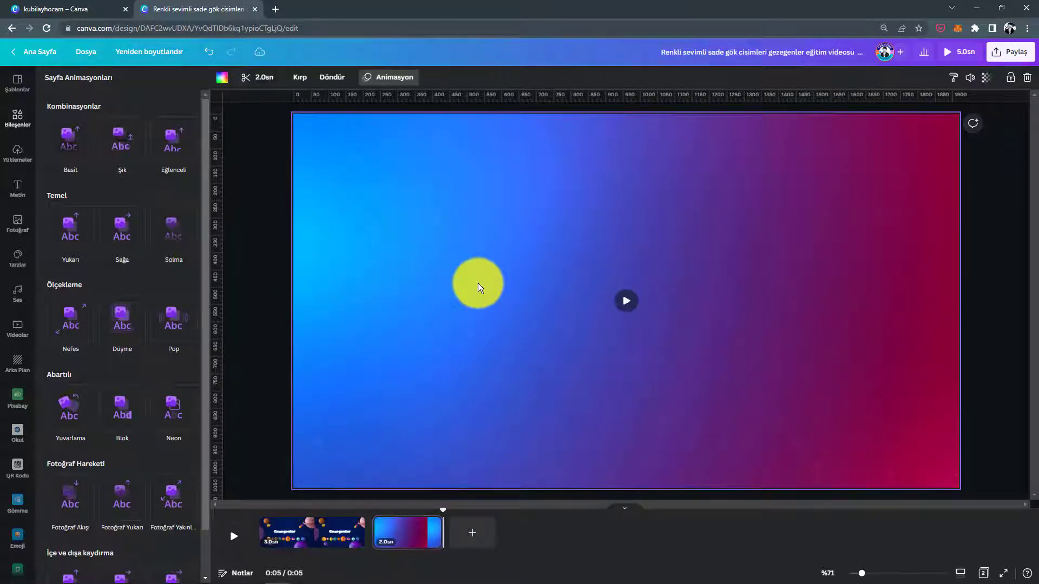
{"action": "key", "text": "ctrl+v"}
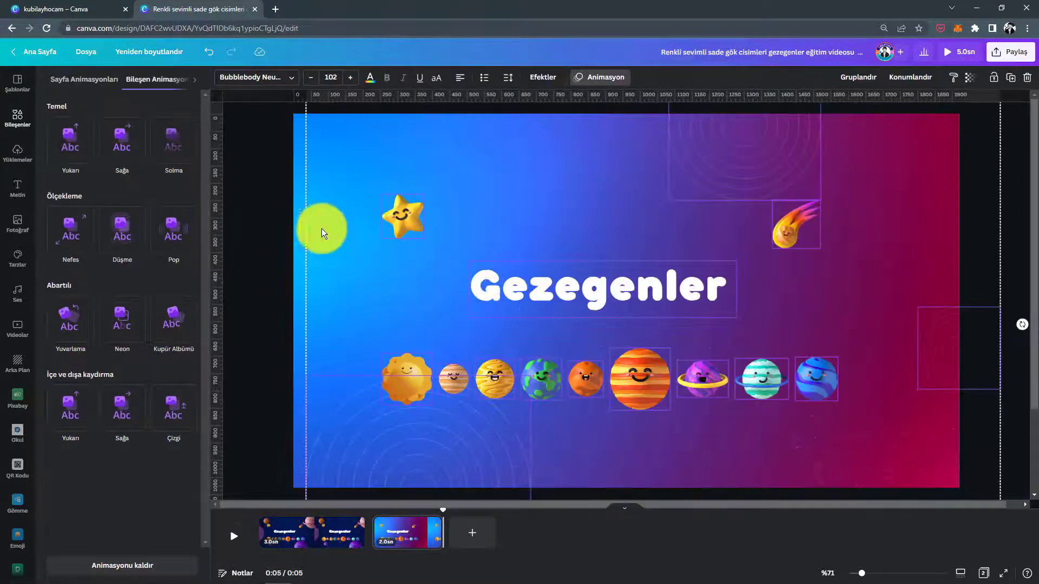
{"action": "left_click", "coordinate": [300, 228]}
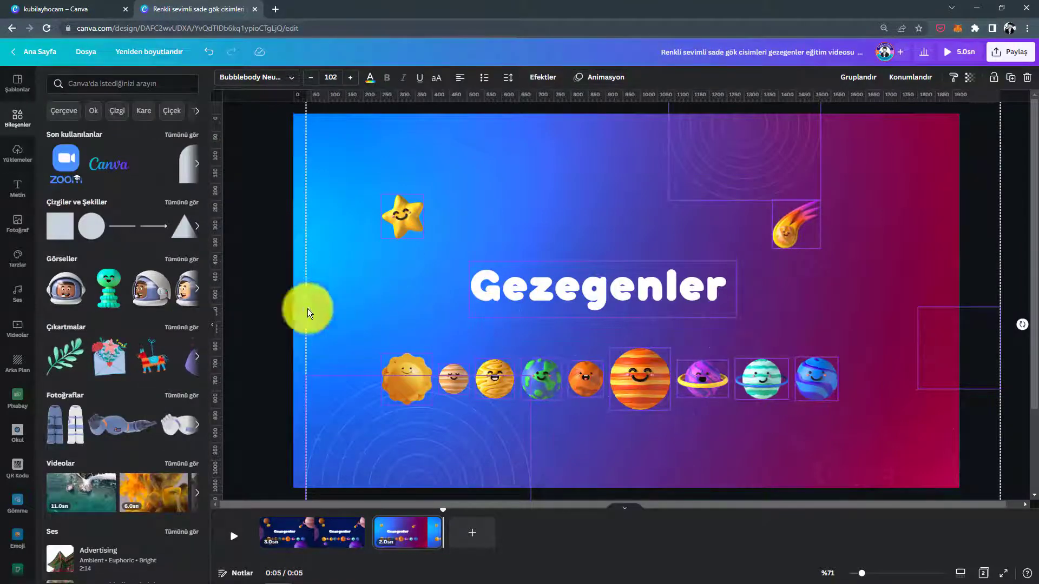
{"action": "left_click", "coordinate": [1011, 243]}
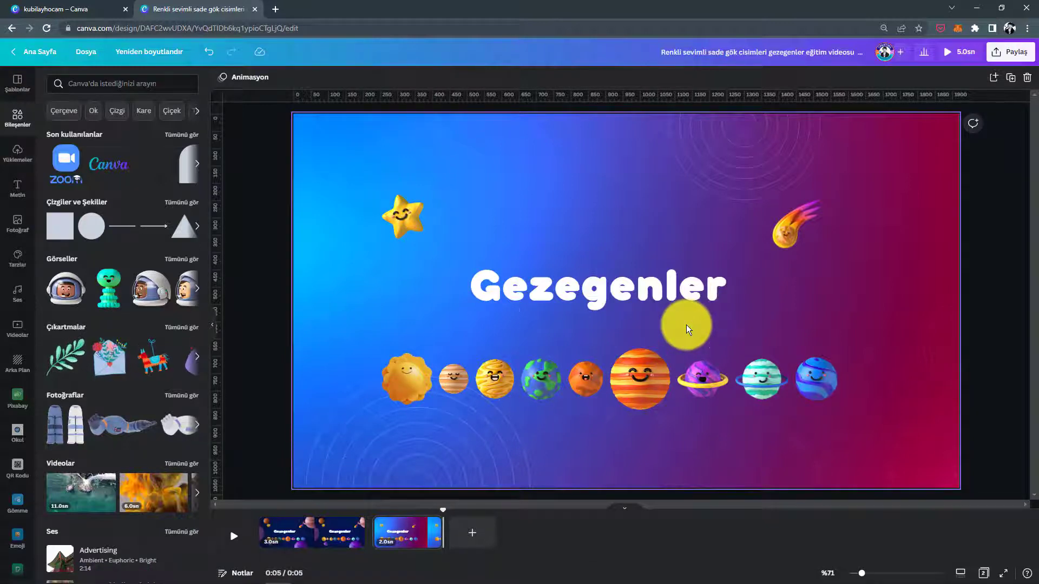
Shrink the "Gezegenler" title on the gradient page to about size 65.1 and place it on the right, below the comet
{"action": "left_click", "coordinate": [683, 288]}
{"action": "left_click_drag", "start_coordinate": [739, 316], "coordinate": [641, 298]}
{"action": "left_click_drag", "start_coordinate": [589, 276], "coordinate": [803, 300]}
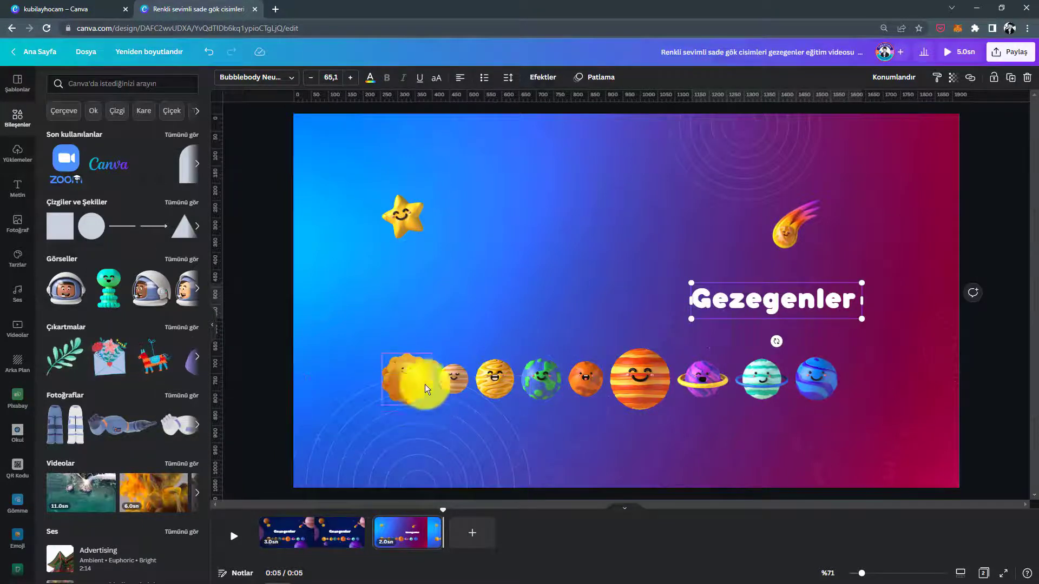
Duplicate the 2-second gradient page eight times
{"action": "left_click", "coordinate": [414, 541]}
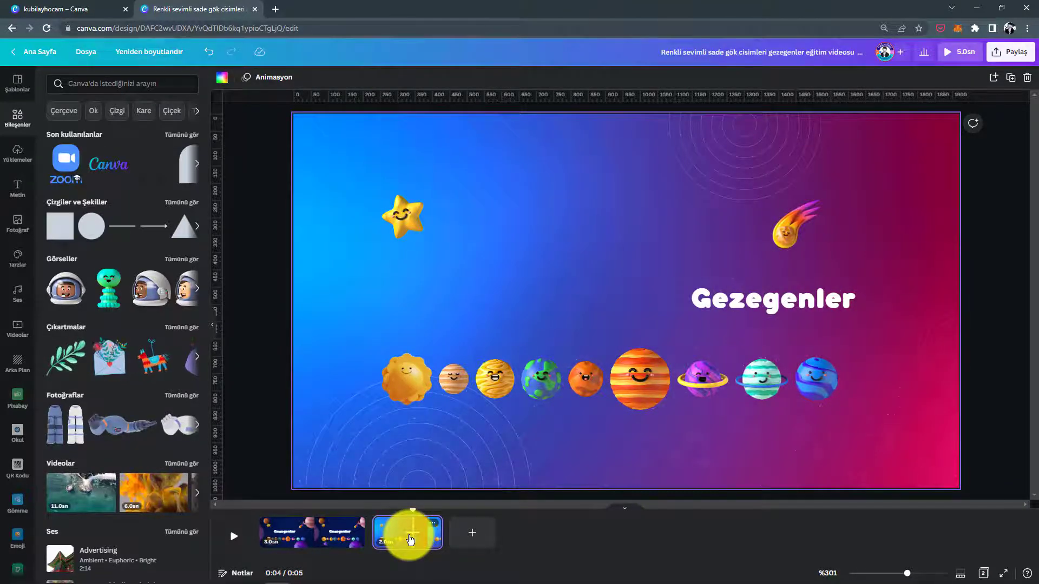
{"action": "key", "text": "ctrl+d"}
{"action": "key", "text": "ctrl+d"}
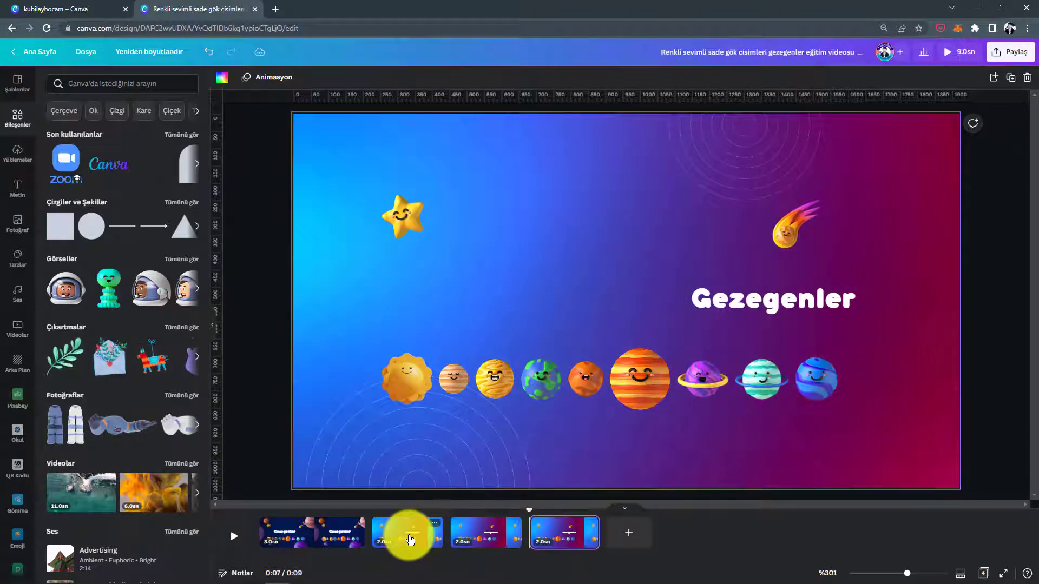
{"action": "key", "text": "ctrl+d"}
{"action": "key", "text": "ctrl+d"}
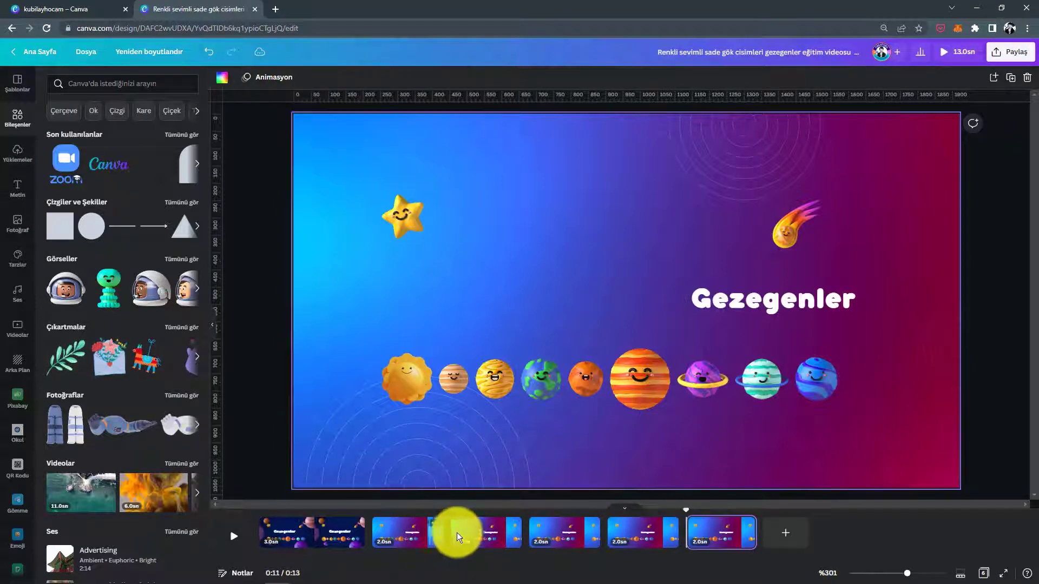
{"action": "key", "text": "ctrl+d"}
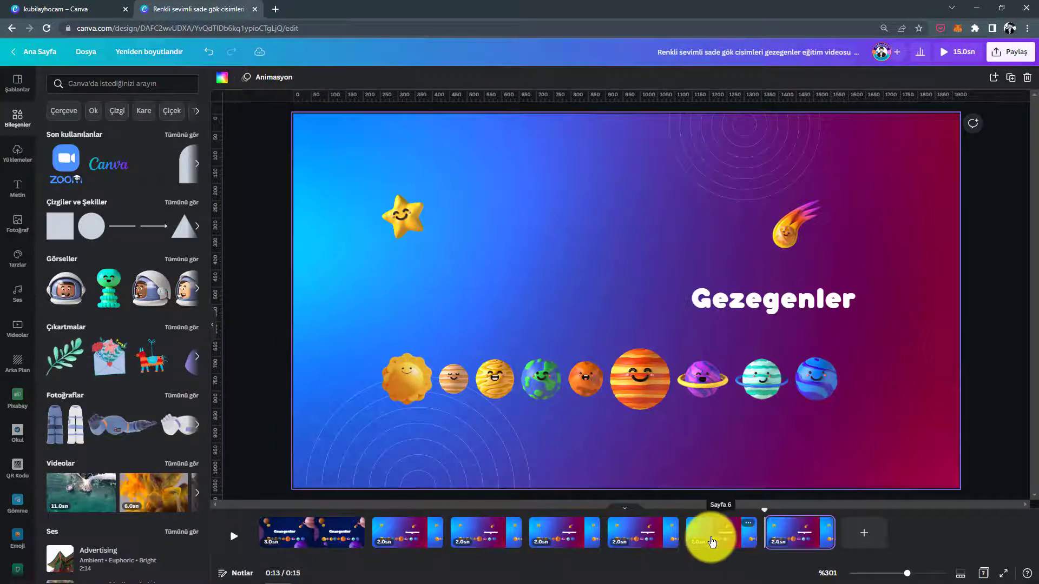
{"action": "key", "text": "ctrl+d"}
{"action": "key", "text": "ctrl+d"}
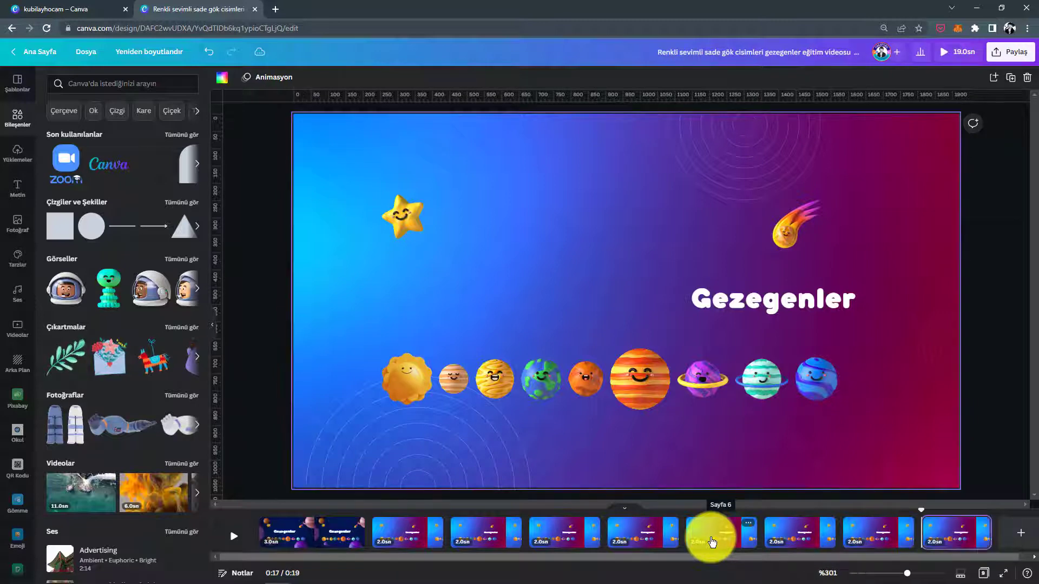
{"action": "key", "text": "ctrl+d"}
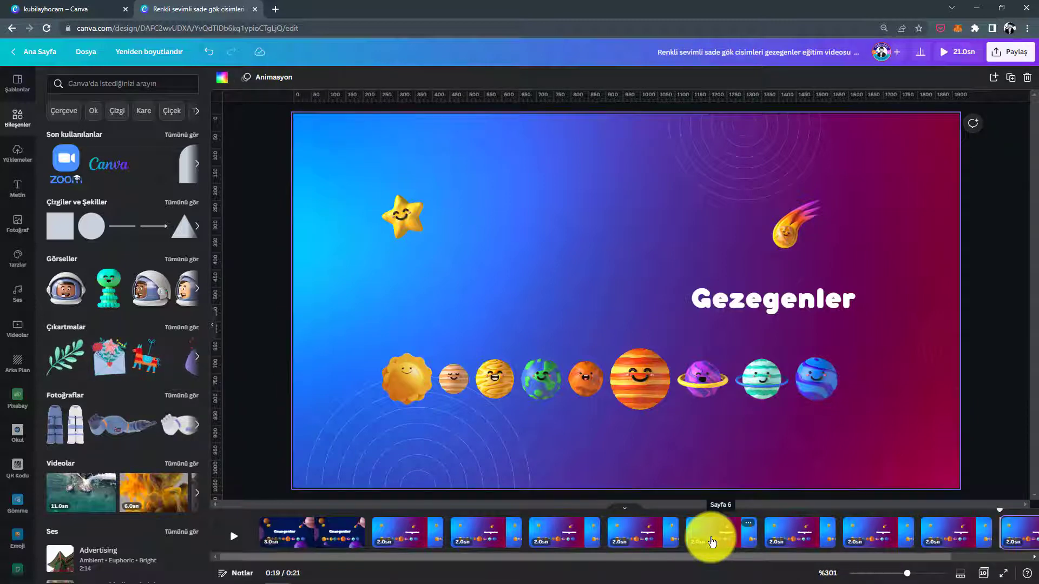
Duplicate the opening "Gezegenler" page and move the copy to the end of the video
{"action": "left_click", "coordinate": [328, 535]}
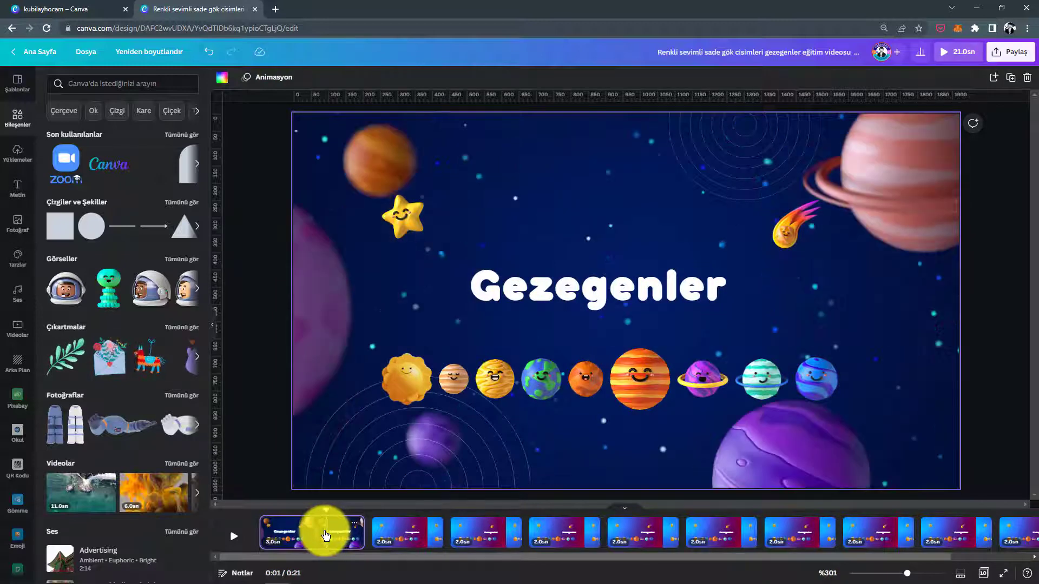
{"action": "key", "text": "ctrl+d"}
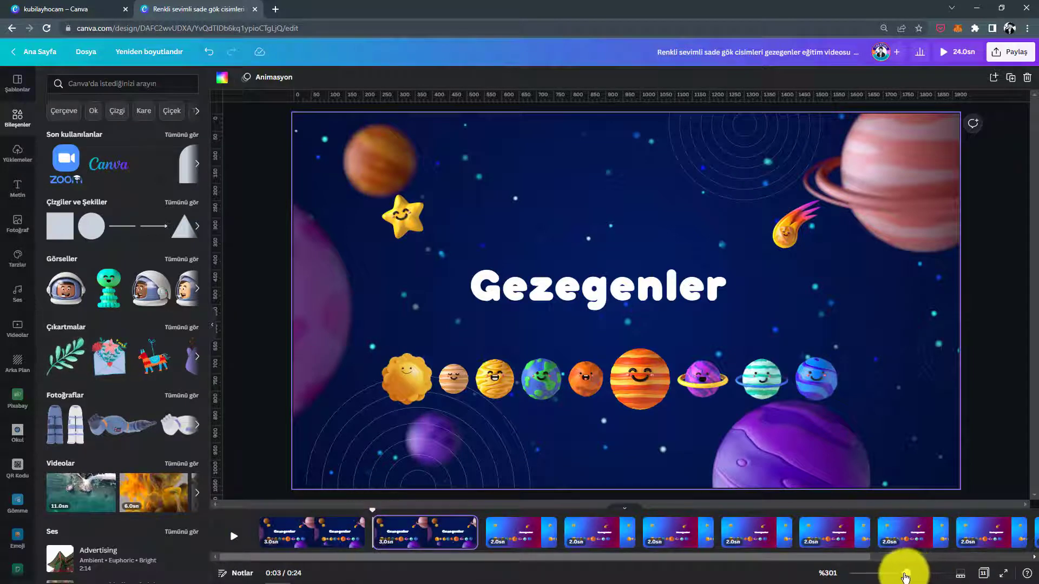
{"action": "left_click_drag", "start_coordinate": [893, 577], "coordinate": [887, 577]}
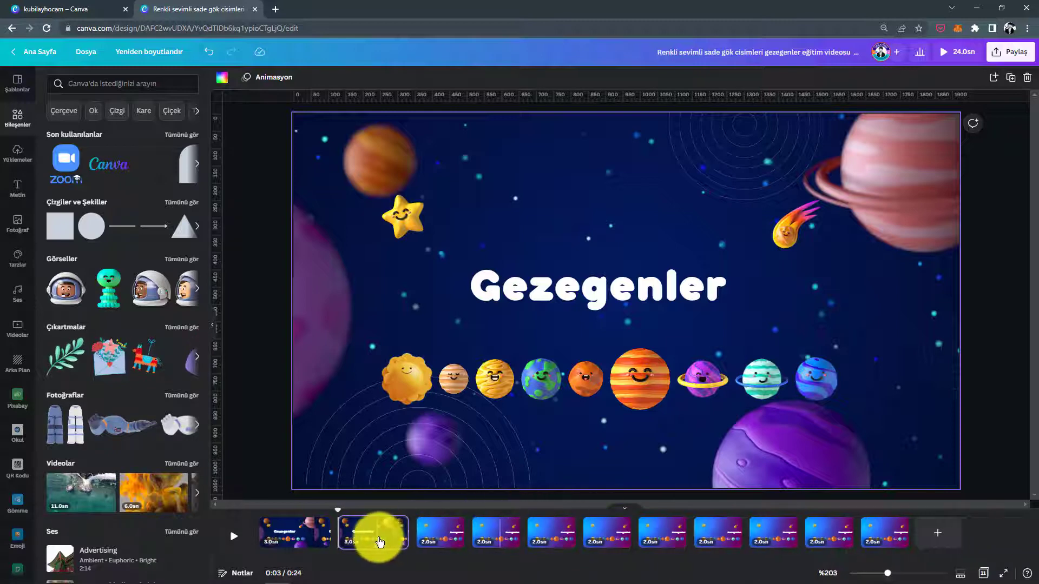
{"action": "left_click_drag", "start_coordinate": [634, 533], "coordinate": [895, 535]}
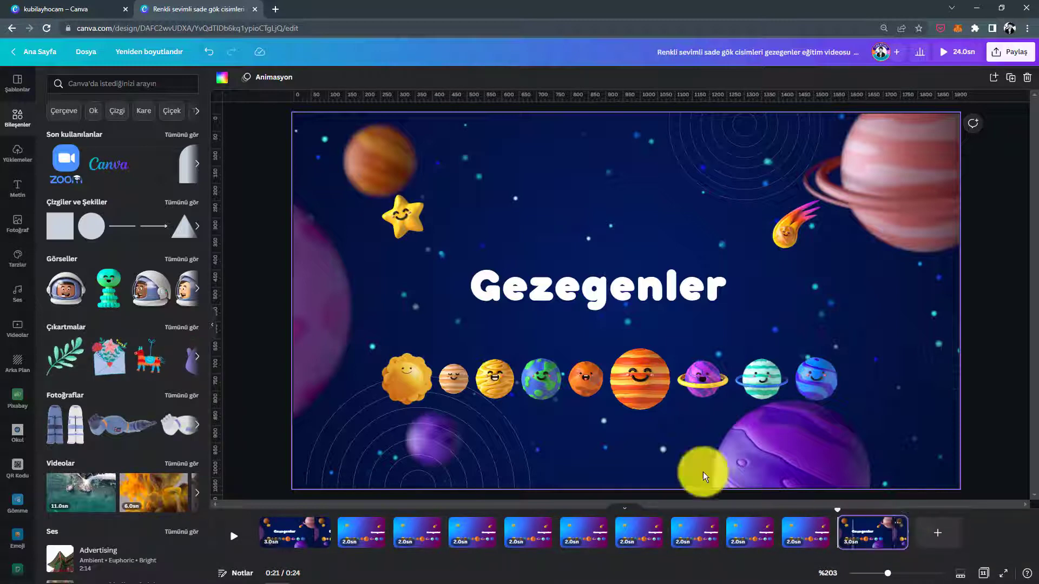
Return to the start of the video and add the "Don't Wake The Trolls" music track
{"action": "left_click_drag", "start_coordinate": [837, 510], "coordinate": [227, 530]}
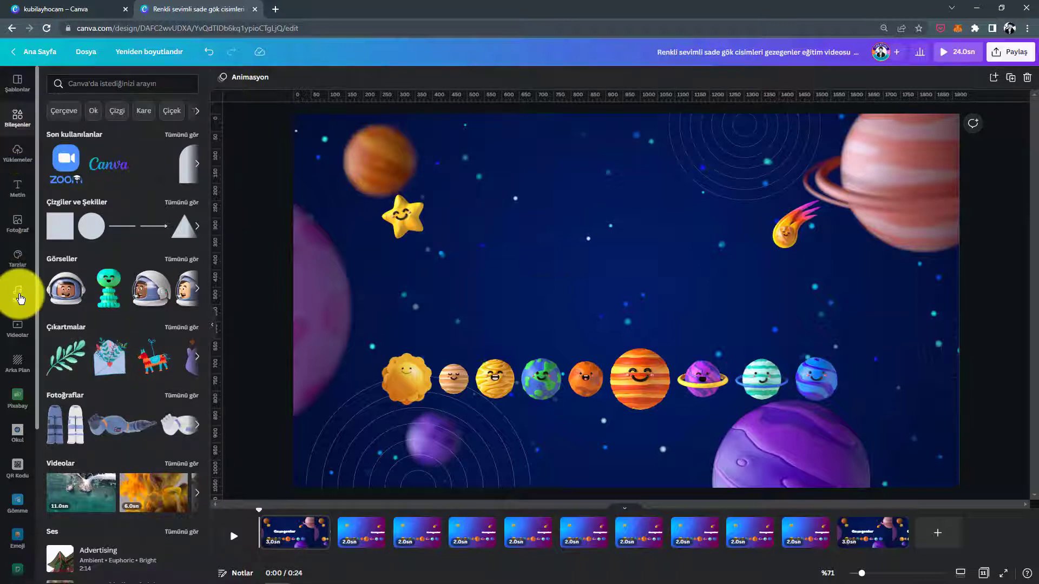
{"action": "left_click", "coordinate": [18, 295]}
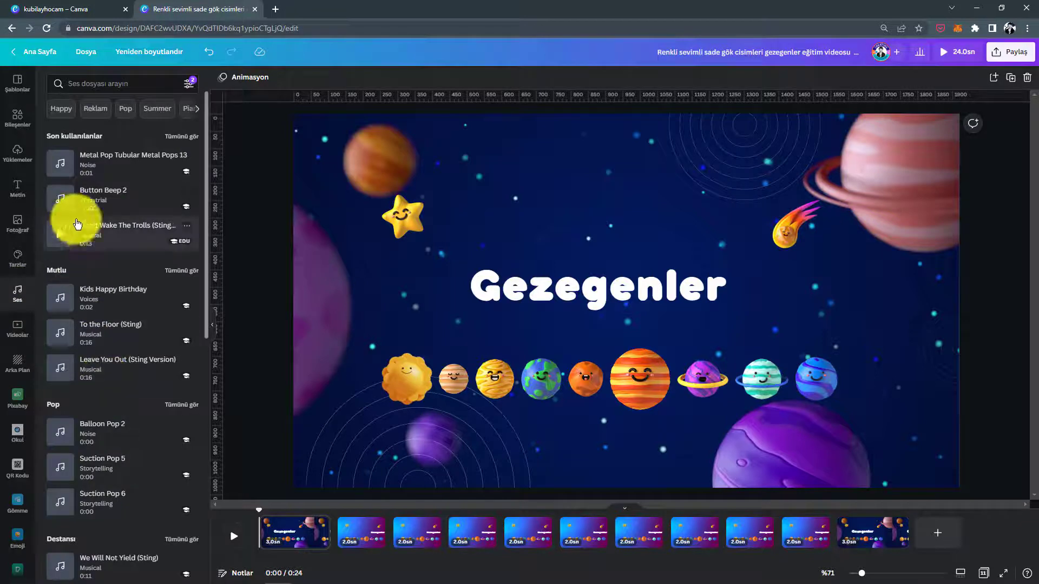
{"action": "mouse_move", "coordinate": [92, 238]}
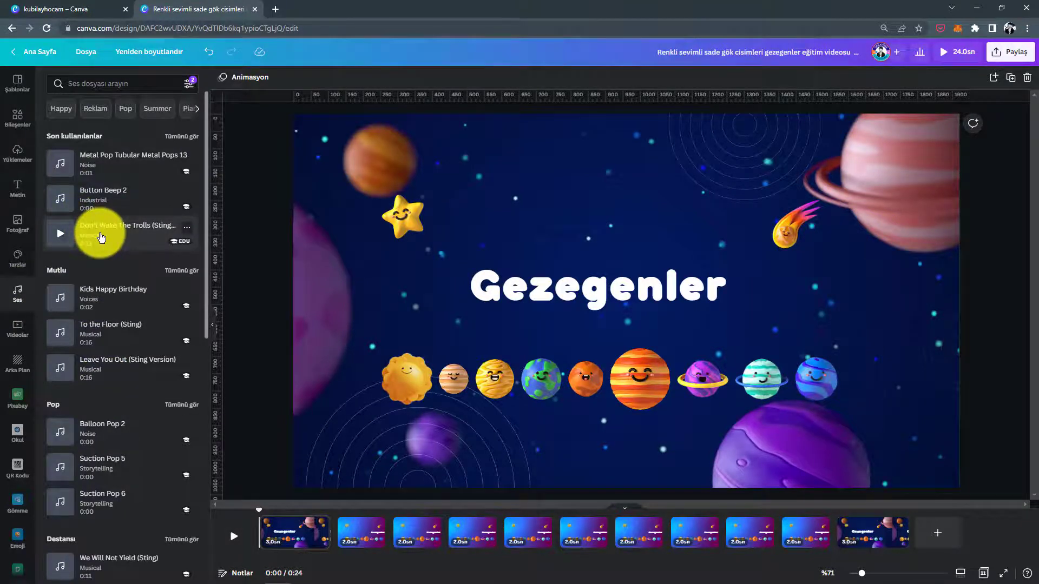
{"action": "left_click", "coordinate": [101, 238]}
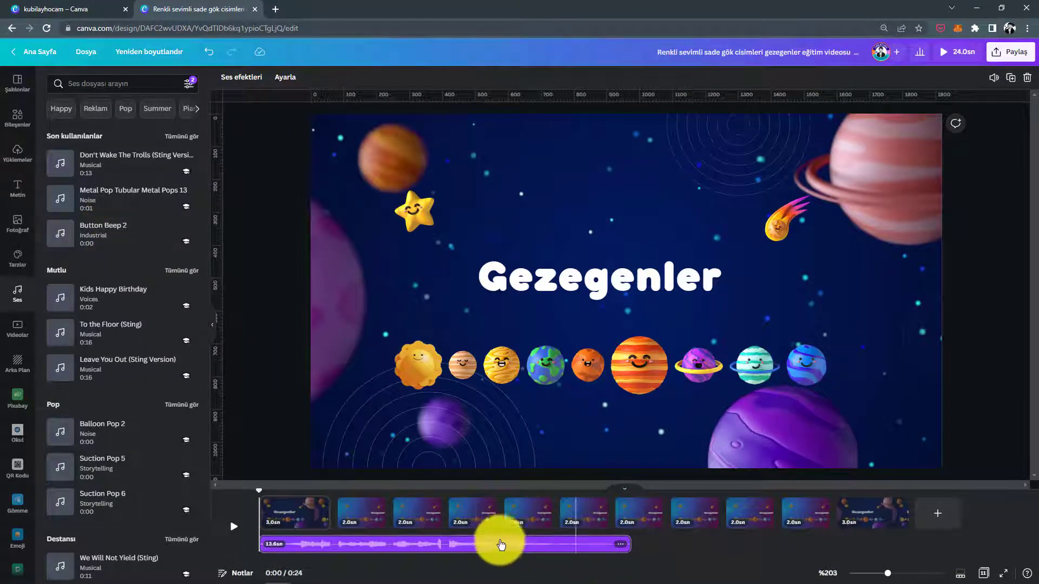
Duplicate the music track and shift the copy to start at about 10 seconds, so it covers the later pages
{"action": "left_click", "coordinate": [560, 543]}
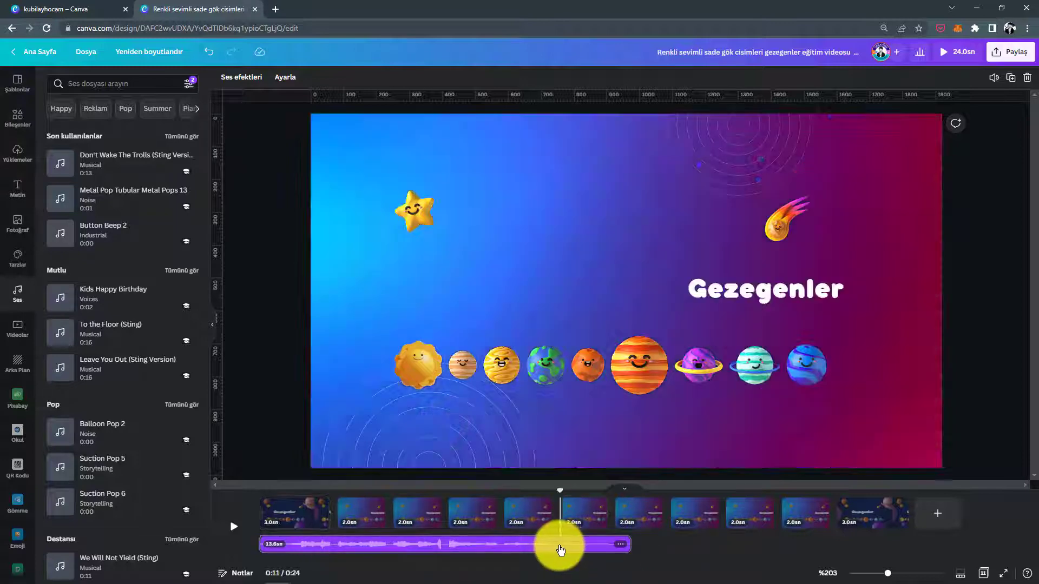
{"action": "right_click", "coordinate": [619, 548]}
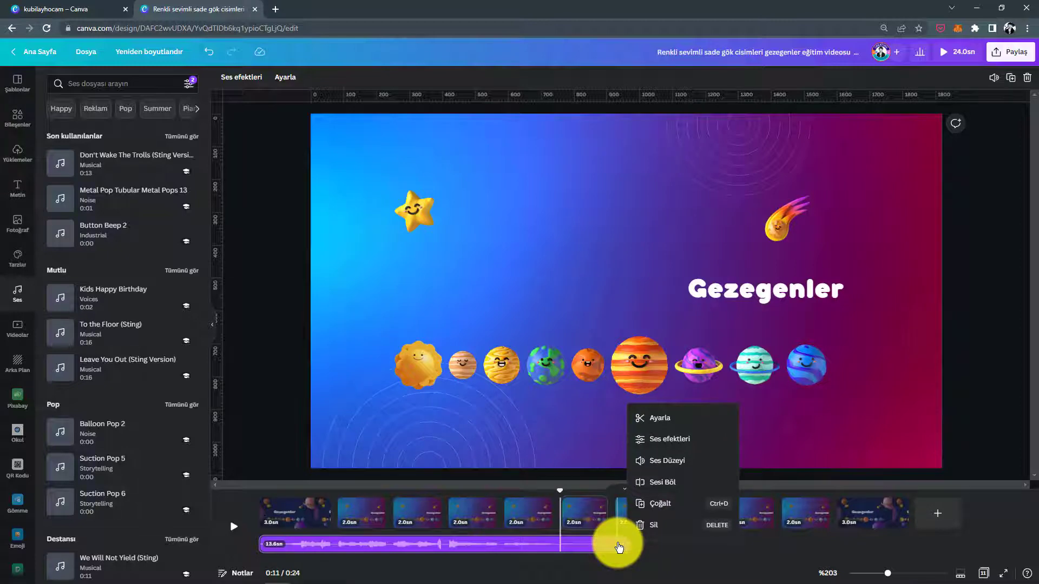
{"action": "left_click", "coordinate": [658, 512]}
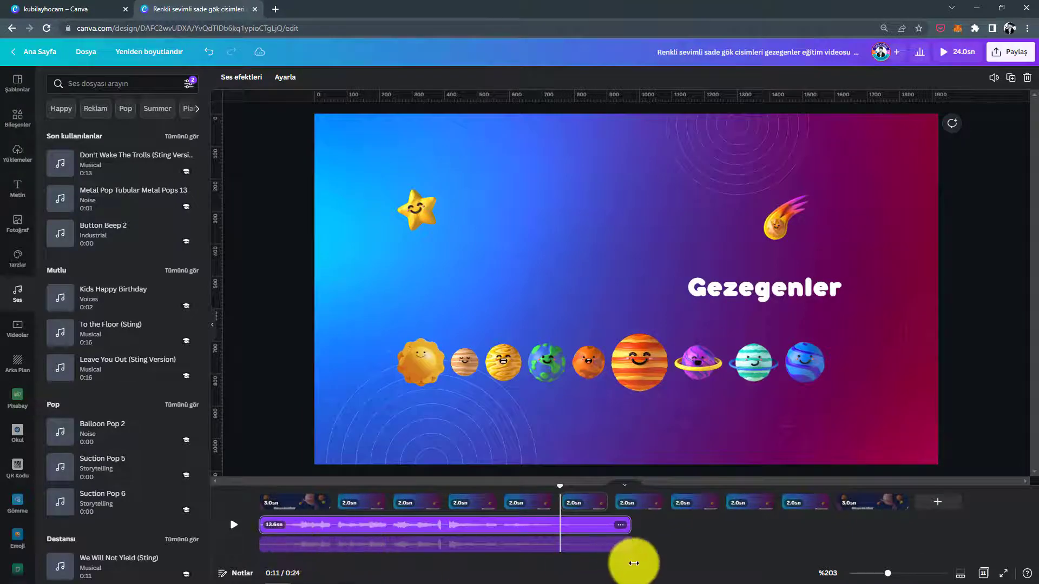
{"action": "left_click", "coordinate": [463, 547]}
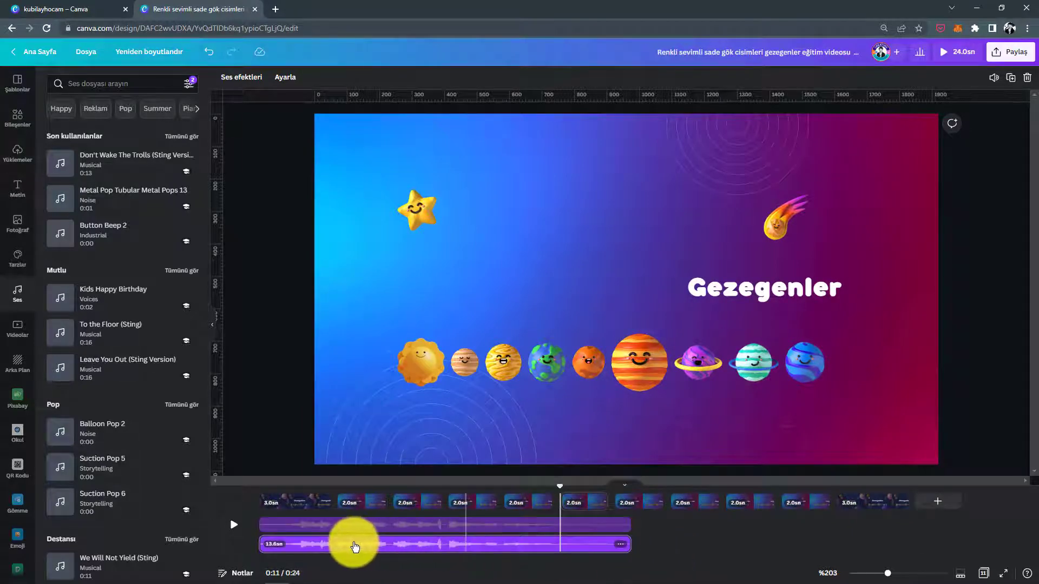
{"action": "left_click_drag", "start_coordinate": [355, 547], "coordinate": [655, 553]}
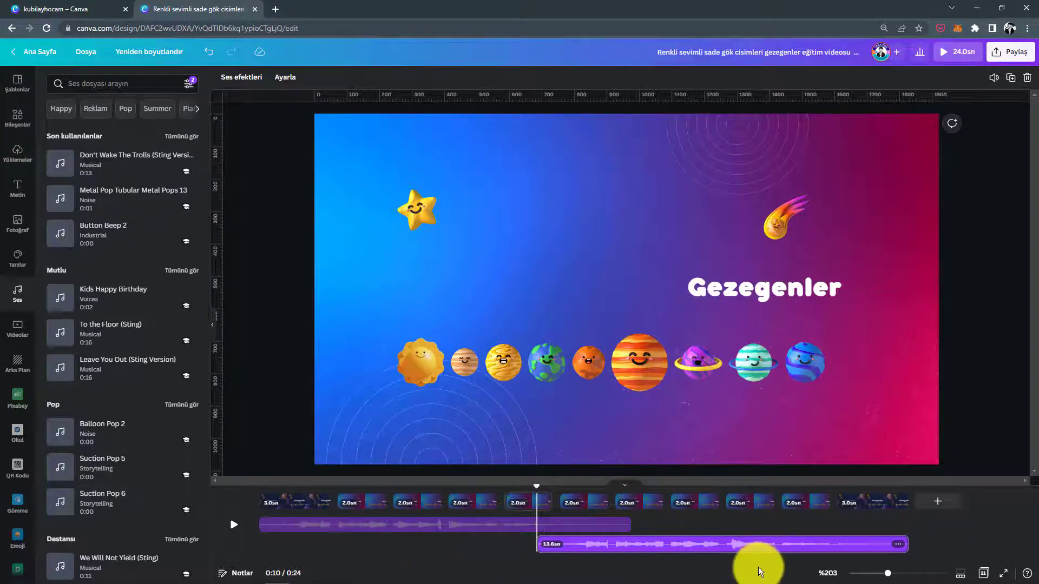
On the second page, enlarge the sun and move it to the upper middle of the page
{"action": "left_click", "coordinate": [367, 507]}
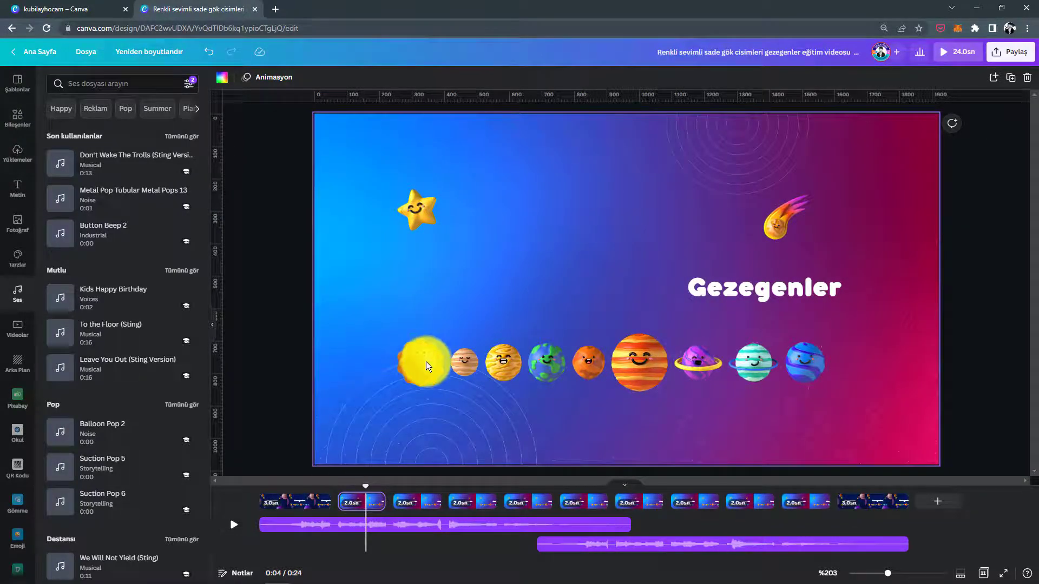
{"action": "left_click", "coordinate": [426, 362]}
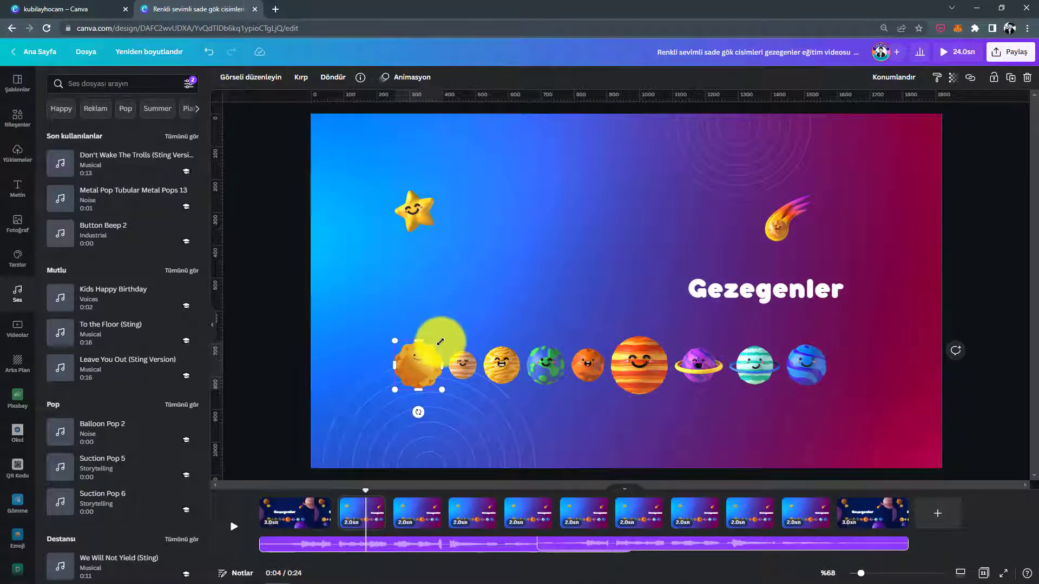
{"action": "left_click_drag", "start_coordinate": [442, 341], "coordinate": [542, 239]}
{"action": "left_click_drag", "start_coordinate": [479, 304], "coordinate": [591, 249]}
On the third page, enlarge the planet beside the sun in the upper middle and change the title text to "Merkür"
{"action": "left_click", "coordinate": [414, 517]}
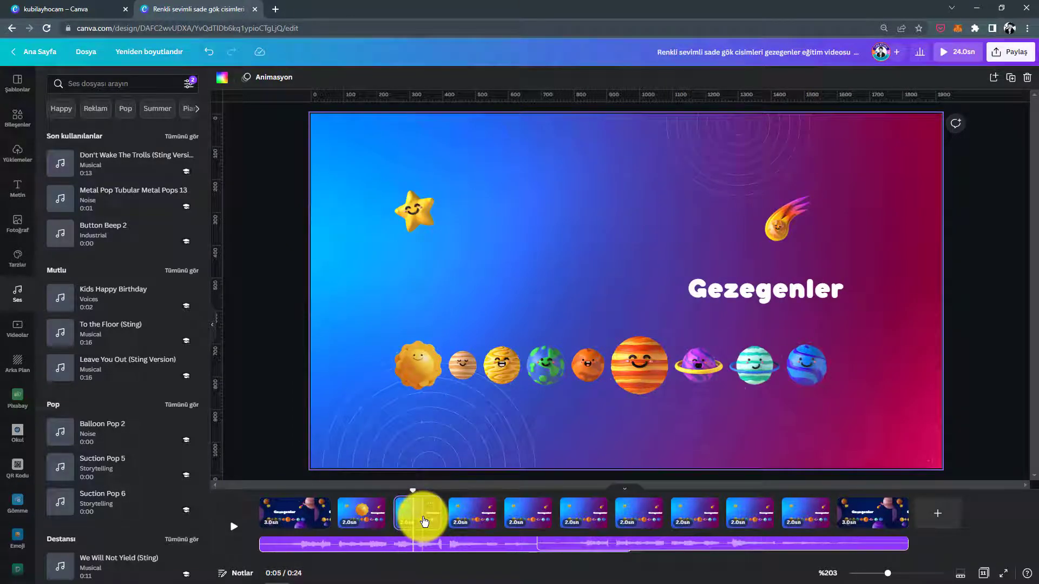
{"action": "left_click", "coordinate": [456, 367]}
{"action": "left_click_drag", "start_coordinate": [457, 367], "coordinate": [605, 262]}
{"action": "left_click", "coordinate": [782, 288]}
{"action": "left_click", "coordinate": [783, 289]}
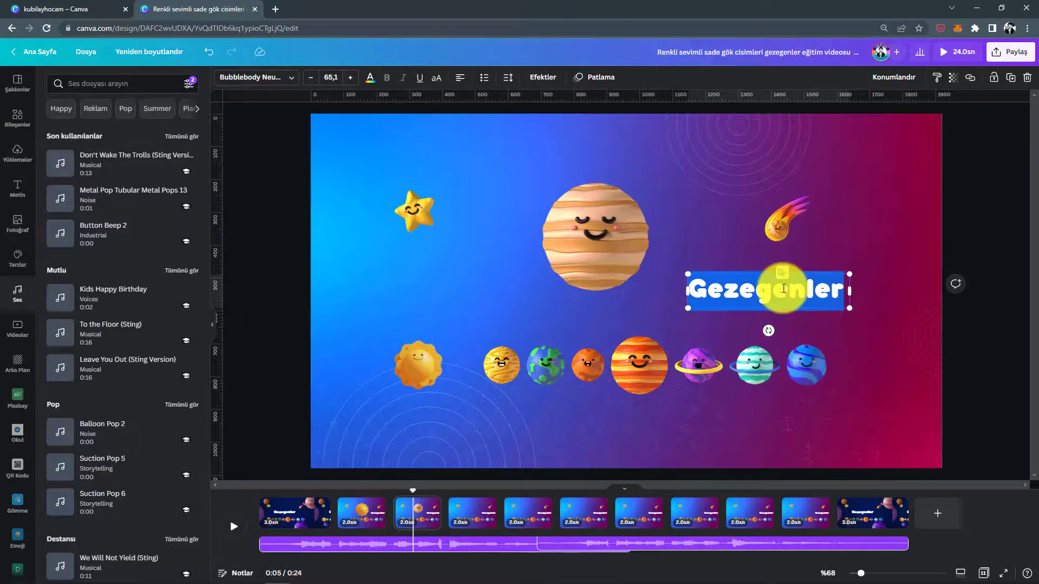
{"action": "type", "text": "Merkür"}
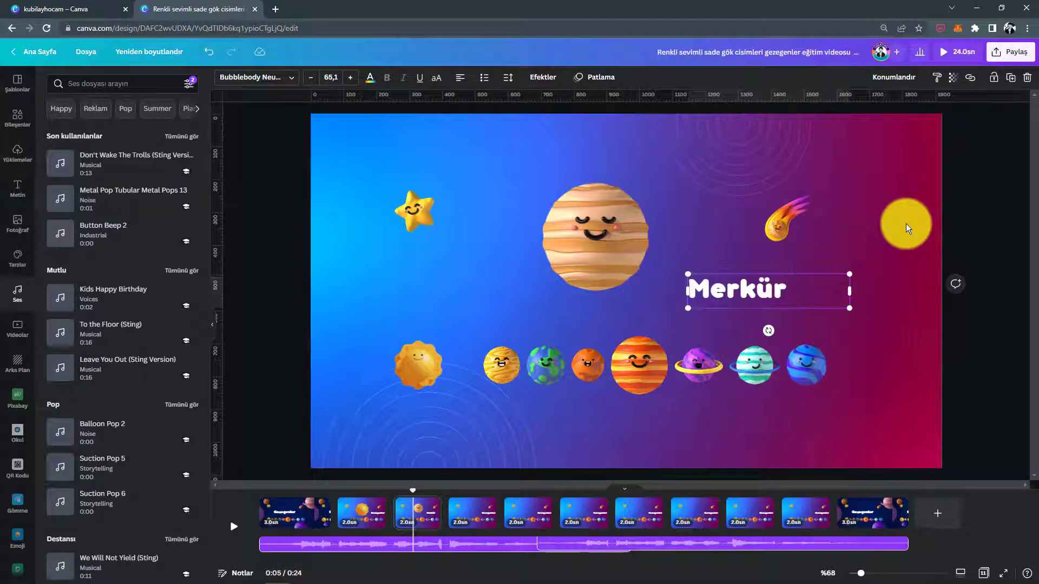
{"action": "left_click", "coordinate": [906, 223]}
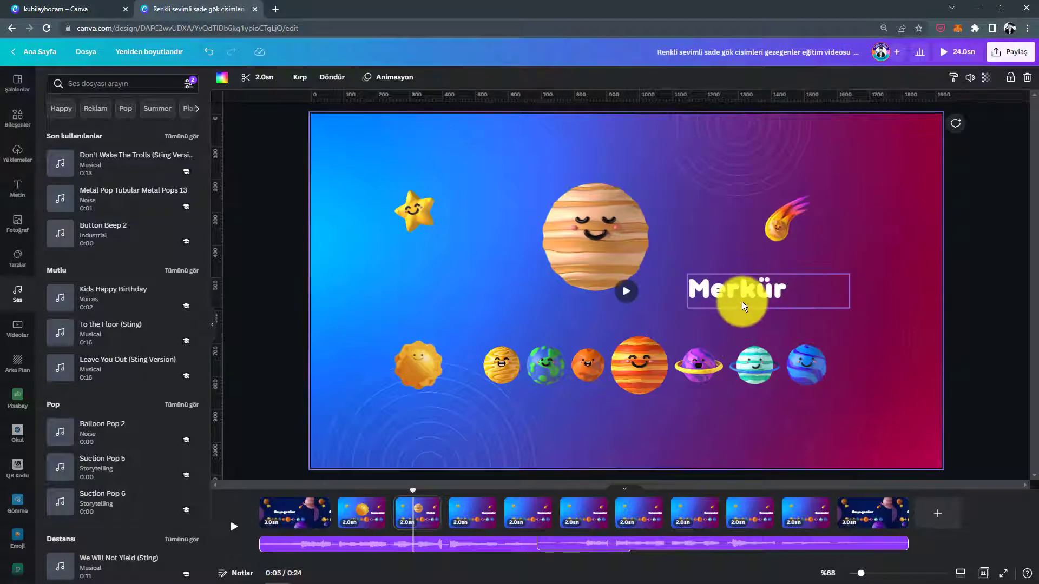
{"action": "left_click", "coordinate": [306, 359]}
{"action": "left_click", "coordinate": [751, 297]}
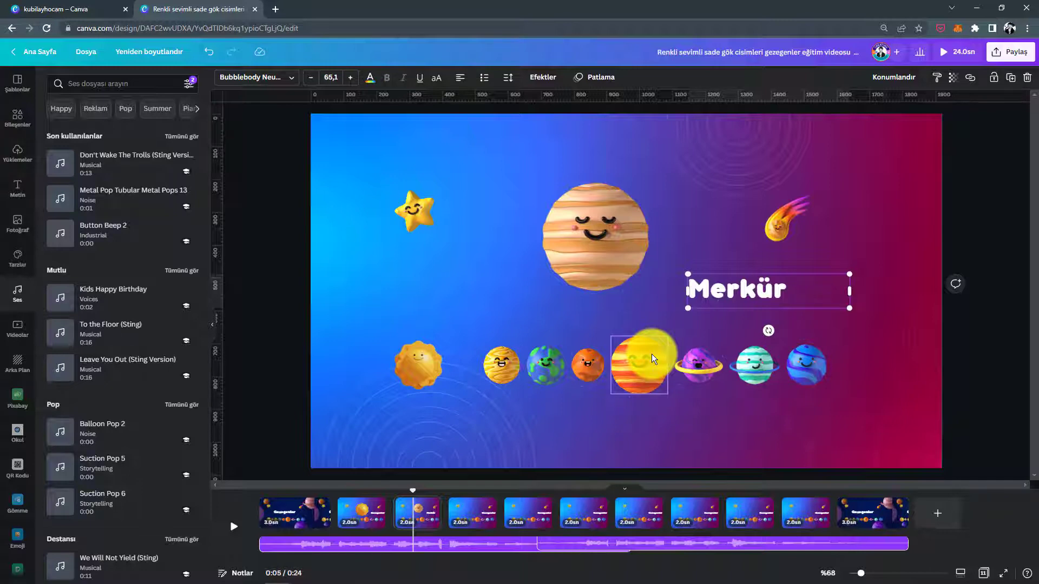
On the fourth page, enlarge the yellow striped planet in the upper middle and change the title text to "Venüs"
{"action": "left_click", "coordinate": [479, 523]}
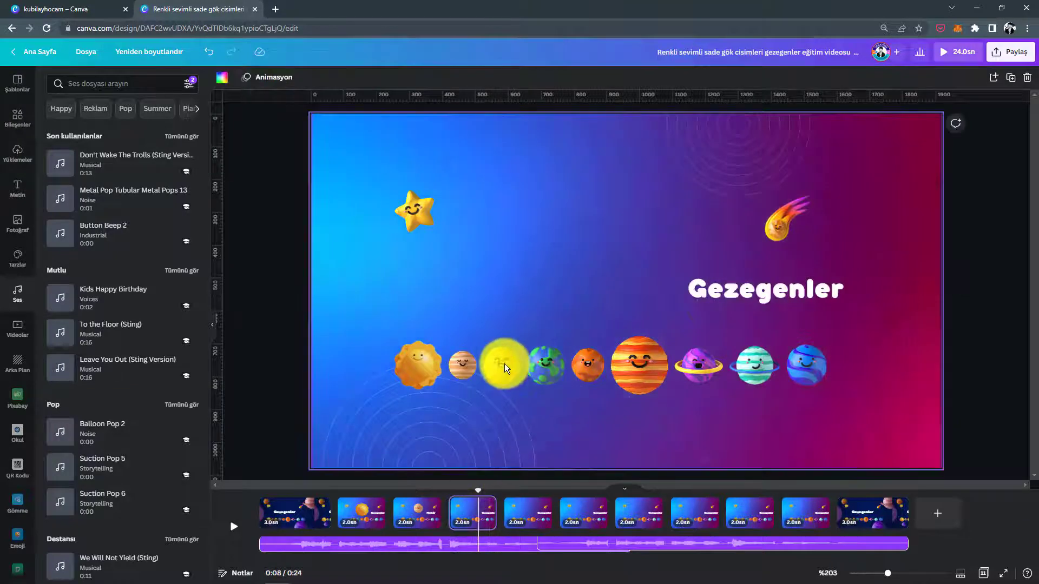
{"action": "left_click", "coordinate": [502, 366]}
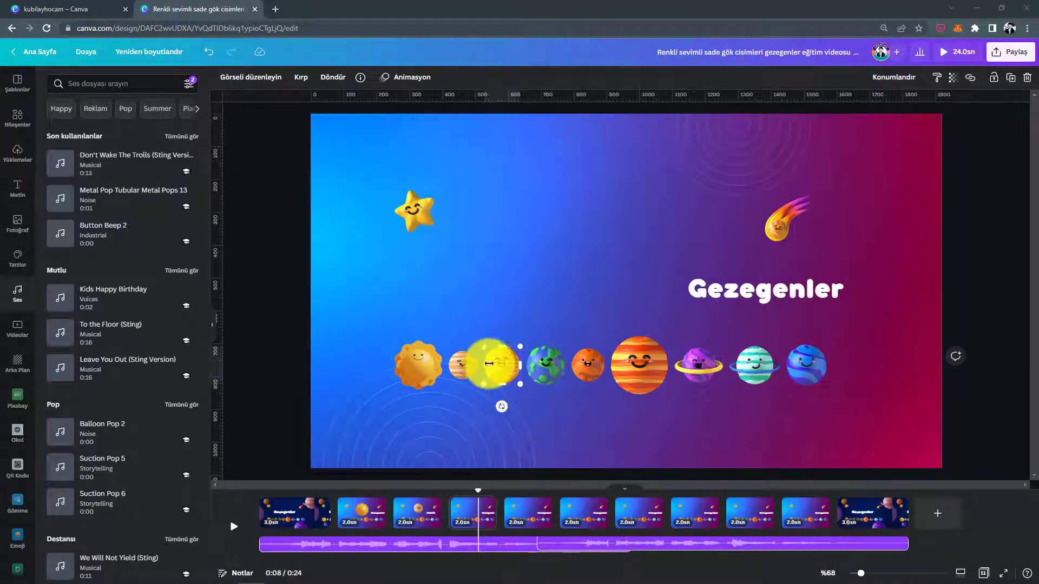
{"action": "left_click_drag", "start_coordinate": [503, 375], "coordinate": [598, 268]}
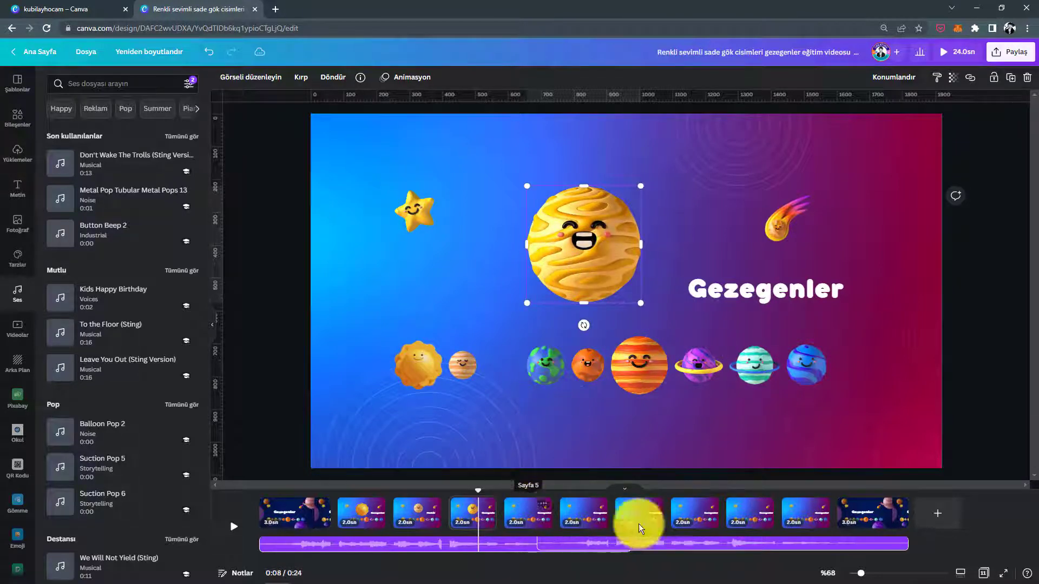
{"action": "double_click", "coordinate": [795, 292]}
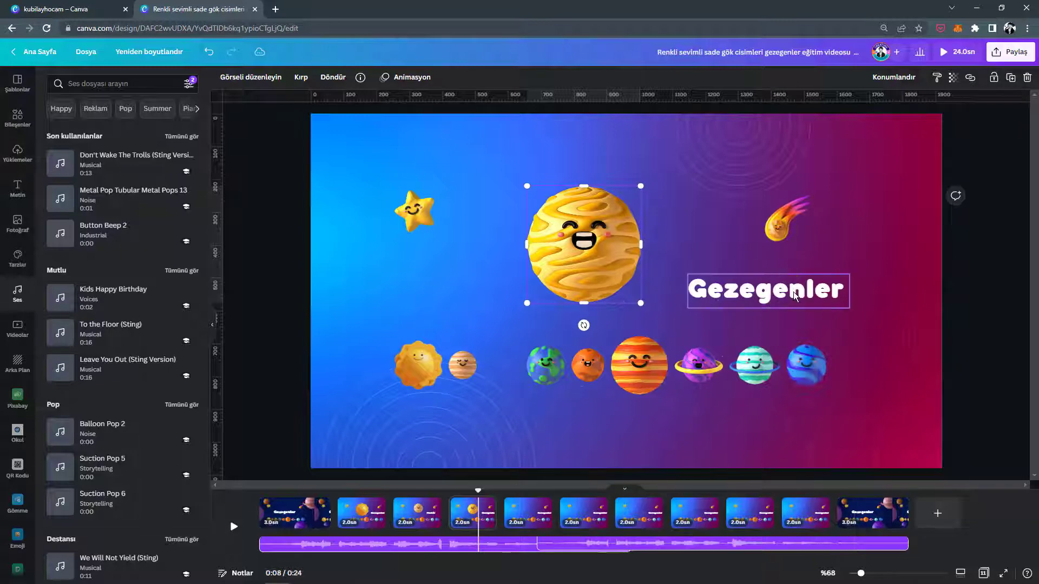
{"action": "type", "text": "Venüz"}
On the fifth page, enlarge the blue-green Earth in the upper middle and change the title text to "Dünya"
{"action": "left_click", "coordinate": [522, 512]}
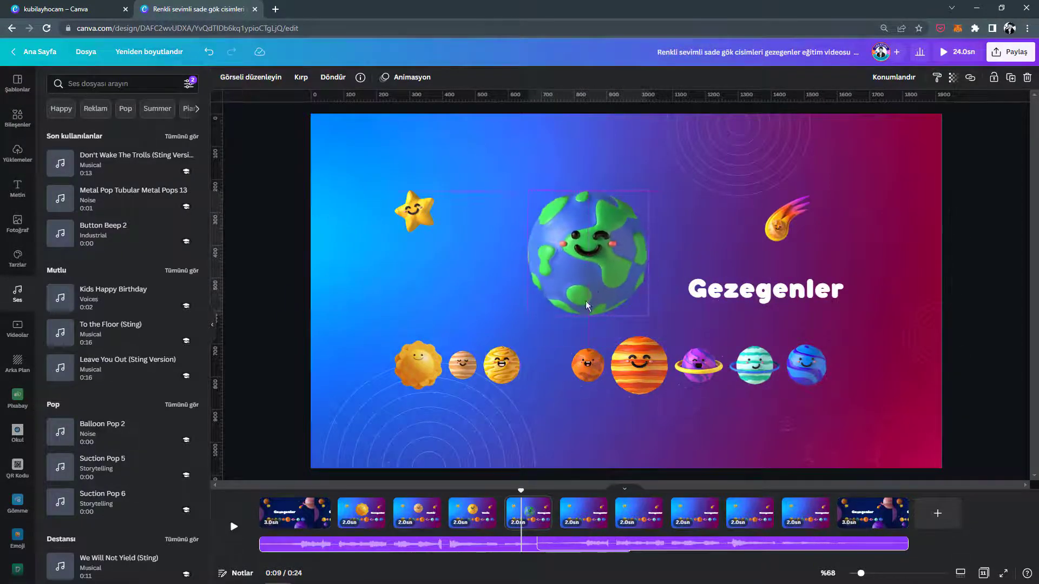
{"action": "double_click", "coordinate": [769, 294]}
{"action": "type", "text": "Dünya"}
On the sixth page, enlarge the small orange planet in the upper middle and change the title text to "Mars"
{"action": "left_click", "coordinate": [584, 512]}
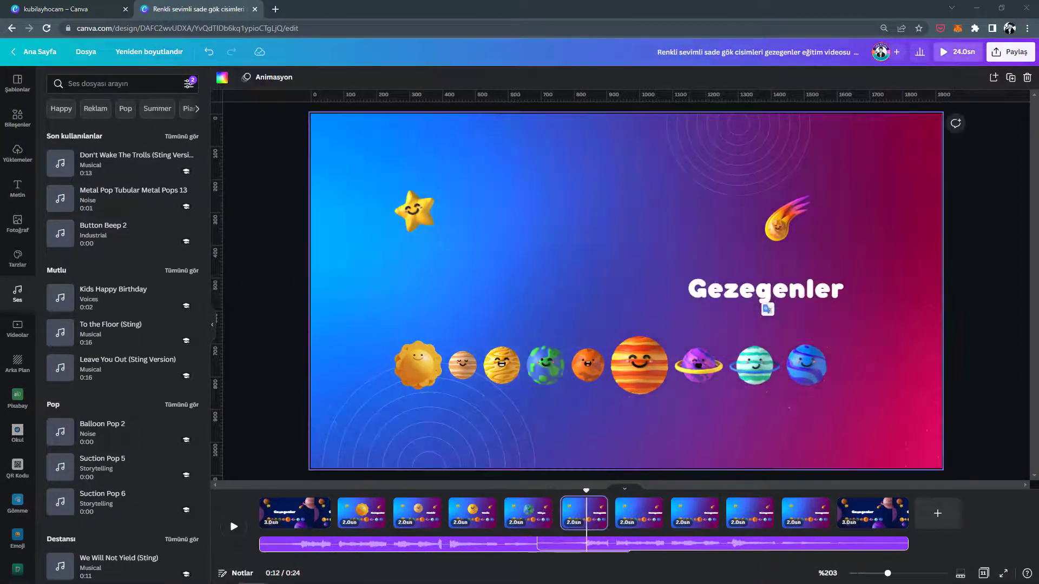
{"action": "left_click_drag", "start_coordinate": [593, 371], "coordinate": [578, 249]}
{"action": "double_click", "coordinate": [765, 289]}
{"action": "type", "text": "Mars"}
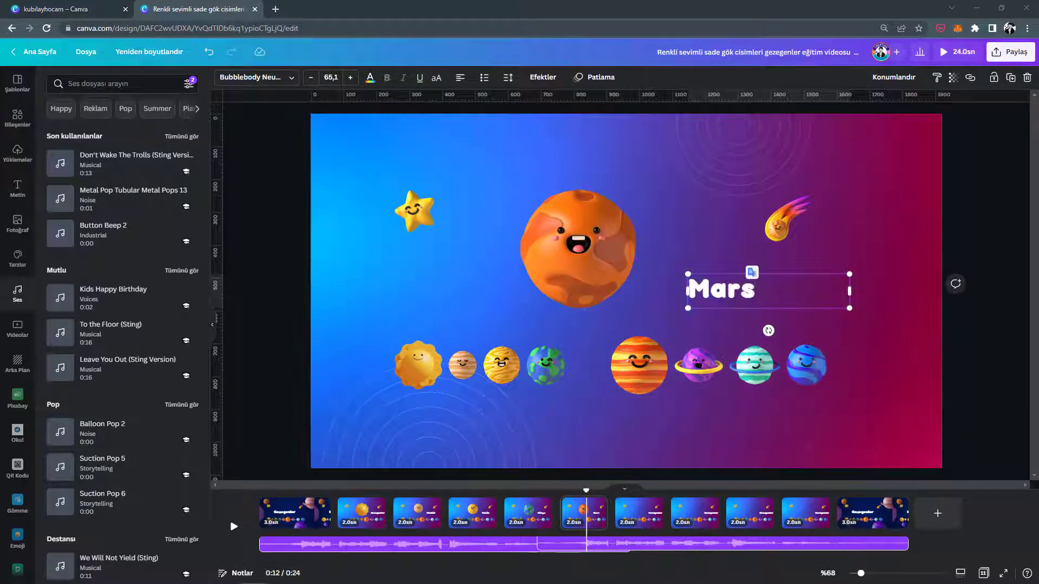
On the seventh page, enlarge the orange striped planet in the upper middle and change the title text to "Jupiter"
{"action": "left_click", "coordinate": [639, 365]}
{"action": "left_click", "coordinate": [623, 511]}
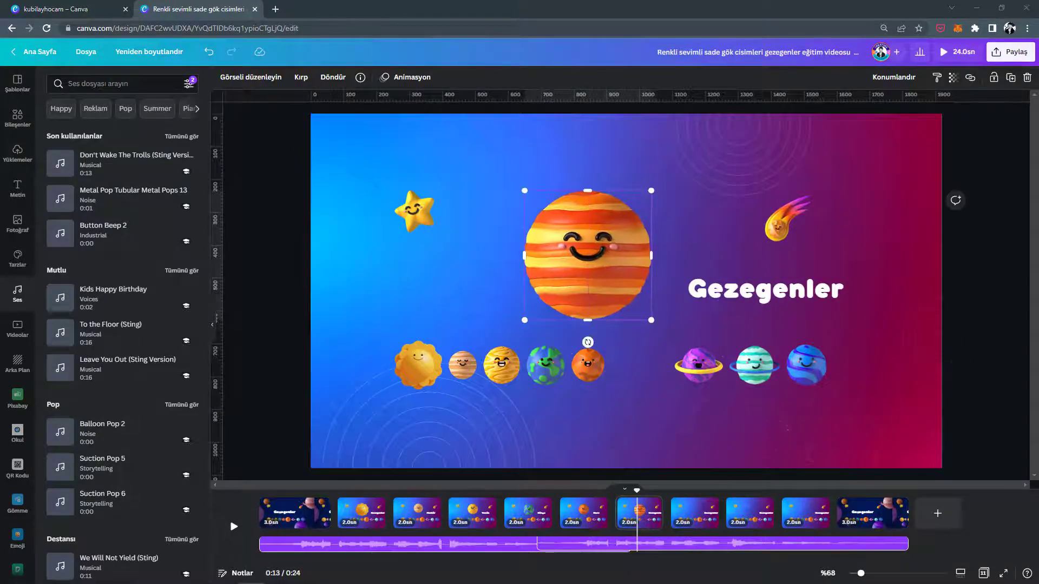
{"action": "double_click", "coordinate": [813, 287]}
{"action": "type", "text": "Jupiter"}
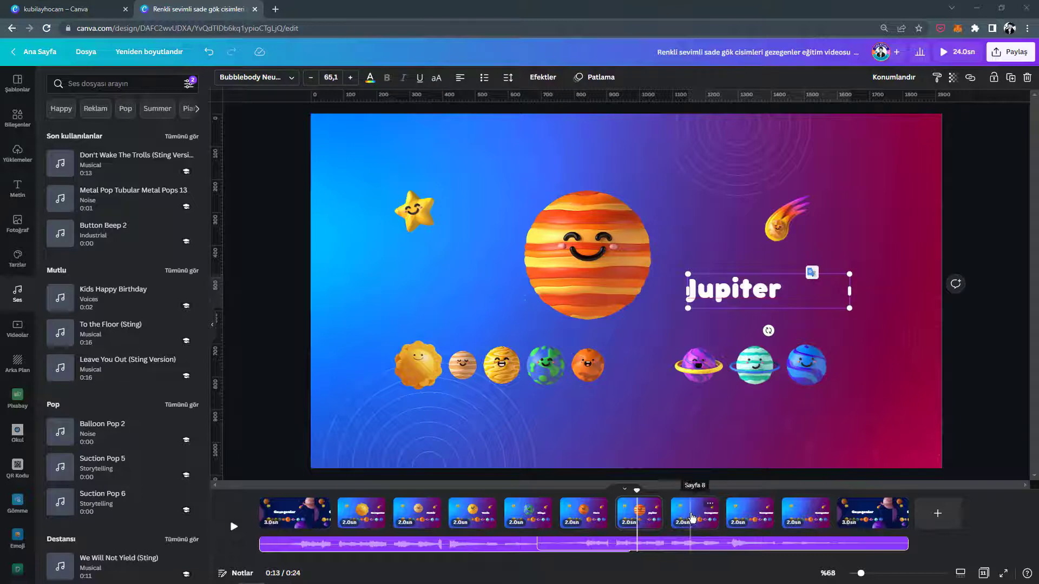
On the eighth page, enlarge the purple ringed planet in the upper middle and change the title text to "Saturn"
{"action": "left_click", "coordinate": [692, 518]}
{"action": "double_click", "coordinate": [758, 289]}
{"action": "type", "text": "Saturn"}
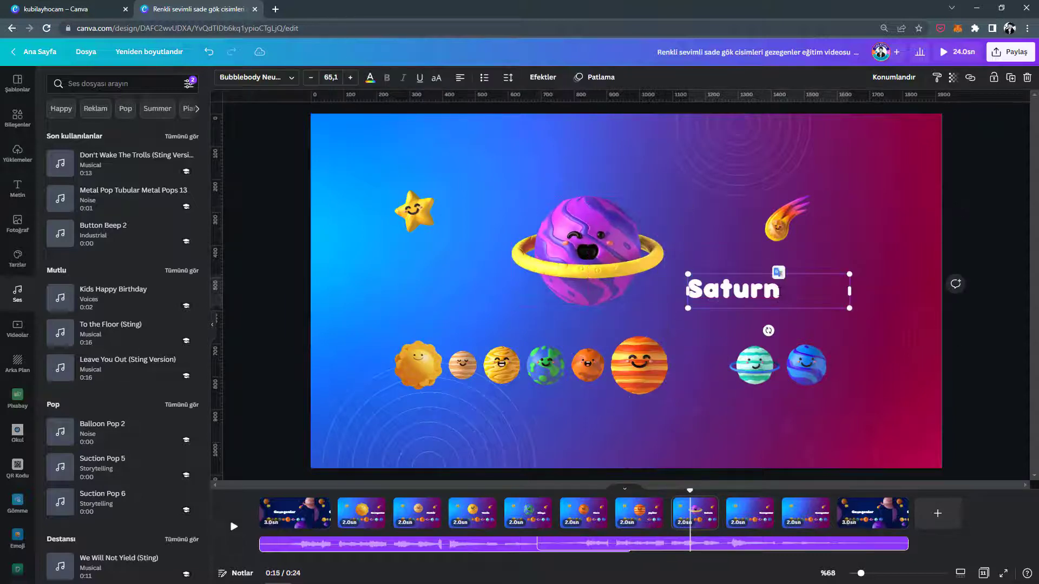
On the ninth page, enlarge the turquoise ringed planet in the upper middle and change the title text to "Uranüs"
{"action": "left_click", "coordinate": [751, 512]}
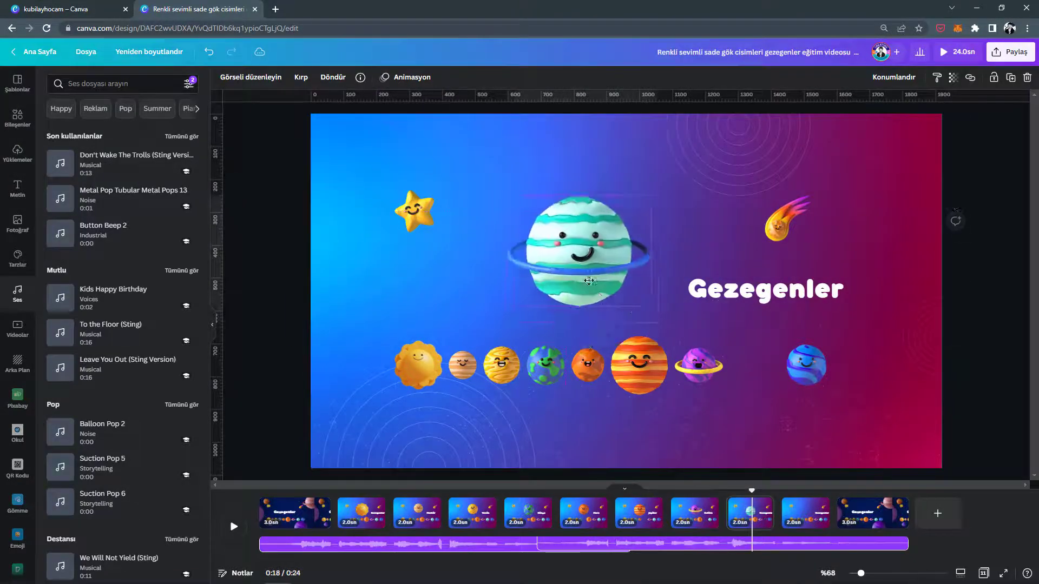
{"action": "double_click", "coordinate": [801, 293]}
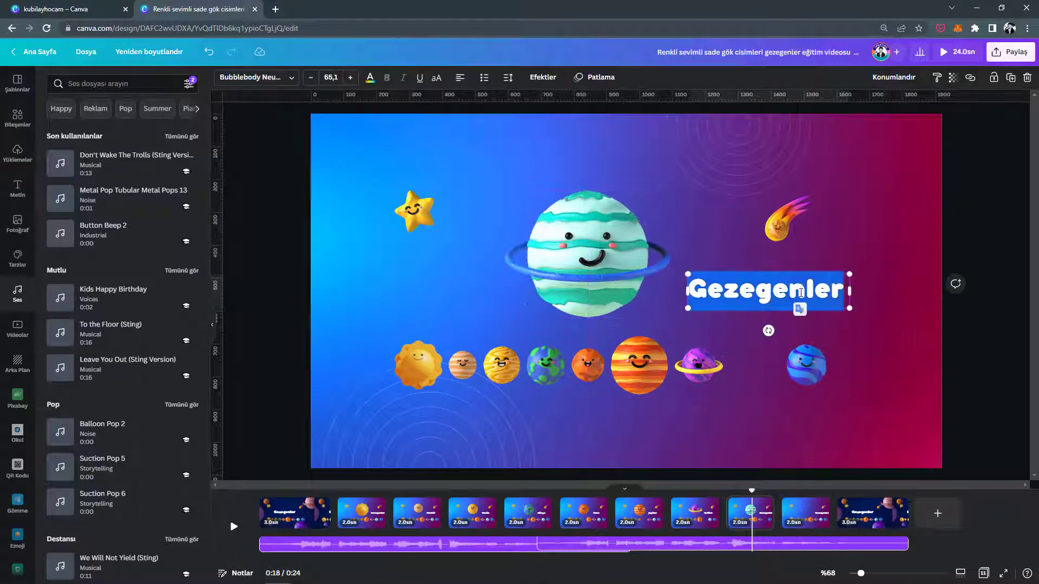
{"action": "type", "text": "Uranüs"}
On the tenth page, enlarge the blue planet in the upper middle and change the title text to "Neptün"
{"action": "left_click", "coordinate": [805, 511]}
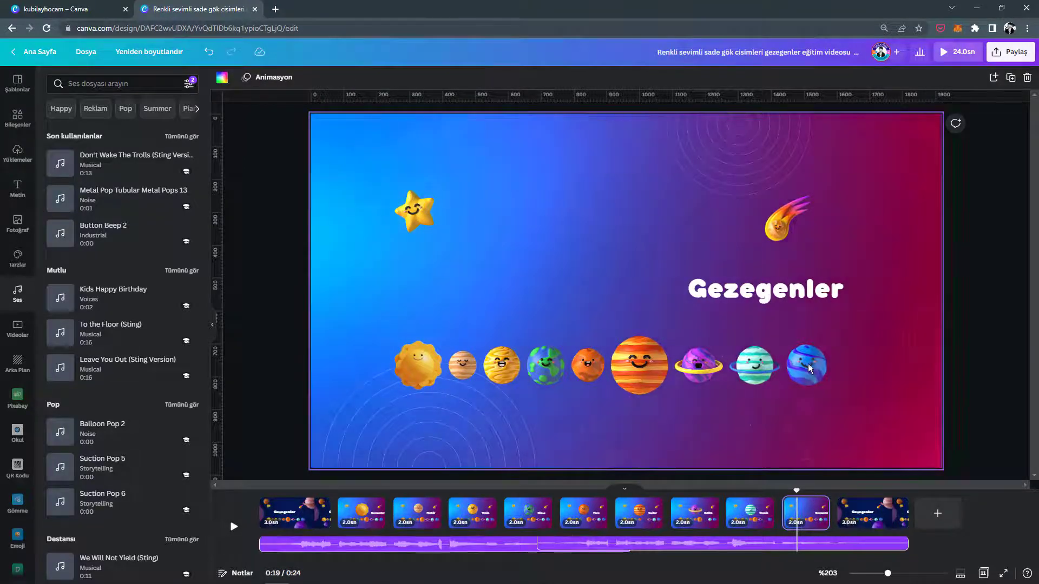
{"action": "left_click_drag", "start_coordinate": [694, 357], "coordinate": [699, 355]}
{"action": "double_click", "coordinate": [764, 290]}
{"action": "type", "text": "Neptün"}
{"action": "left_click", "coordinate": [837, 362]}
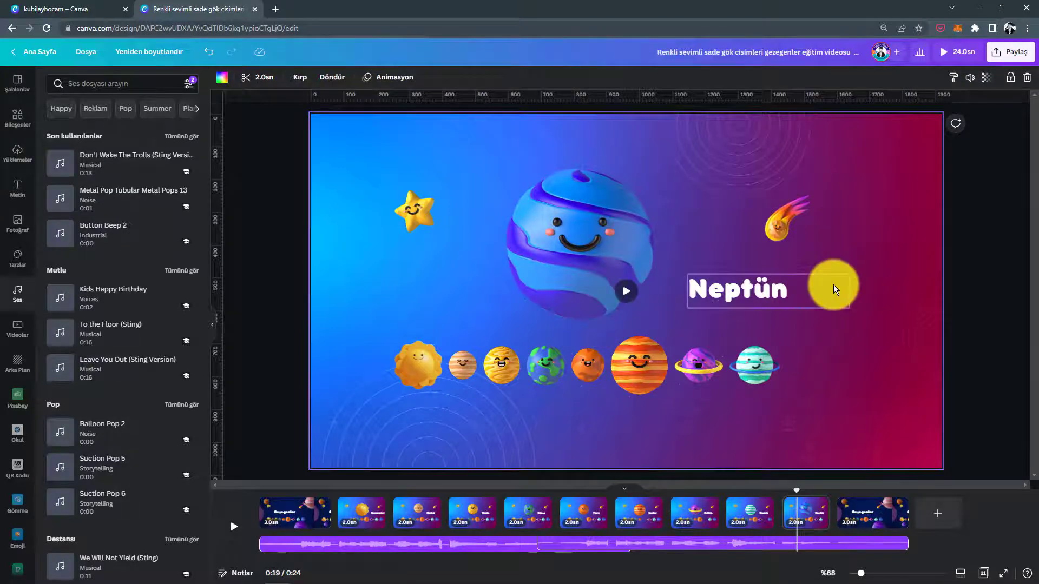
On the Venüs page, nudge the enlarged planet down and place a horizontal and a vertical guide crossing at its centre
{"action": "left_click", "coordinate": [361, 517]}
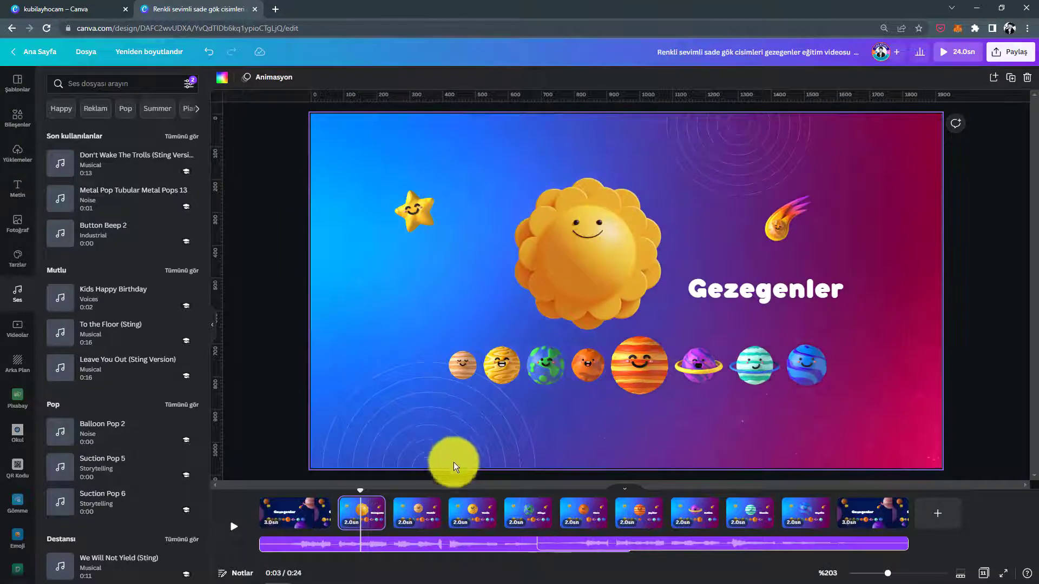
{"action": "left_click", "coordinate": [424, 517]}
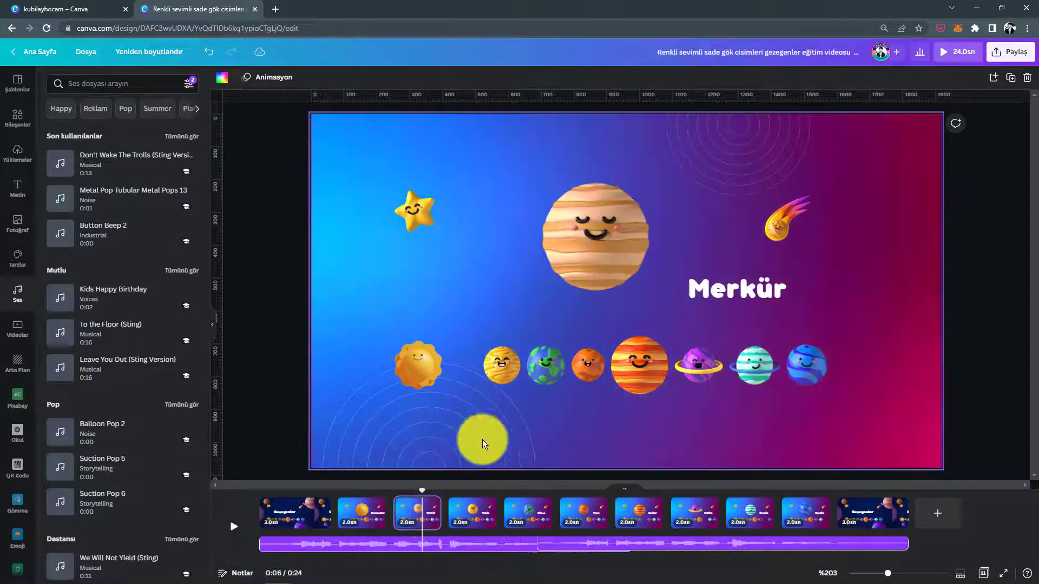
{"action": "left_click", "coordinate": [465, 514]}
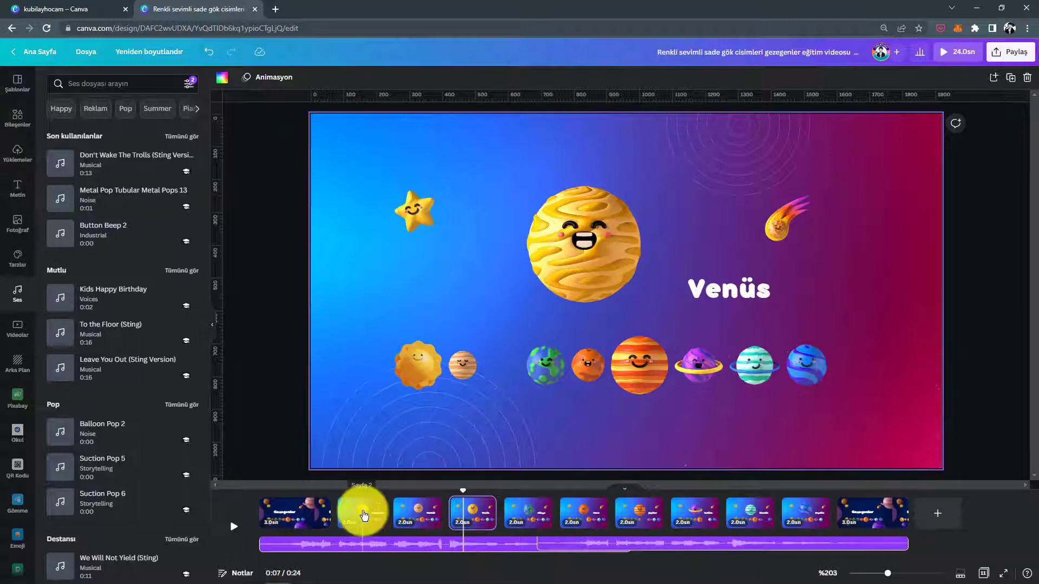
{"action": "left_click", "coordinate": [584, 257]}
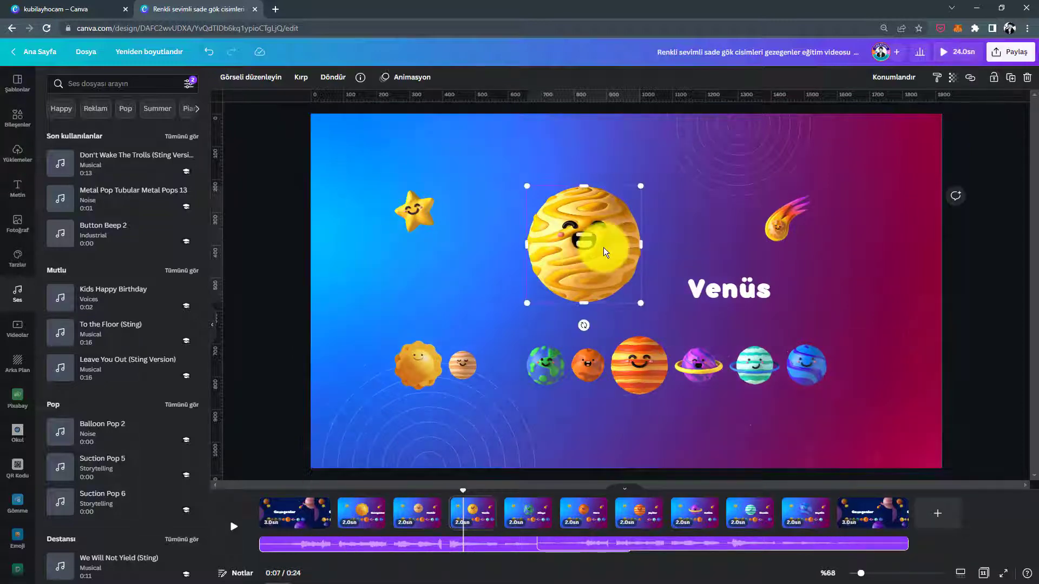
{"action": "left_click_drag", "start_coordinate": [596, 252], "coordinate": [598, 256]}
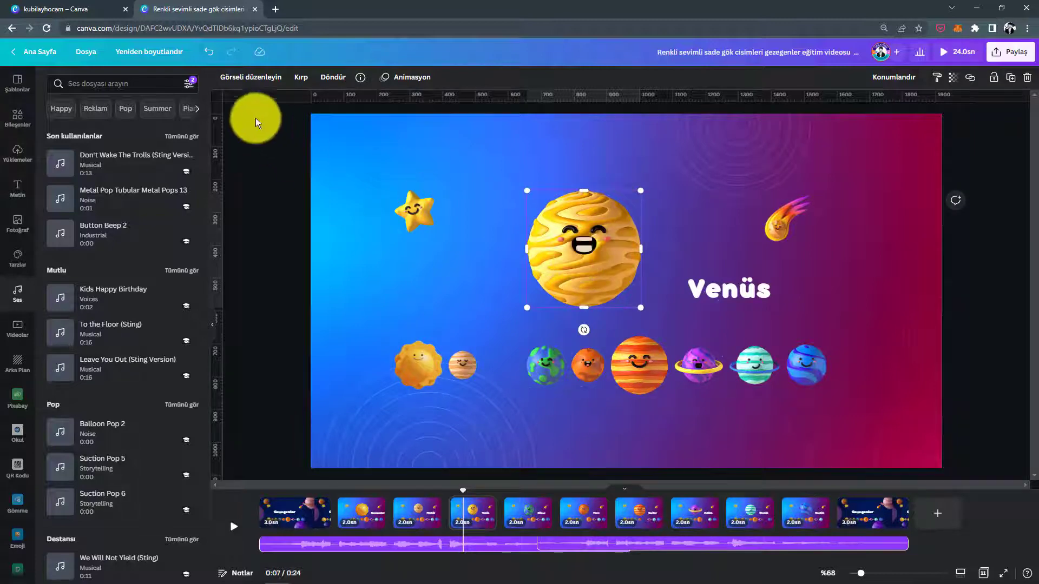
{"action": "mouse_move", "coordinate": [528, 133]}
{"action": "left_mouse_down"}
{"action": "mouse_move", "coordinate": [515, 232]}
{"action": "mouse_move", "coordinate": [525, 251]}
{"action": "left_mouse_up"}
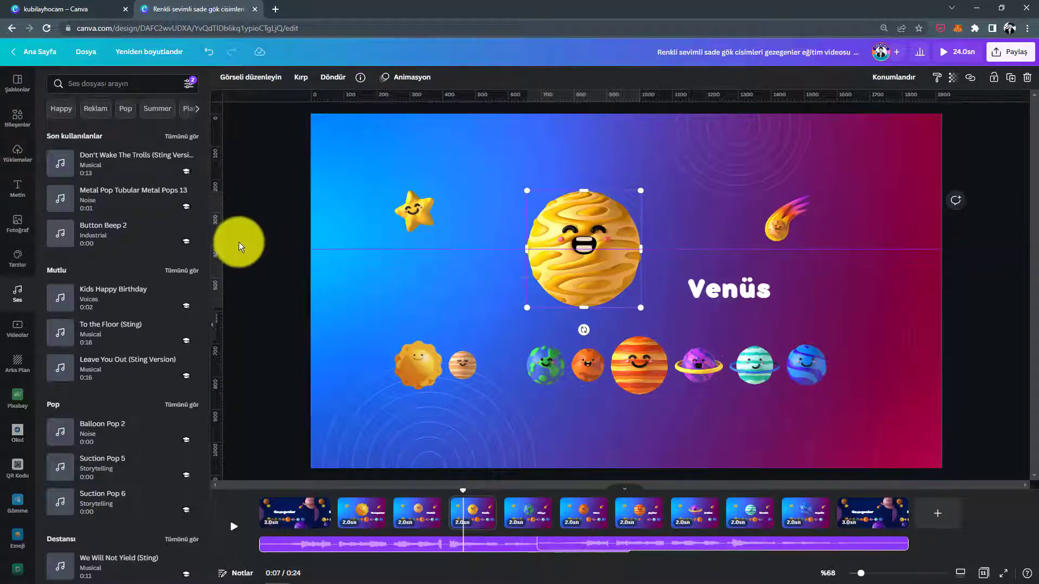
{"action": "mouse_move", "coordinate": [221, 235]}
{"action": "left_mouse_down"}
{"action": "mouse_move", "coordinate": [593, 268]}
{"action": "mouse_move", "coordinate": [584, 268]}
{"action": "left_mouse_up"}
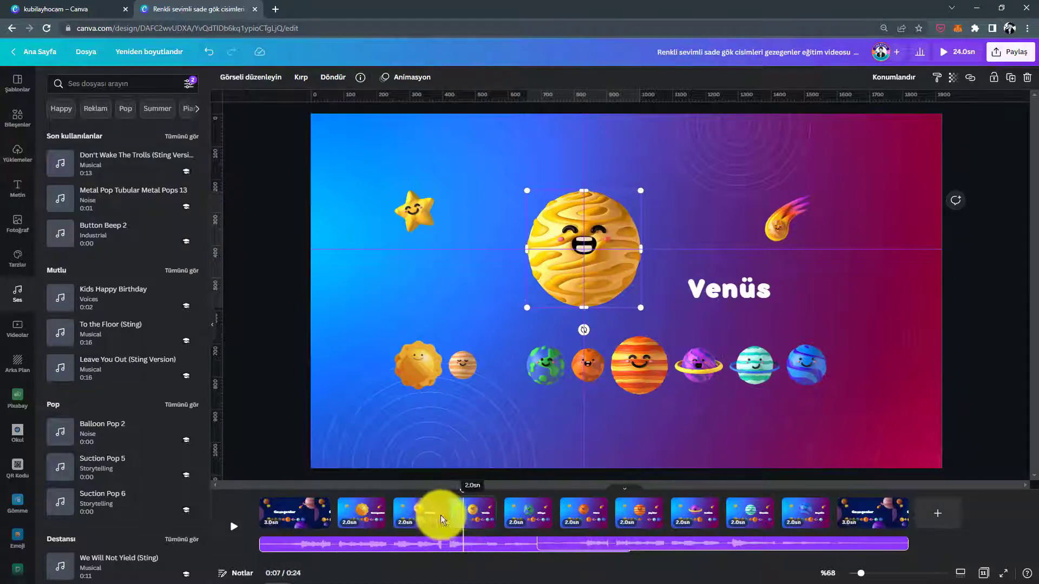
On the Merkür page, move the enlarged planet so its centre sits on the crossing of the guides
{"action": "left_click", "coordinate": [422, 518]}
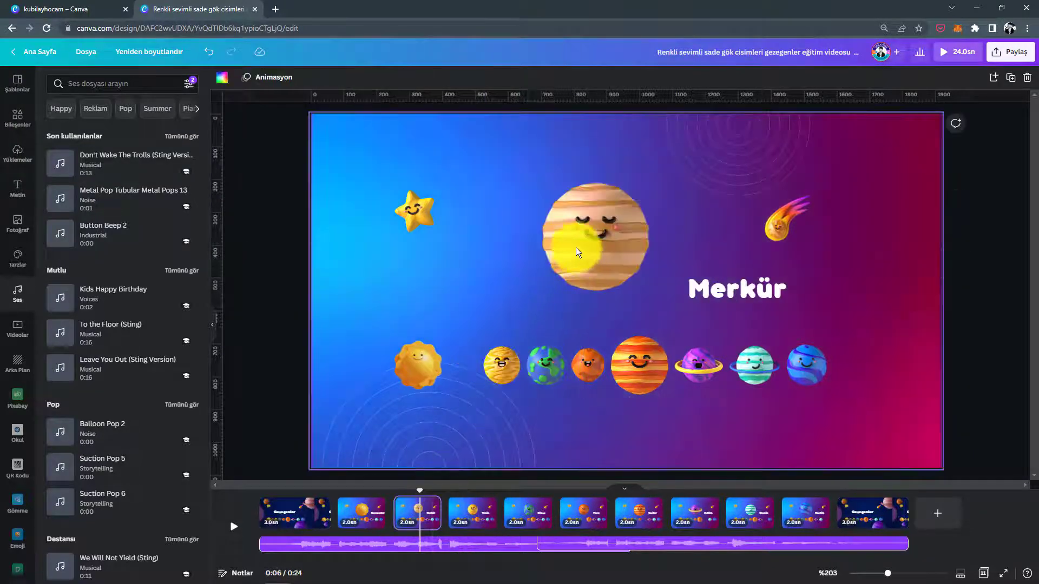
{"action": "left_click", "coordinate": [620, 265]}
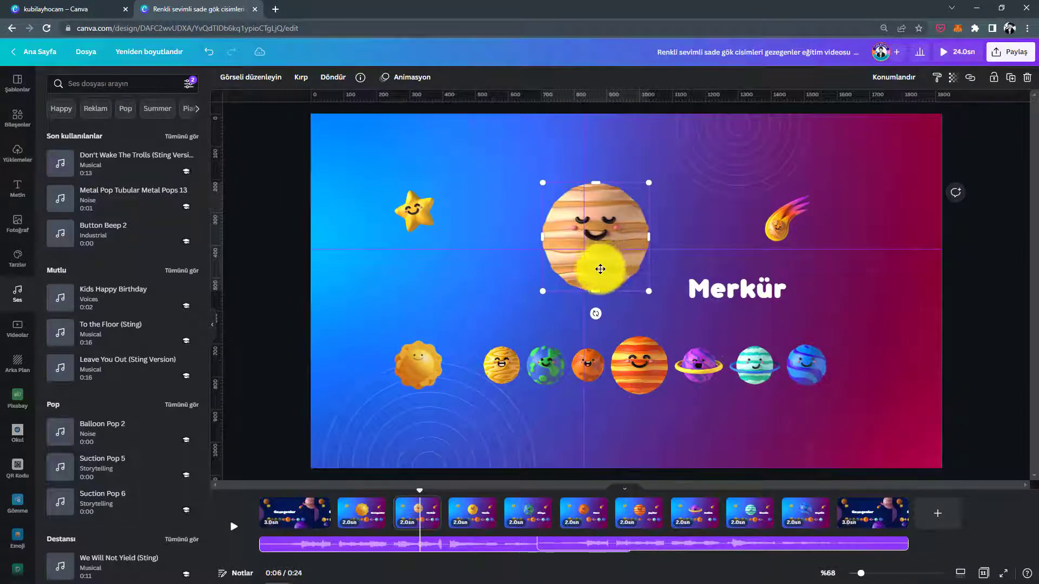
{"action": "left_click_drag", "start_coordinate": [606, 262], "coordinate": [591, 274]}
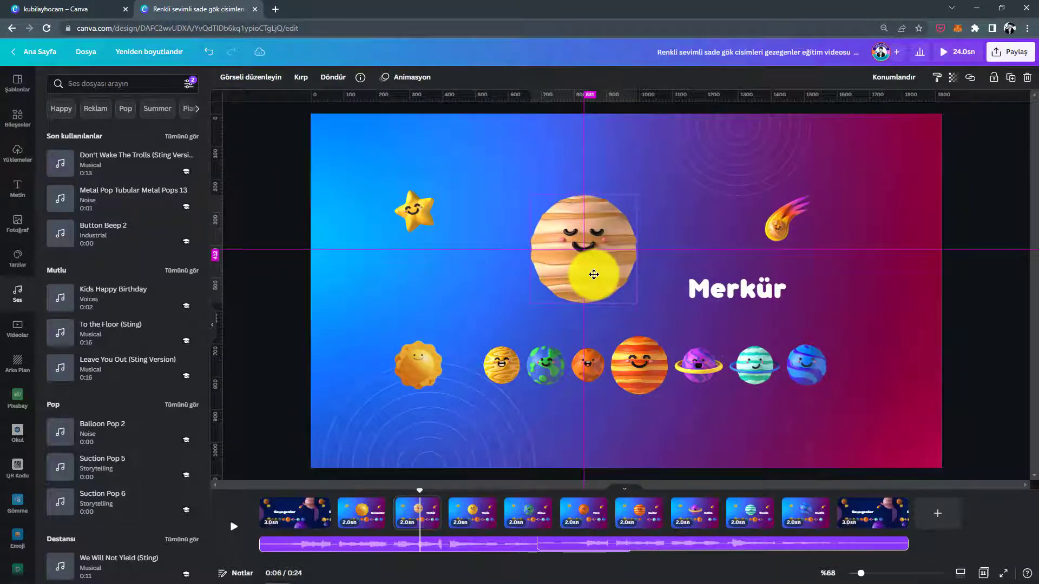
On the Dünya page, centre the enlarged Earth on the crossing of the guides
{"action": "left_click", "coordinate": [520, 513]}
{"action": "left_click", "coordinate": [571, 273]}
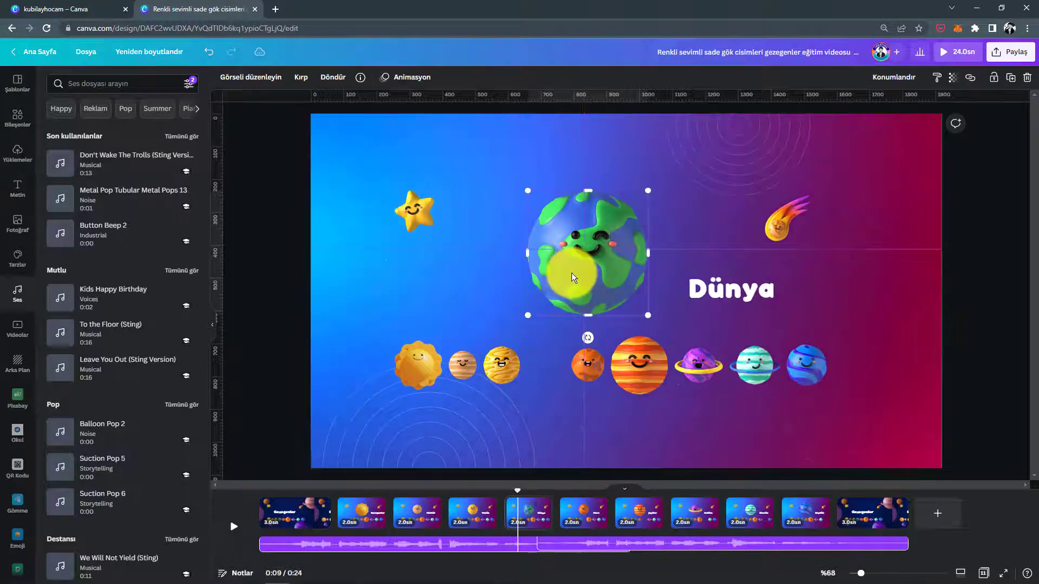
{"action": "left_click_drag", "start_coordinate": [619, 272], "coordinate": [615, 268]}
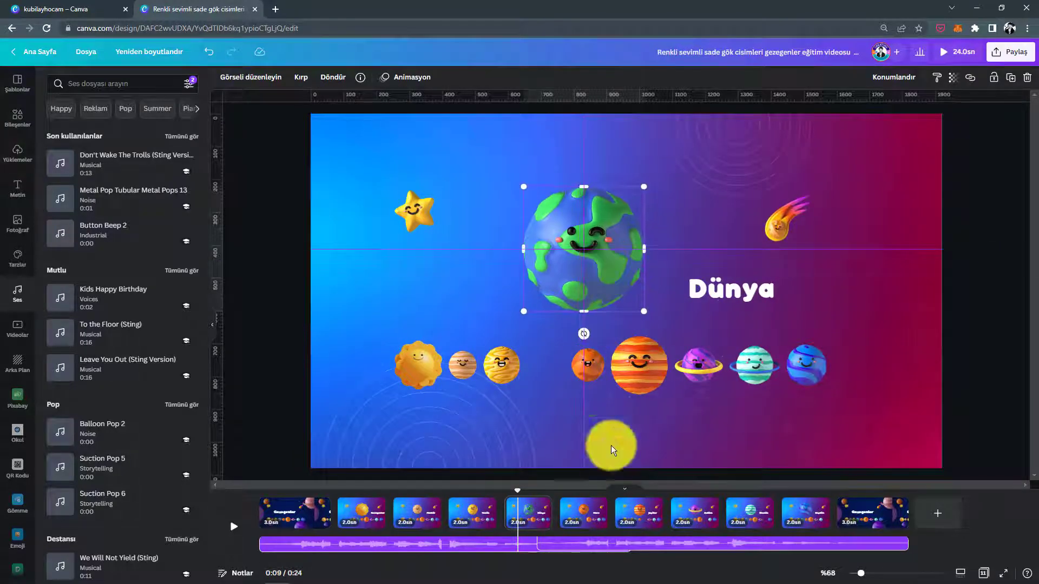
On the Mars page, centre the enlarged orange planet on the crossing of the guides
{"action": "left_click", "coordinate": [582, 518]}
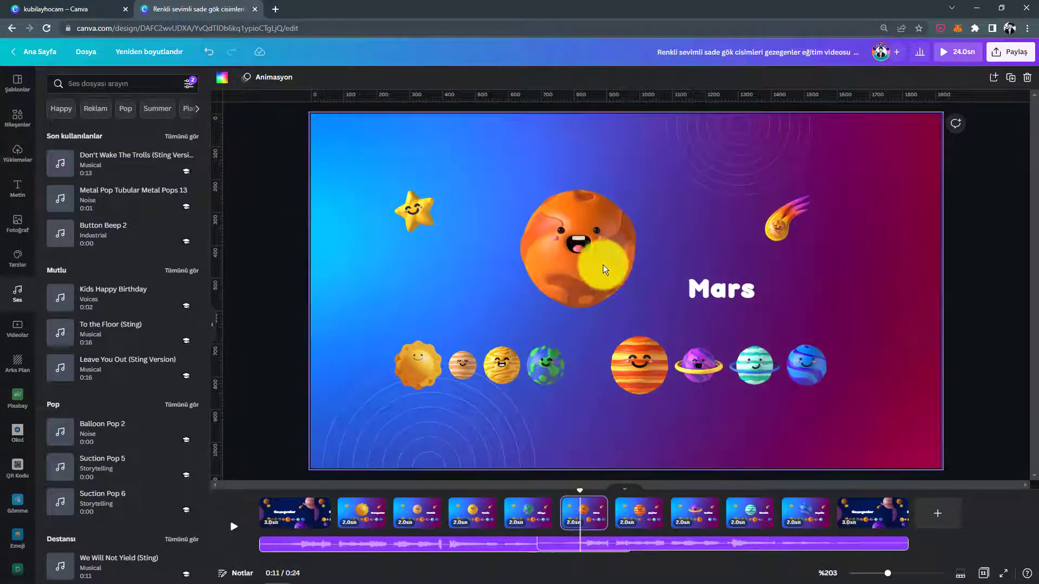
{"action": "left_click", "coordinate": [604, 268]}
{"action": "left_click_drag", "start_coordinate": [604, 268], "coordinate": [608, 267]}
On the remaining pages from Jupiter through Neptün, centre the enlarged planets on the crossing of the guides
{"action": "left_click", "coordinate": [657, 500]}
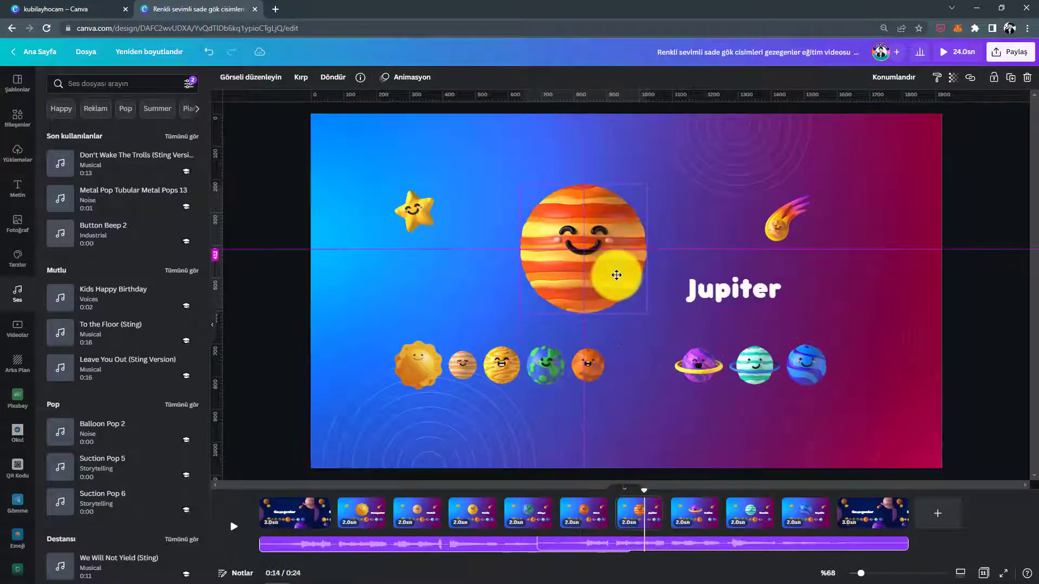
{"action": "scroll", "coordinate": [608, 274], "scroll_direction": "down", "scroll_amount": 1}
{"action": "left_click", "coordinate": [733, 492]}
{"action": "scroll", "coordinate": [607, 284], "scroll_direction": "down", "scroll_amount": 1}
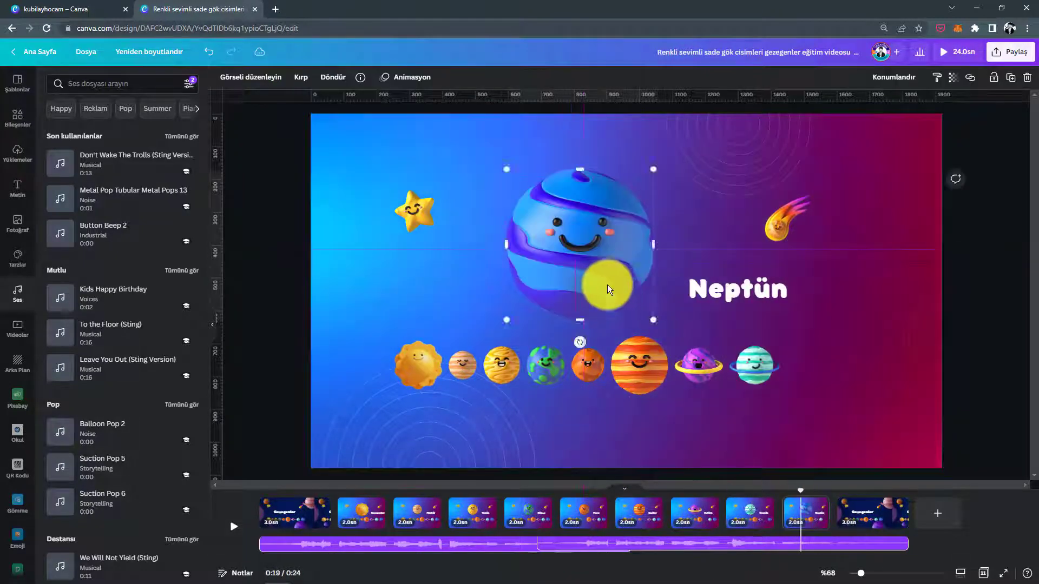
{"action": "left_click_drag", "start_coordinate": [608, 283], "coordinate": [614, 297]}
{"action": "left_click", "coordinate": [501, 281]}
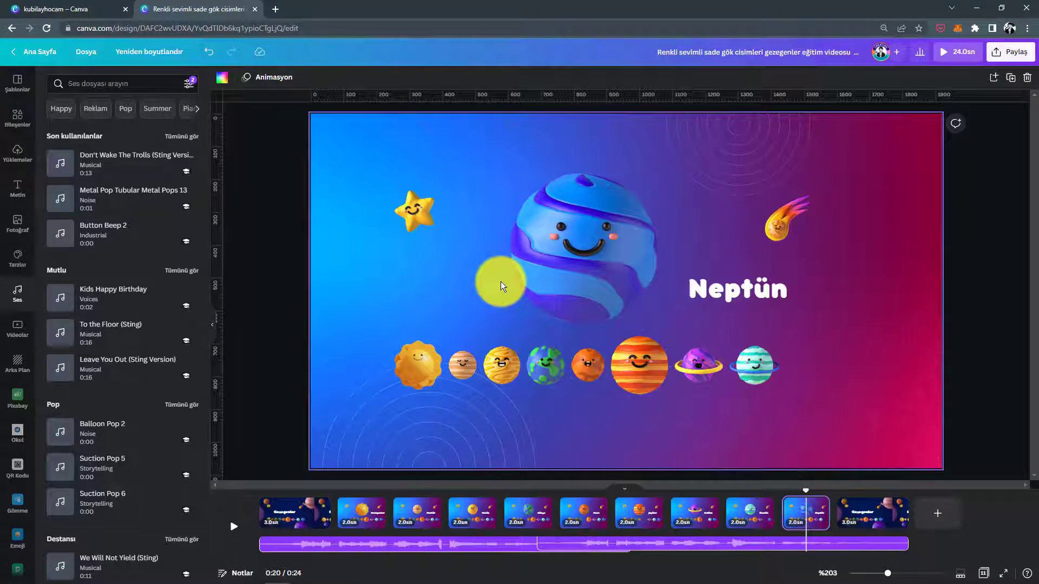
Return the playhead to the very start of the video on the title page and undo the last change
{"action": "left_click", "coordinate": [283, 520]}
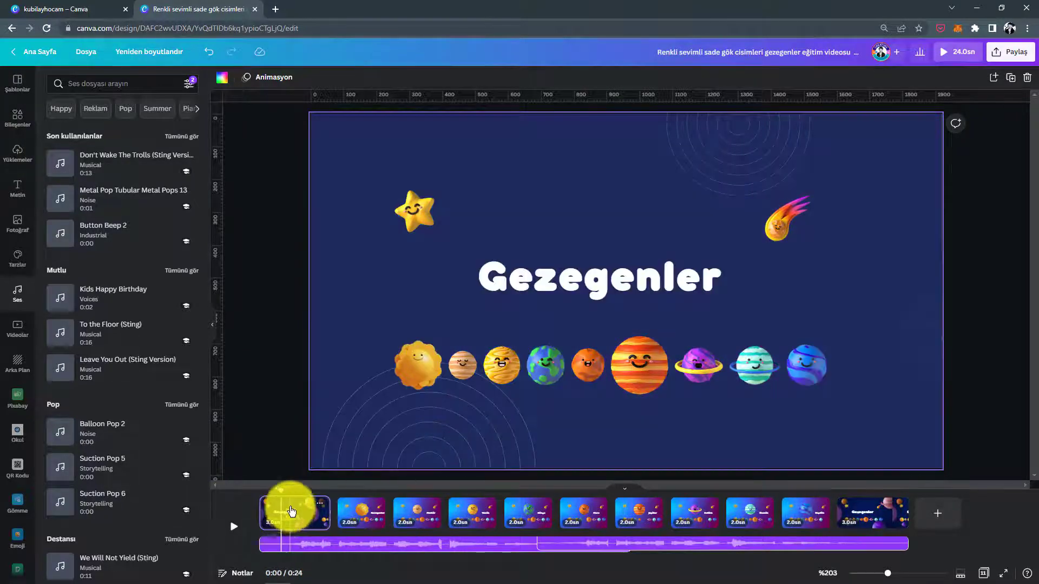
{"action": "left_click_drag", "start_coordinate": [282, 492], "coordinate": [258, 494]}
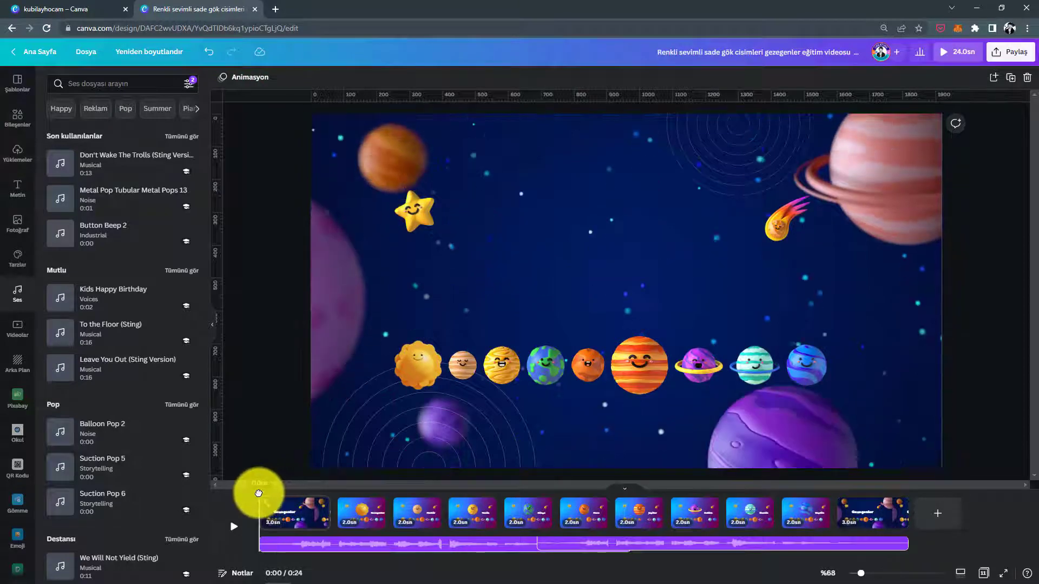
{"action": "key", "text": "ctrl+z"}
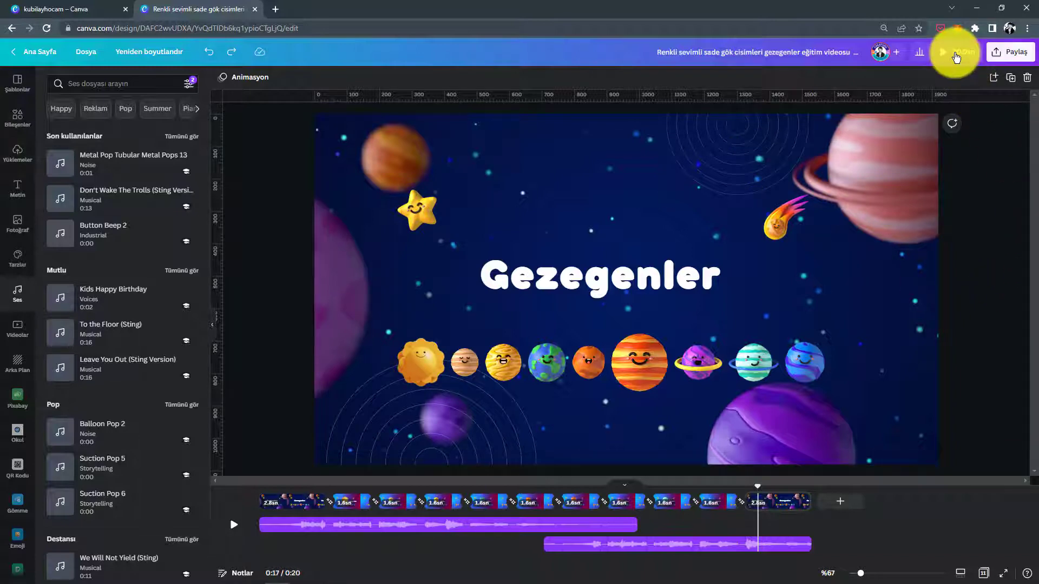
Preview the video in full-screen playback, then close the preview
{"action": "left_click", "coordinate": [956, 55]}
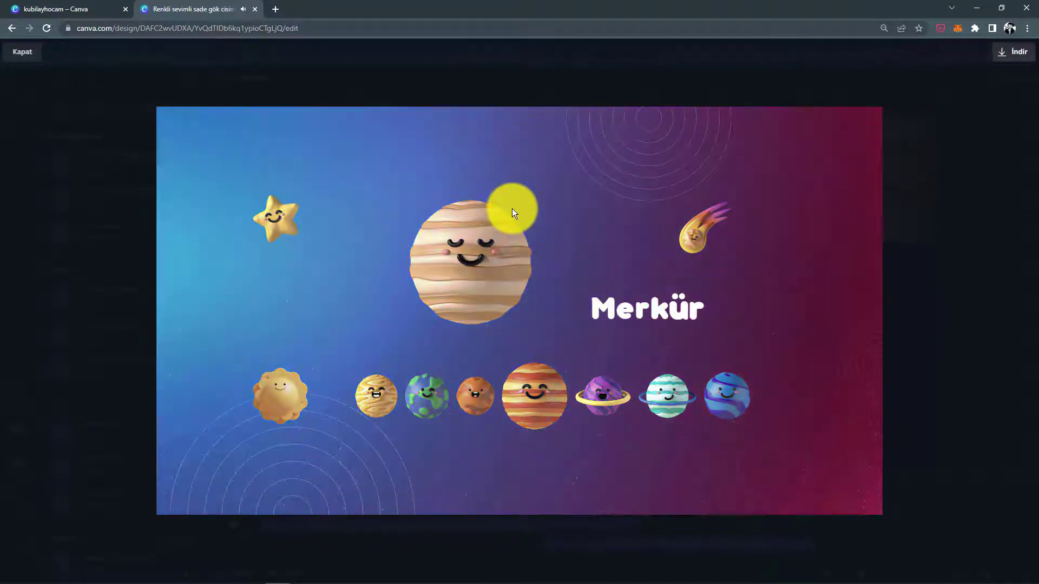
{"action": "key", "text": "Escape"}
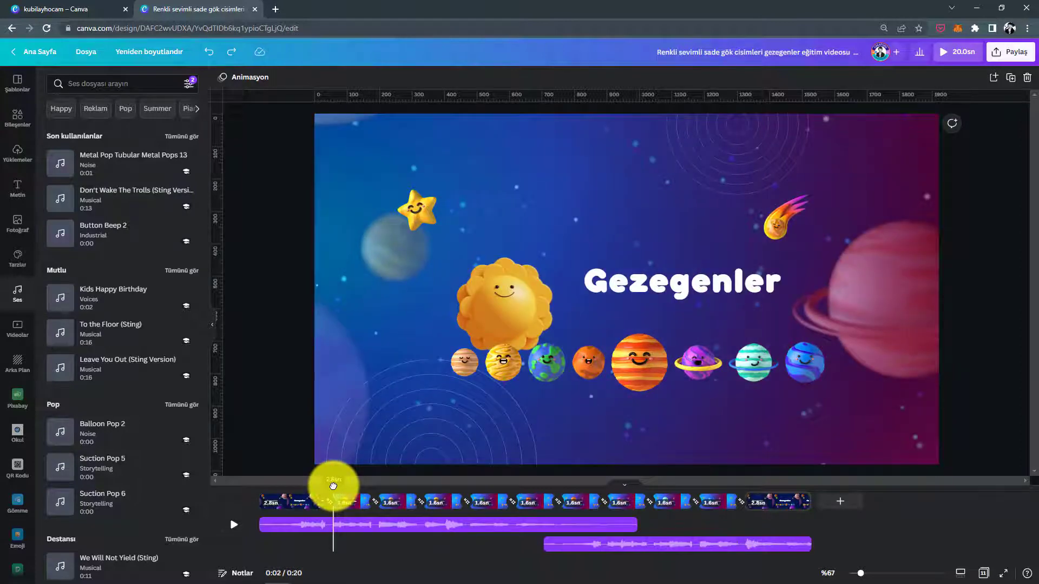
Add the sound effect Metal Pop Tubular Metal Pops 13 at the start of the Sun page and play it back
{"action": "left_click", "coordinate": [333, 486]}
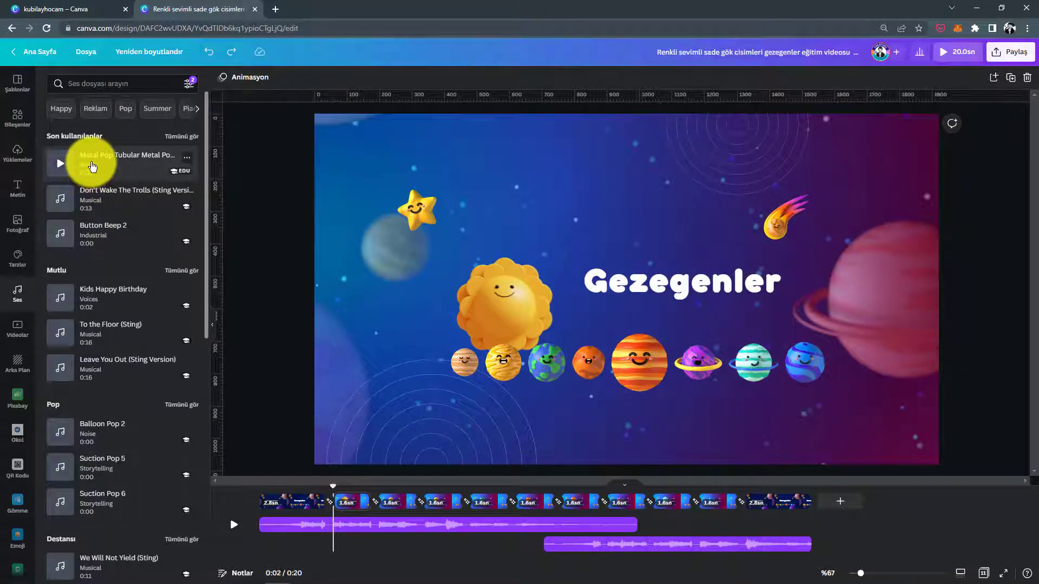
{"action": "left_click_drag", "start_coordinate": [81, 165], "coordinate": [336, 545]}
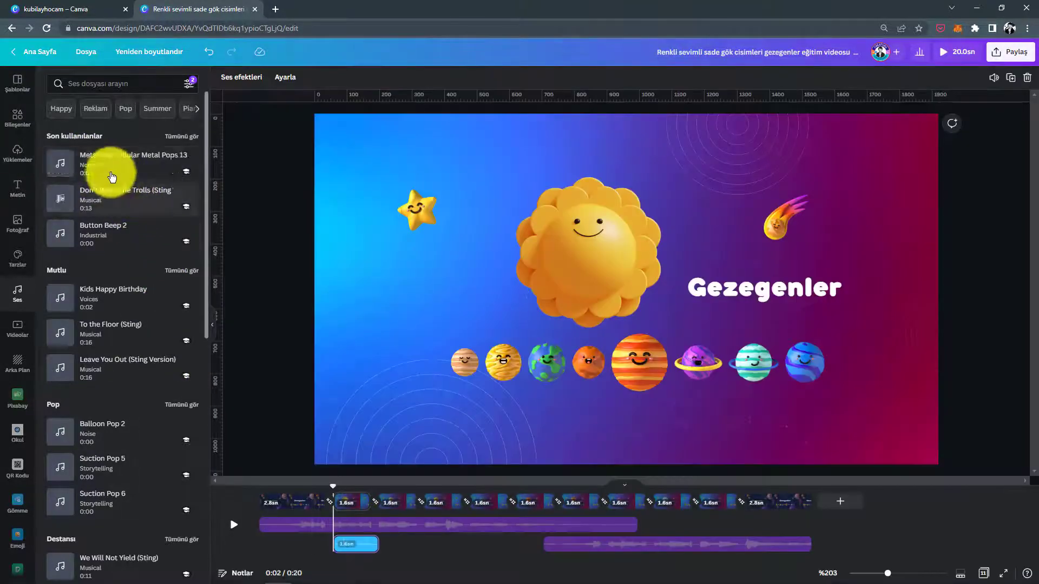
{"action": "key", "text": "space"}
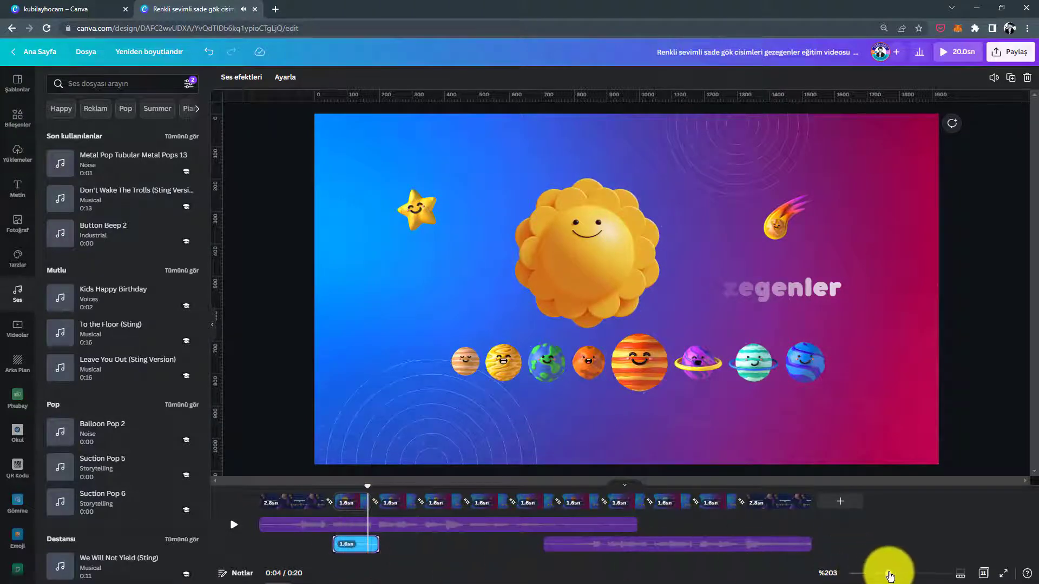
Trim the beginning of the pop sound clip and realign it with the start of the Sun page at 2.8 seconds
{"action": "mouse_move", "coordinate": [902, 578]}
{"action": "left_mouse_down"}
{"action": "mouse_move", "coordinate": [889, 581]}
{"action": "mouse_move", "coordinate": [900, 577]}
{"action": "left_mouse_up"}
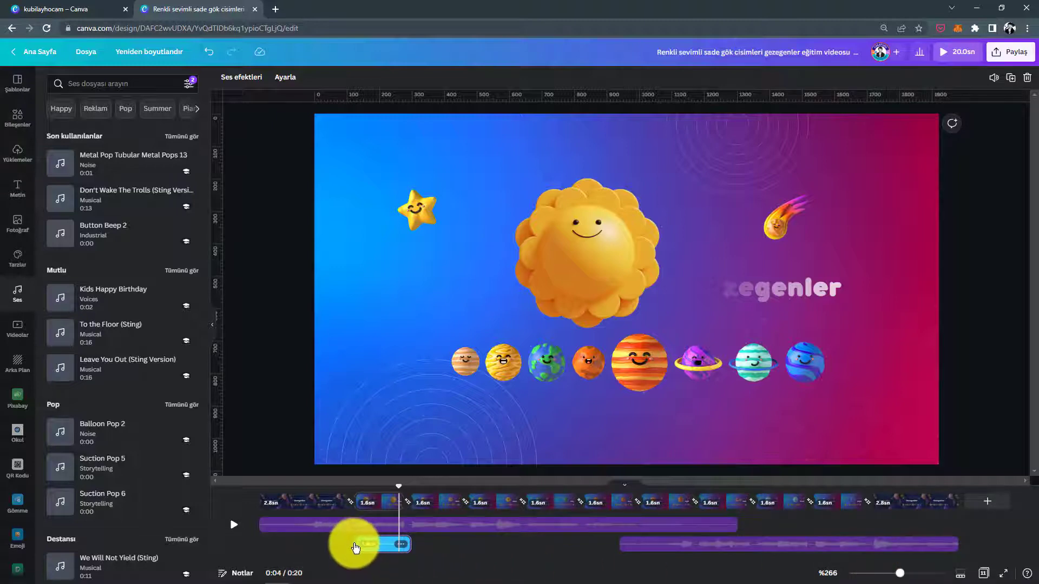
{"action": "scroll", "coordinate": [356, 546], "scroll_direction": "down", "scroll_amount": 1}
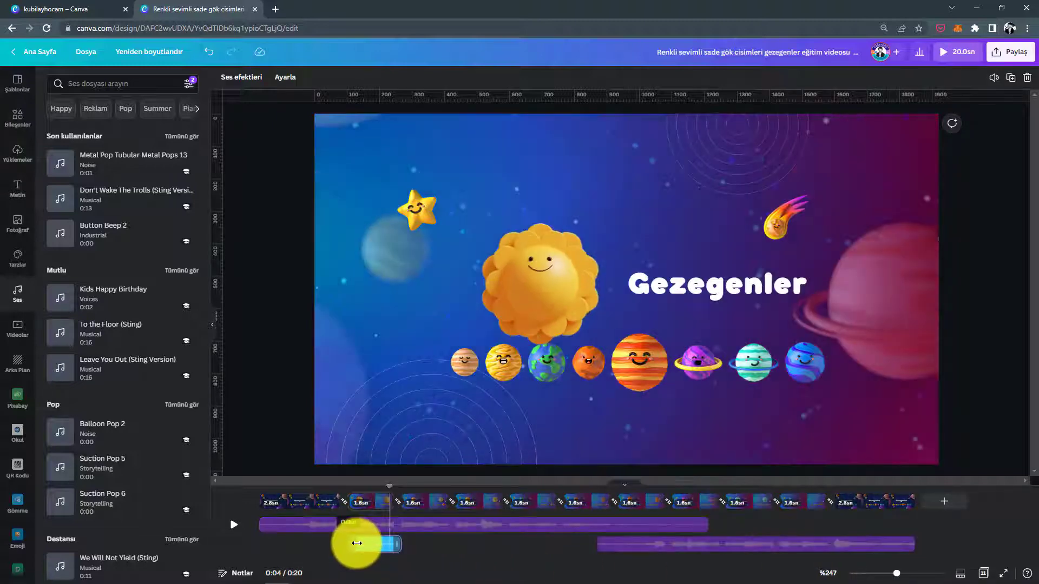
{"action": "left_click_drag", "start_coordinate": [358, 543], "coordinate": [369, 548]}
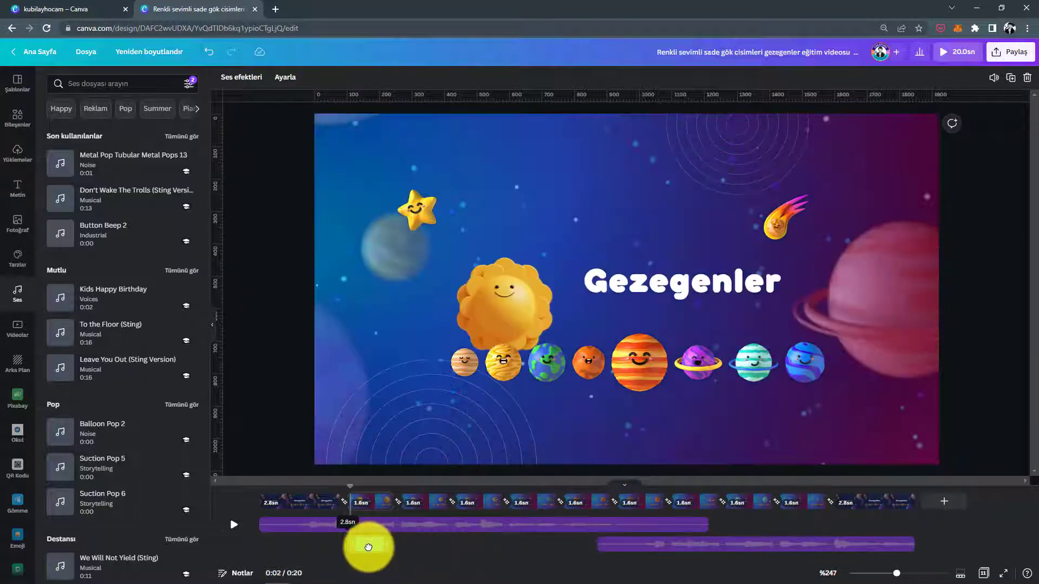
{"action": "left_click", "coordinate": [336, 486]}
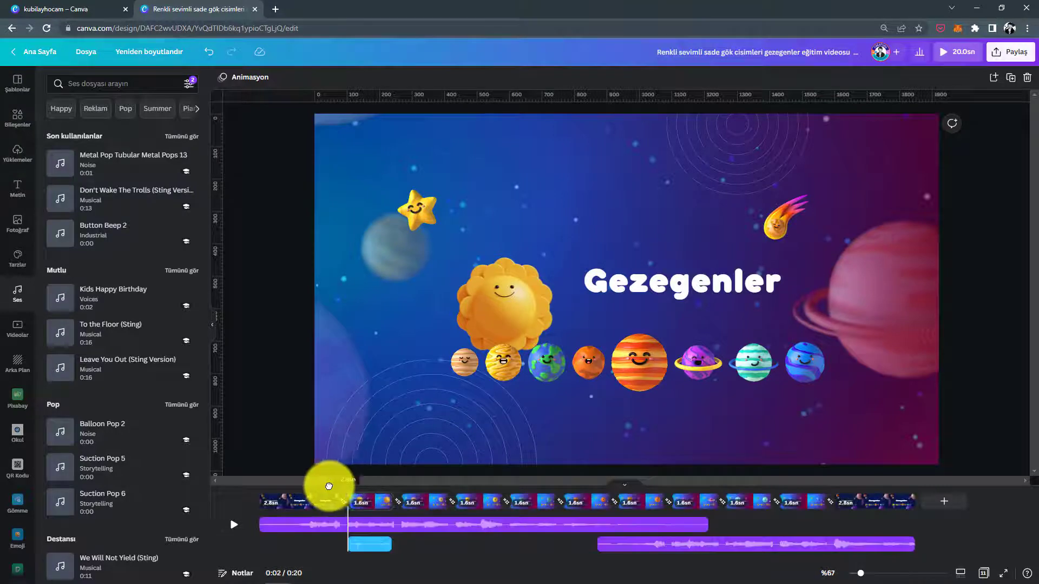
{"action": "left_click_drag", "start_coordinate": [342, 489], "coordinate": [348, 489]}
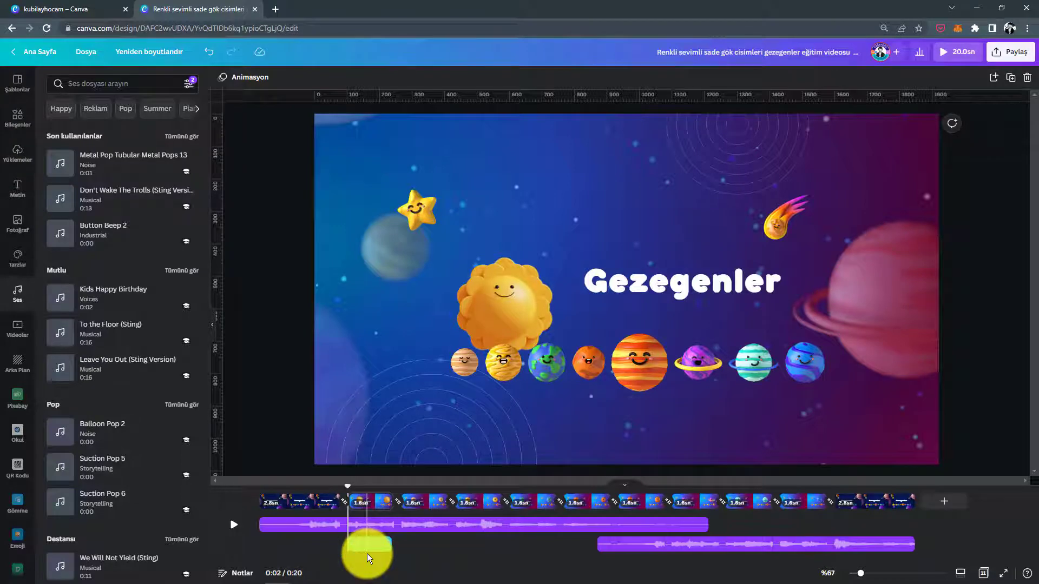
Duplicate the trimmed pop sound and align the copy with the start of the Merkür page at 4.4 seconds
{"action": "left_click_drag", "start_coordinate": [347, 488], "coordinate": [396, 491]}
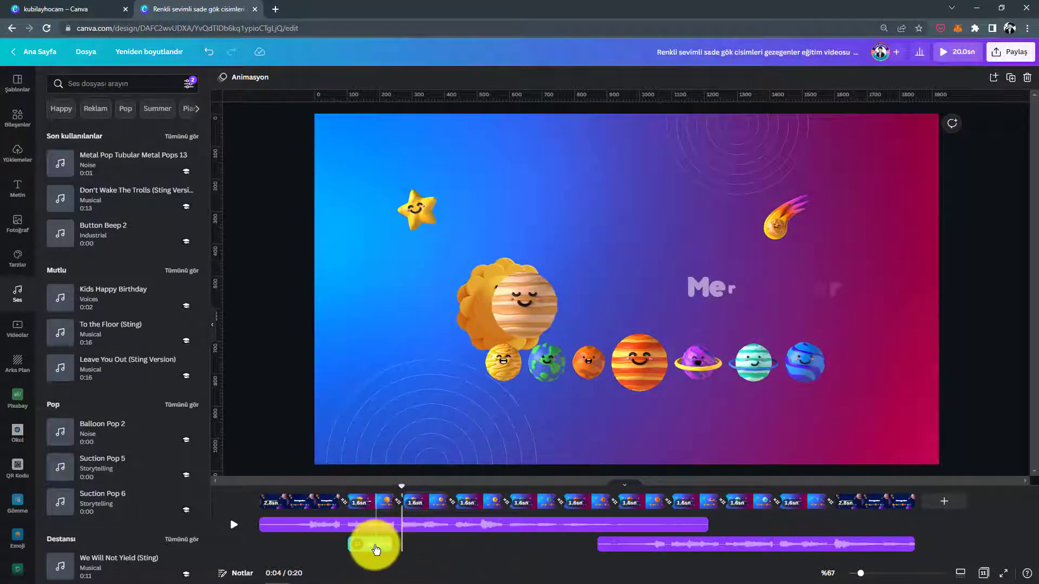
{"action": "left_click", "coordinate": [373, 545]}
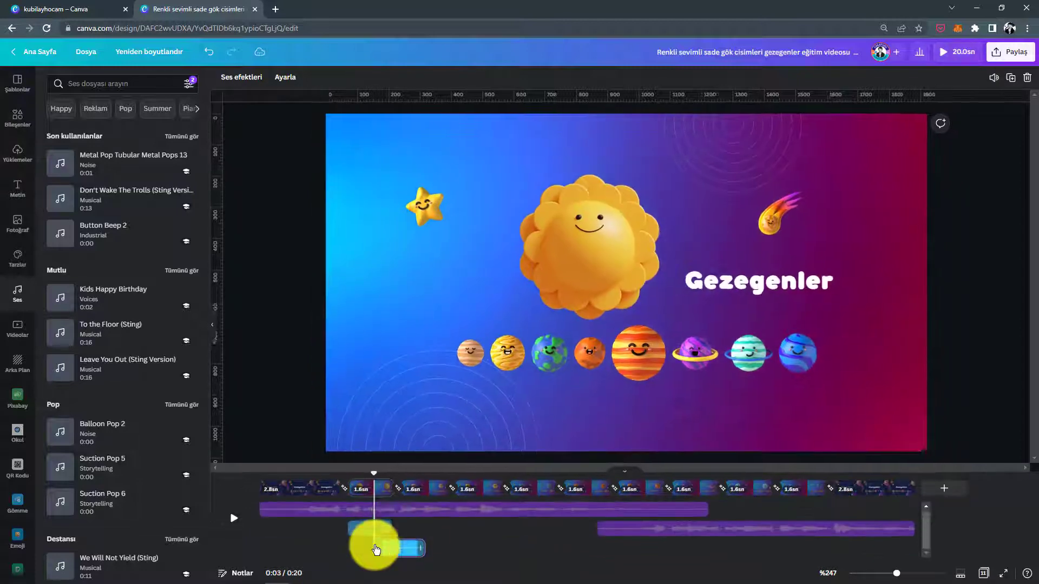
{"action": "key", "text": "ctrl+d"}
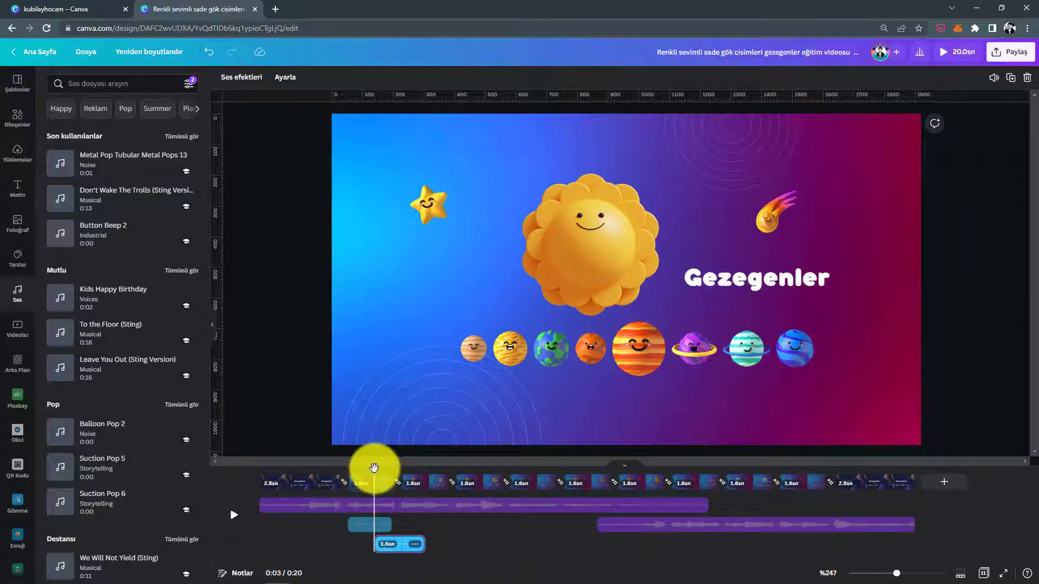
{"action": "left_click_drag", "start_coordinate": [388, 474], "coordinate": [397, 497]}
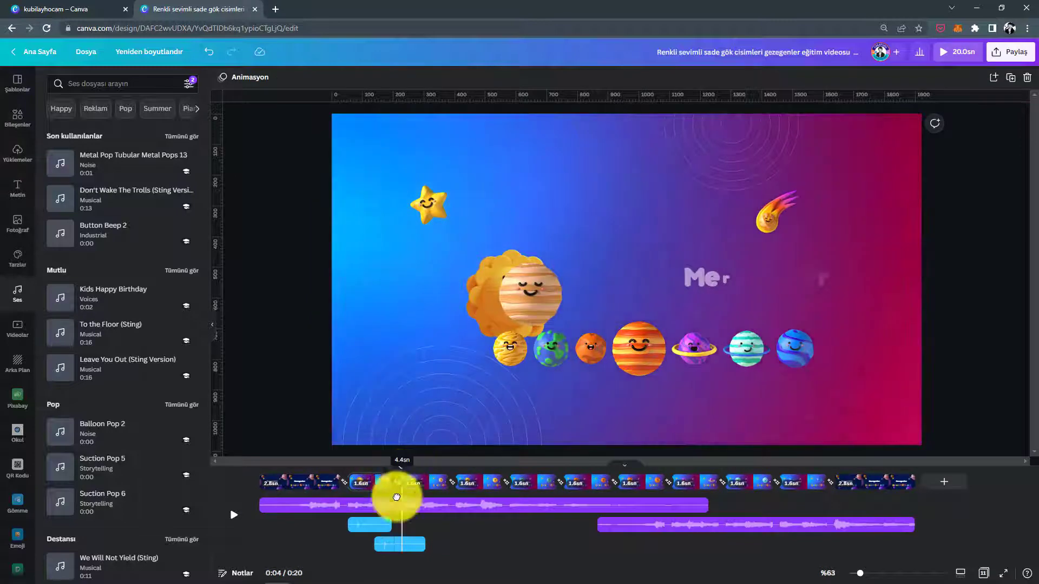
{"action": "left_click_drag", "start_coordinate": [395, 546], "coordinate": [415, 548]}
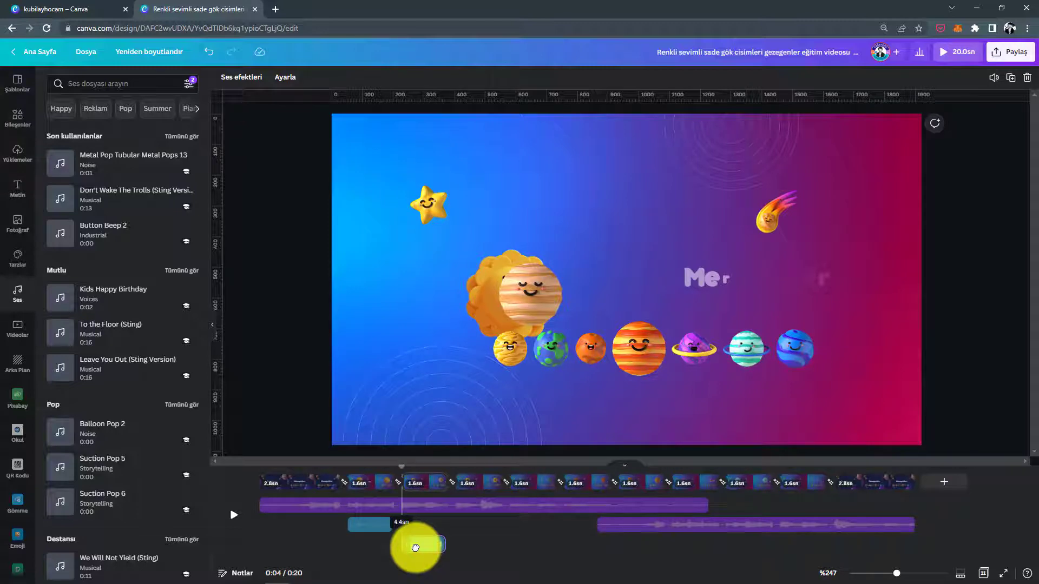
{"action": "left_click_drag", "start_coordinate": [415, 549], "coordinate": [415, 548]}
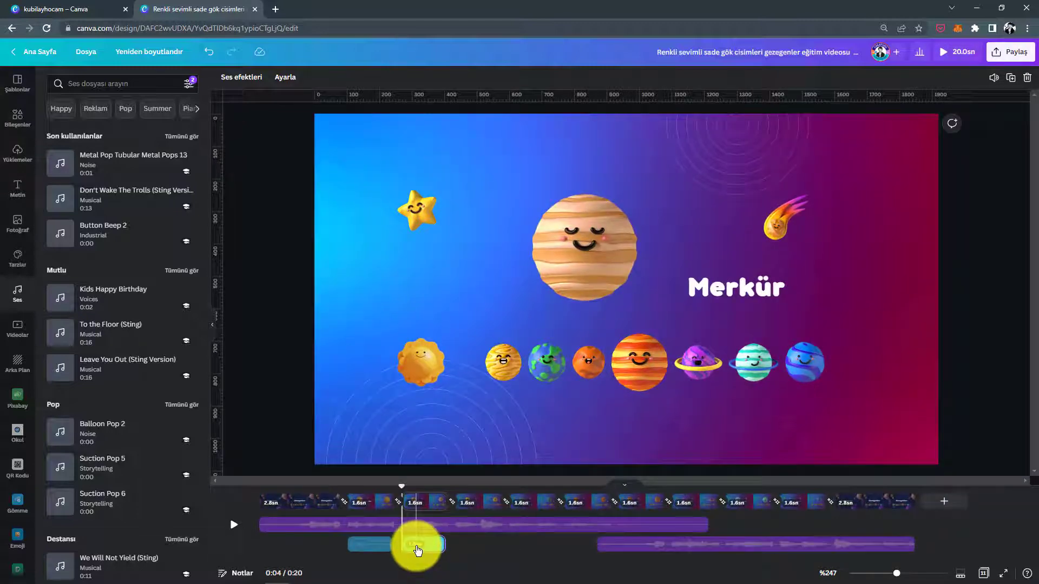
Duplicate the pop sound for each remaining planet page from Venus through Neptune, placing one copy at every page start
{"action": "key", "text": "ctrl+d"}
{"action": "key", "text": "ctrl+d"}
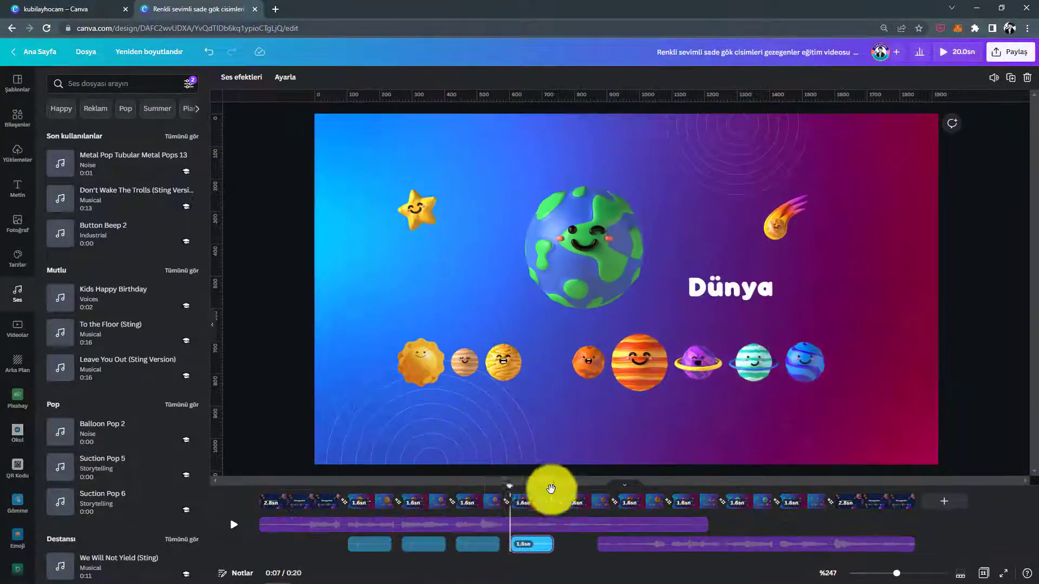
{"action": "key", "text": "ctrl+d"}
{"action": "key", "text": "ctrl+d"}
{"action": "key", "text": "ctrl+d"}
{"action": "key", "text": "ctrl+d"}
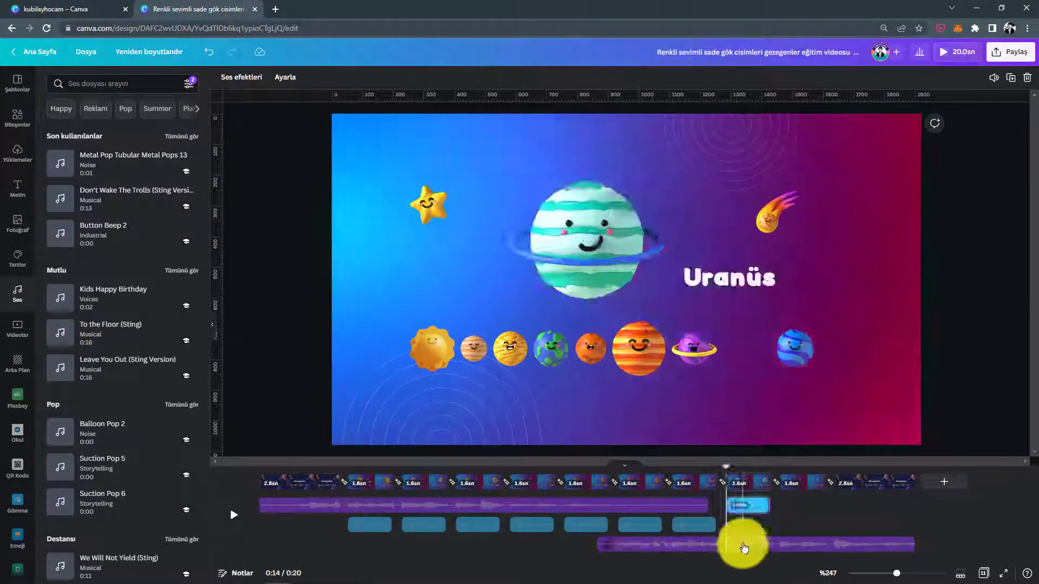
{"action": "key", "text": "ctrl+d"}
Deselect the sound clip and preview the complete video from the beginning
{"action": "key", "text": "Escape"}
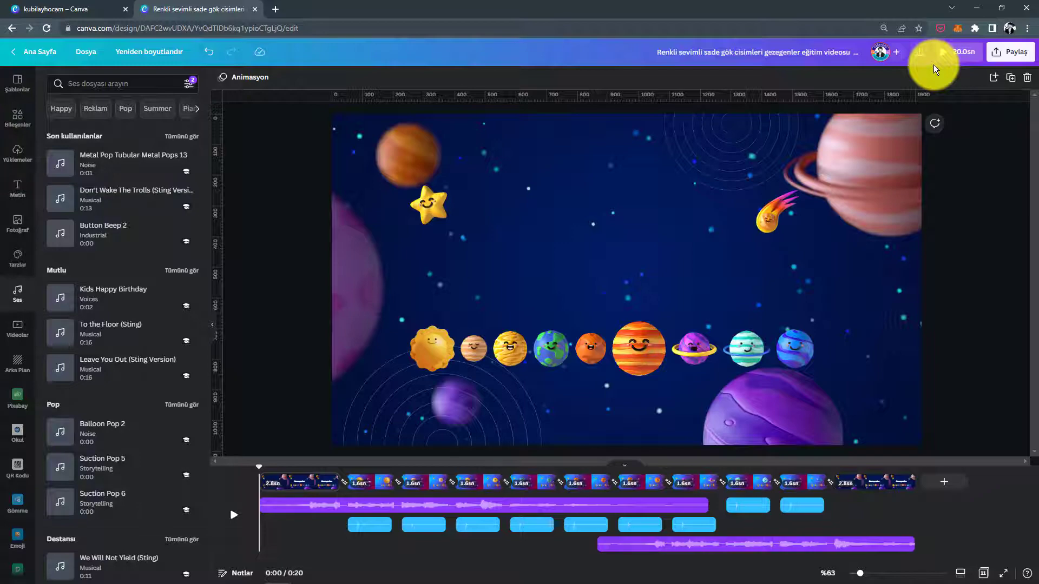
{"action": "left_click", "coordinate": [943, 52]}
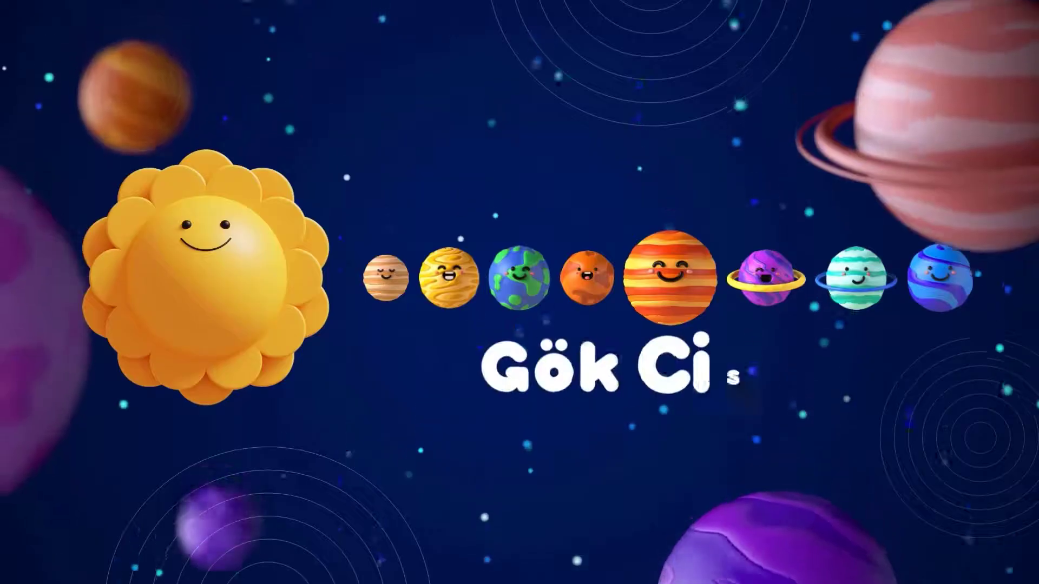